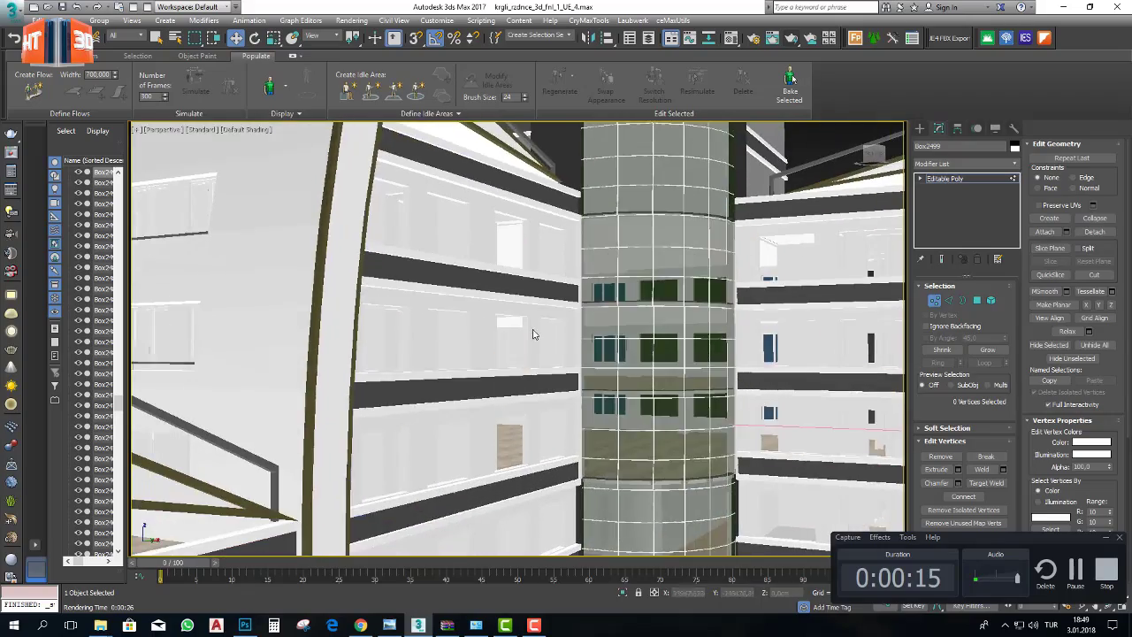
- Inspect the tower's exterior and the balcony openings on the floors above the podium
scroll(557, 327, "down", 2)
middle_click_drag(557, 362, 588, 227, "alt")
scroll(546, 362, "down", 10)
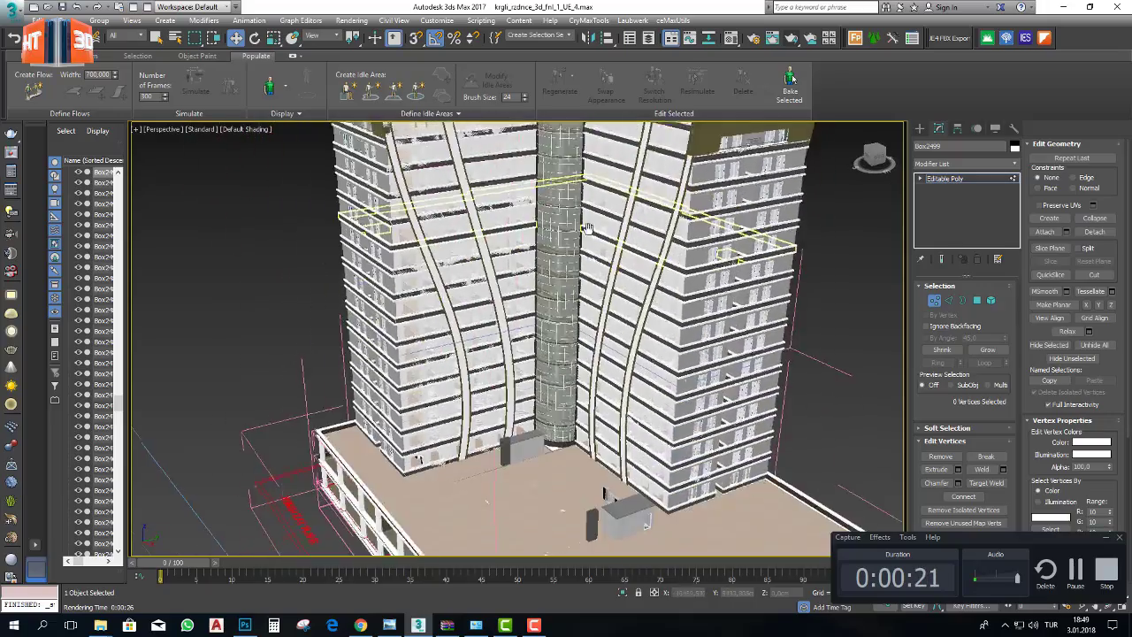
middle_click_drag(610, 482, 851, 256, "alt")
middle_click_drag(627, 352, 682, 382, "alt")
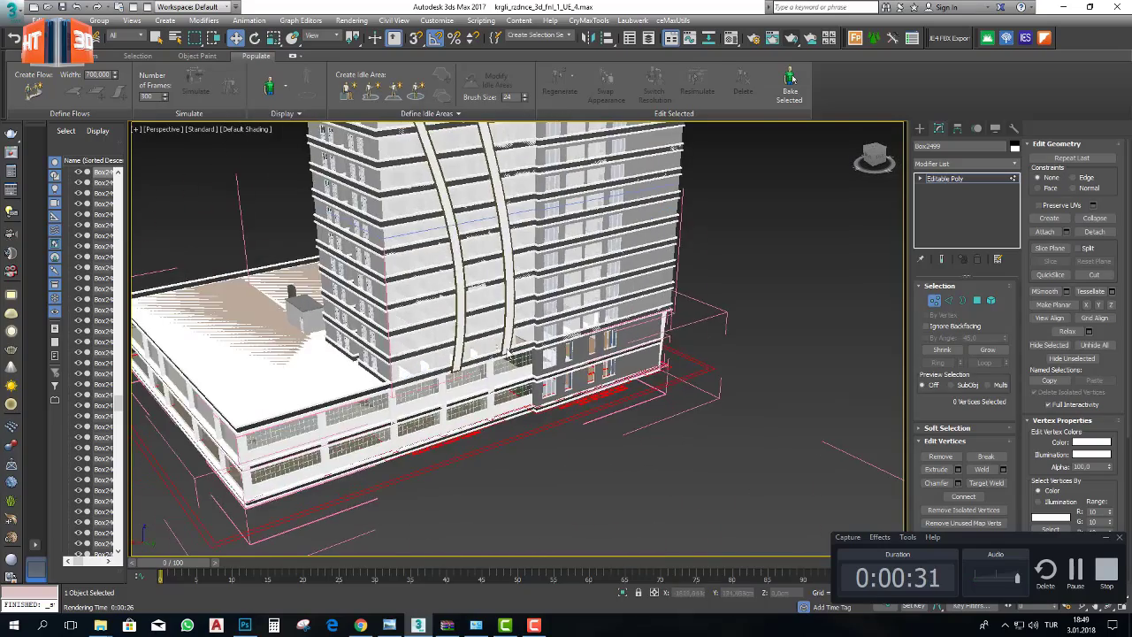
scroll(505, 352, "up", 4)
middle_click_drag(503, 345, 576, 357)
scroll(396, 403, "up", 3)
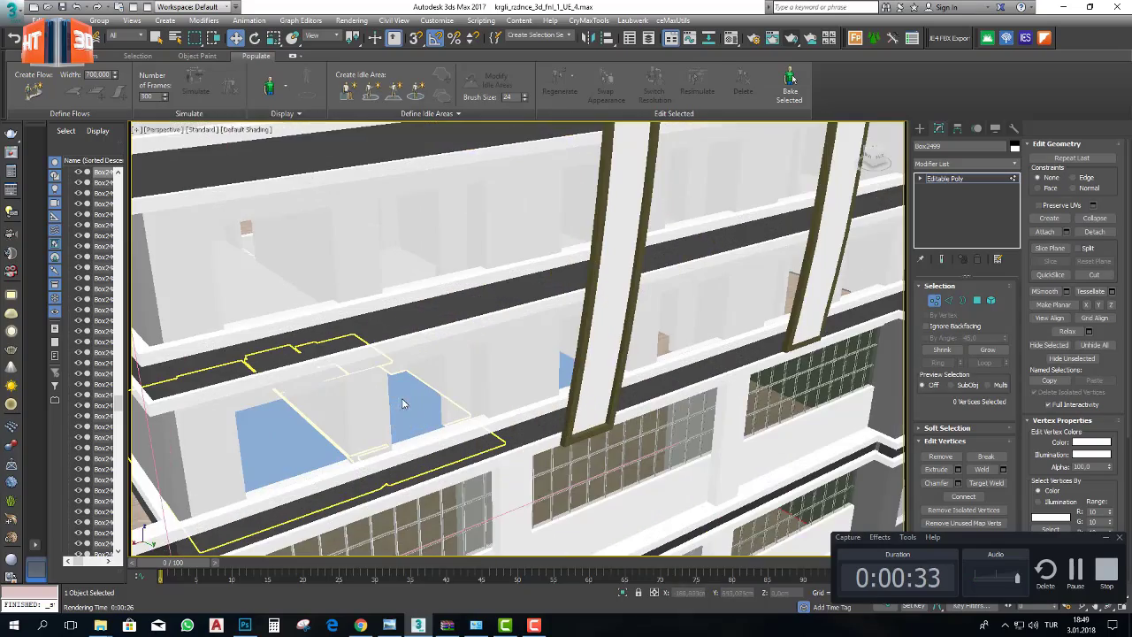
middle_click_drag(405, 398, 591, 336)
middle_click_drag(525, 359, 583, 370, "alt")
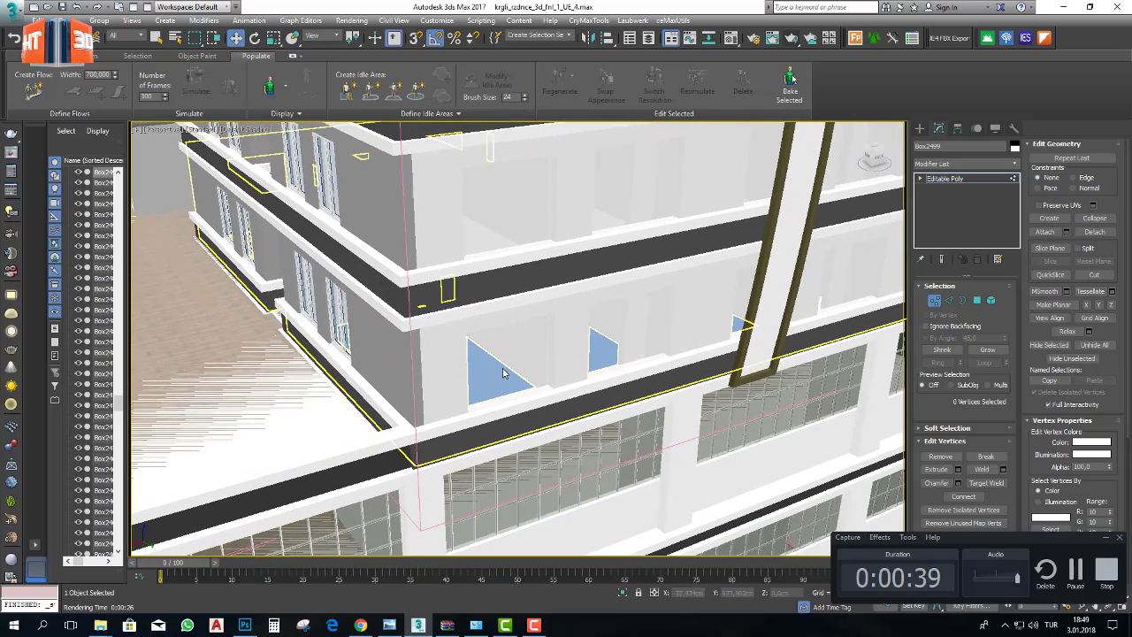
- Examine the gray side facade, comparing the framed windows with the openings that have no frames
middle_click_drag(504, 372, 393, 367, "alt")
scroll(362, 375, "down", 3)
scroll(435, 372, "down", 3)
scroll(626, 408, "up", 6)
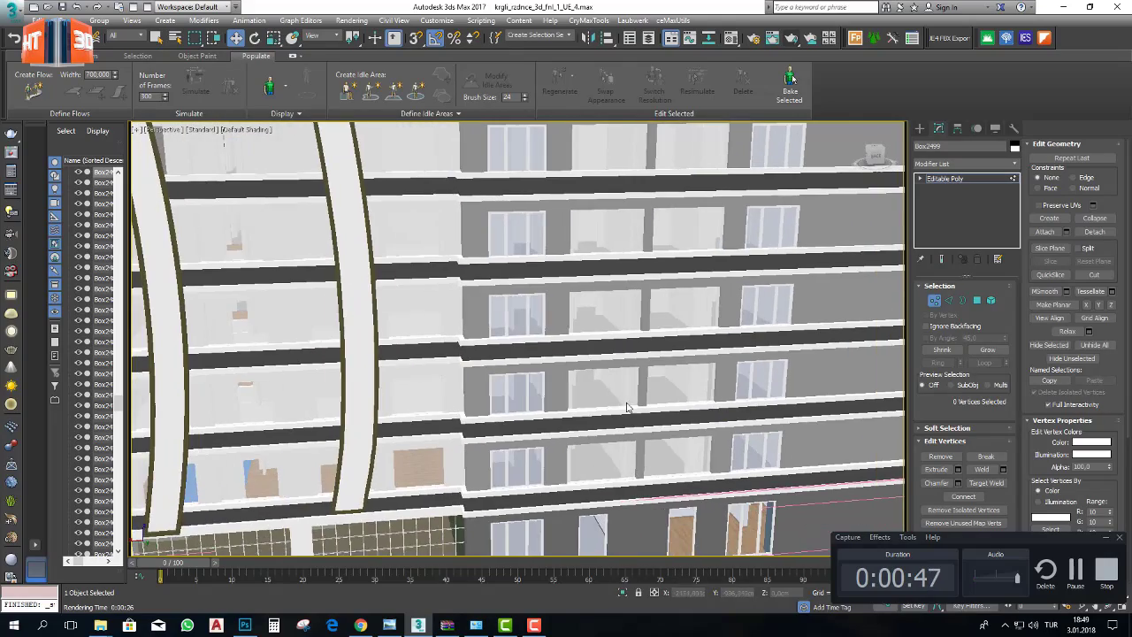
scroll(504, 381, "up", 6)
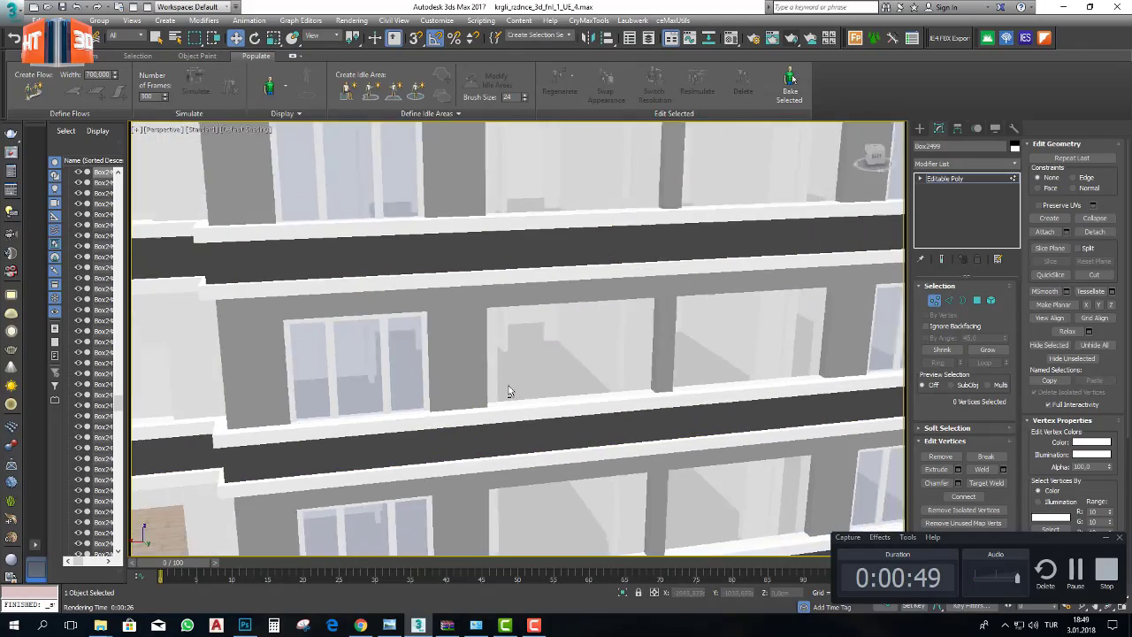
middle_click_drag(509, 391, 497, 272)
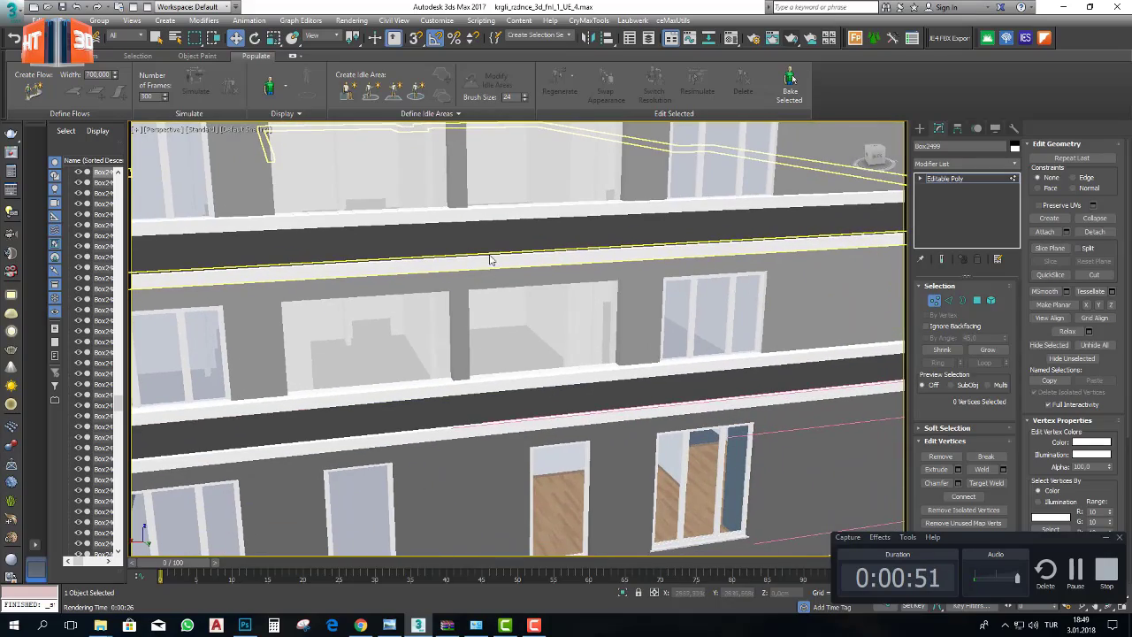
middle_click_drag(498, 356, 309, 175, "alt")
middle_click_drag(435, 262, 444, 376, "alt")
scroll(458, 322, "down", 3)
scroll(444, 377, "up", 6)
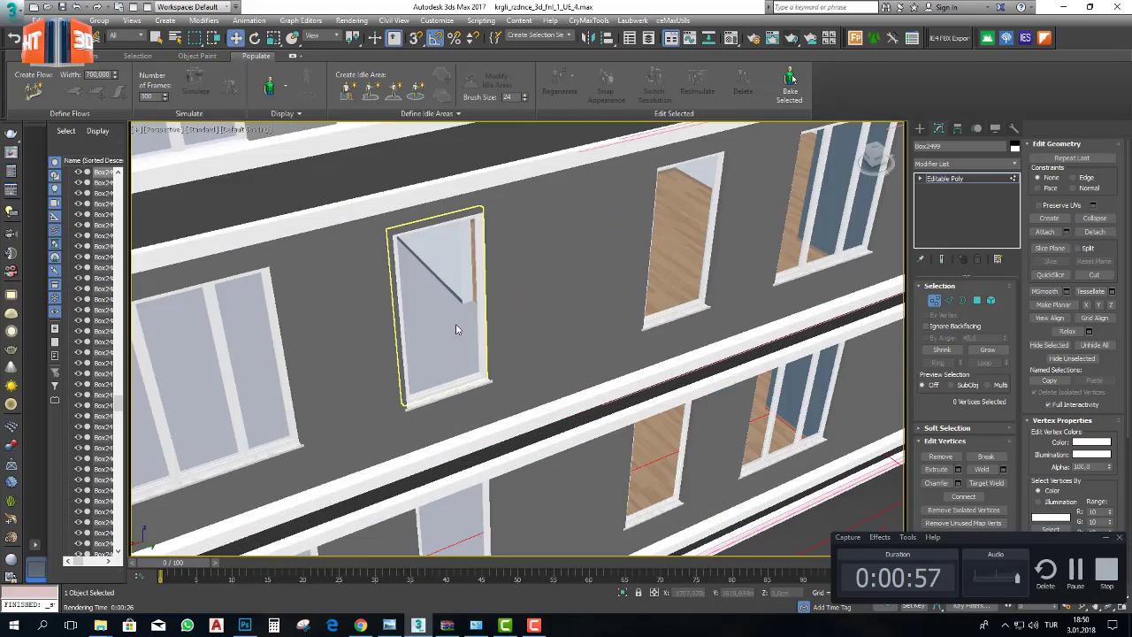
middle_click_drag(687, 325, 589, 449)
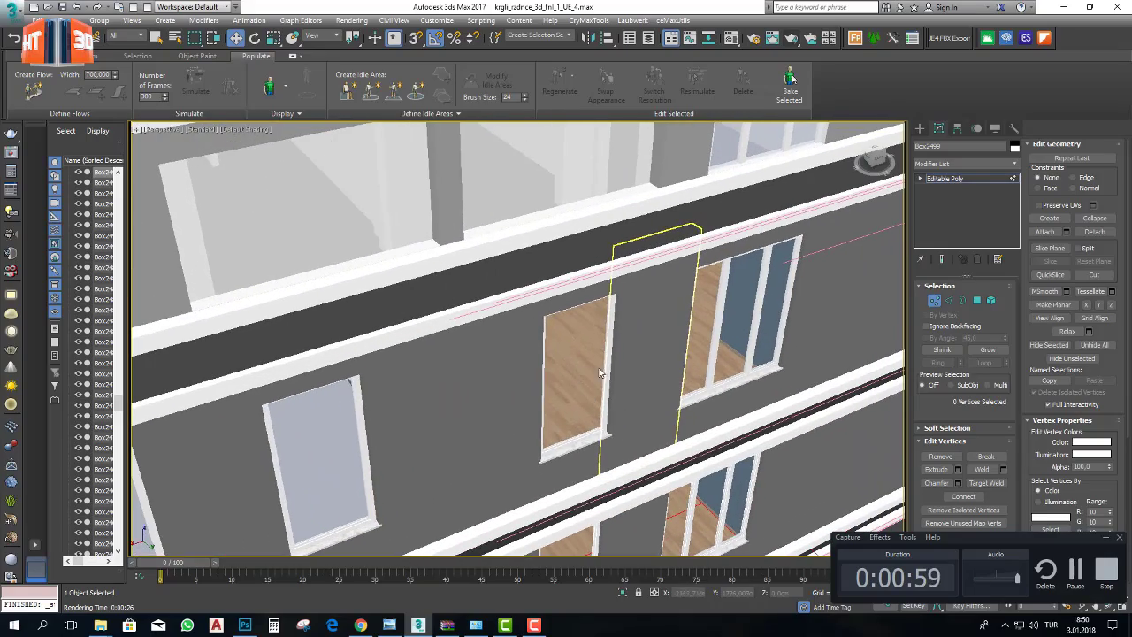
- Leave vertex editing and select the narrow window frame in the gray wall below the unframed openings
left_click(937, 302)
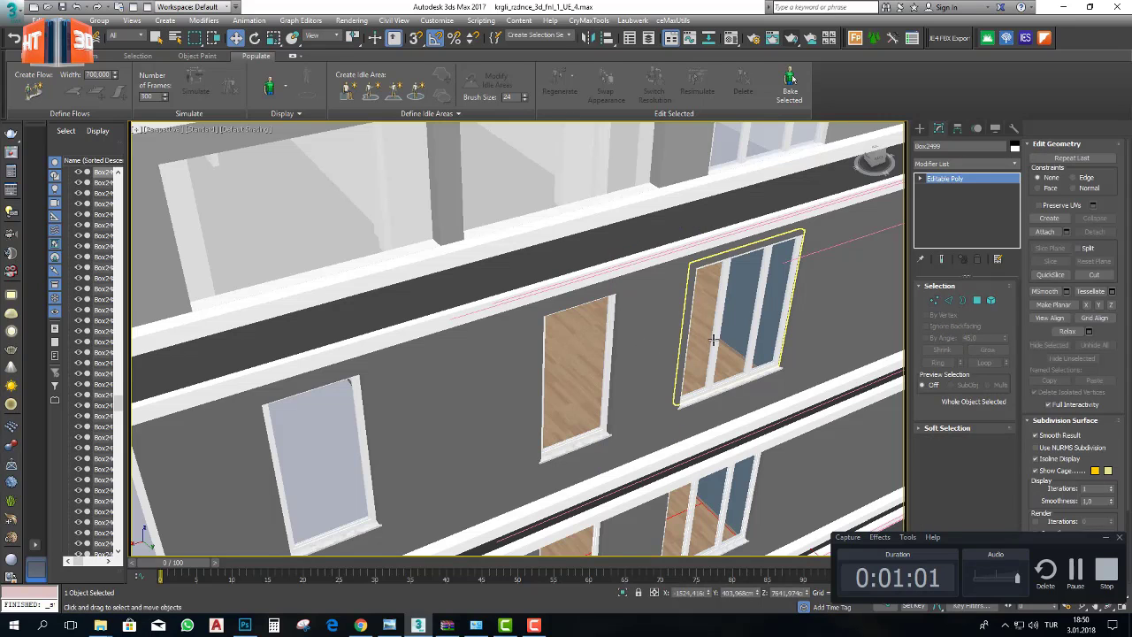
left_click(566, 370)
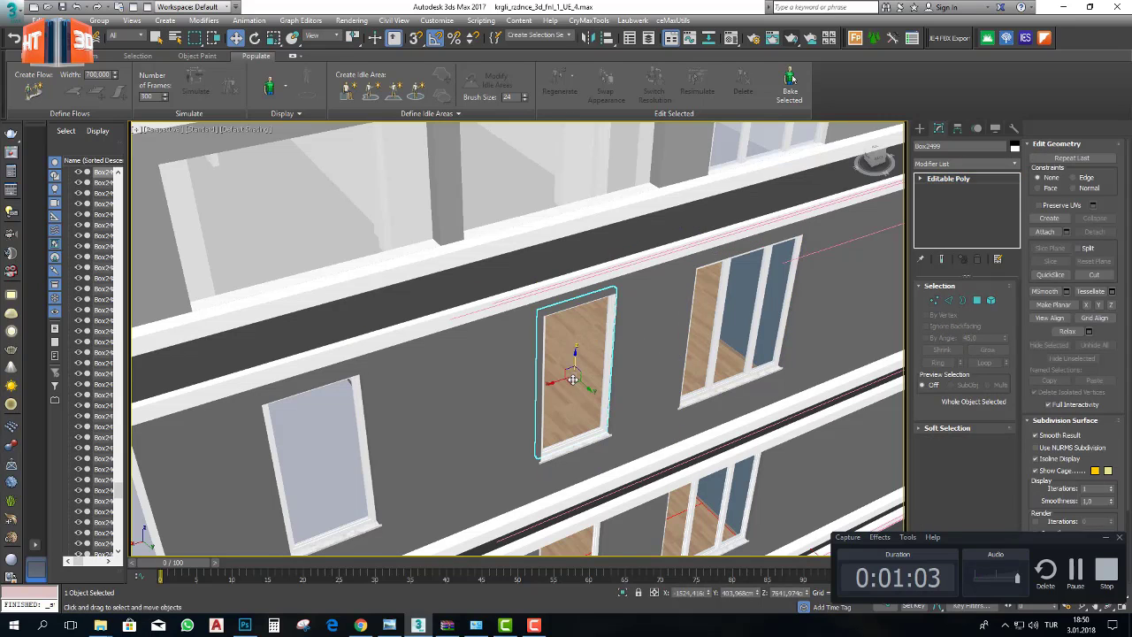
middle_click_drag(571, 371, 662, 416, "alt")
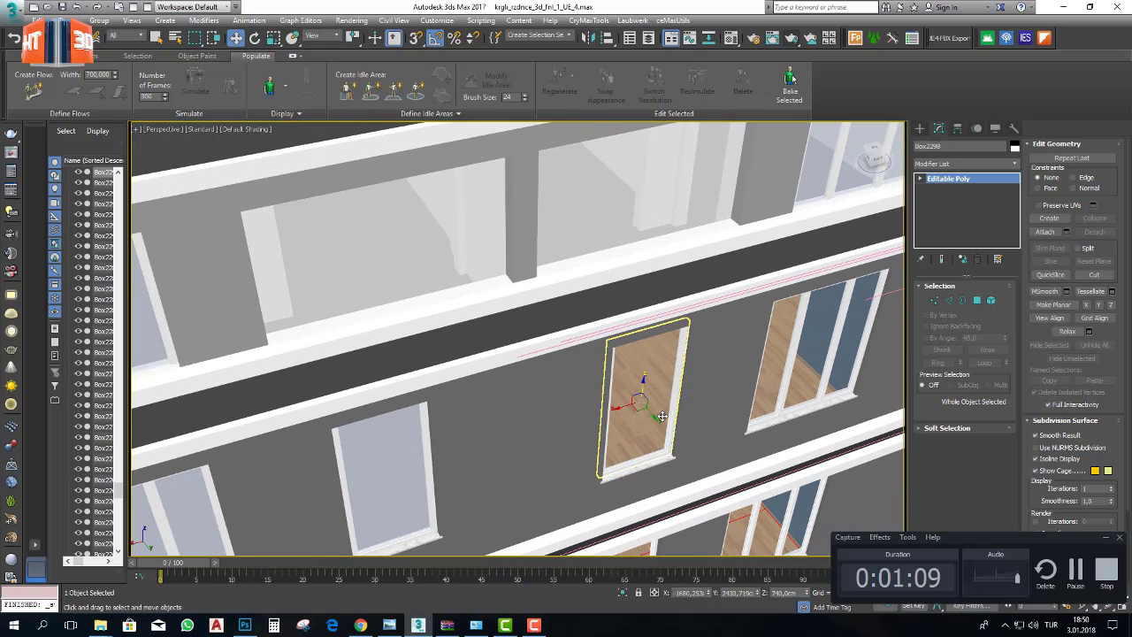
- Start a standard Box primitive with 3D snapping turned on for the wide unframed opening
middle_click_drag(356, 276, 390, 268, "alt")
middle_click_drag(389, 268, 490, 417)
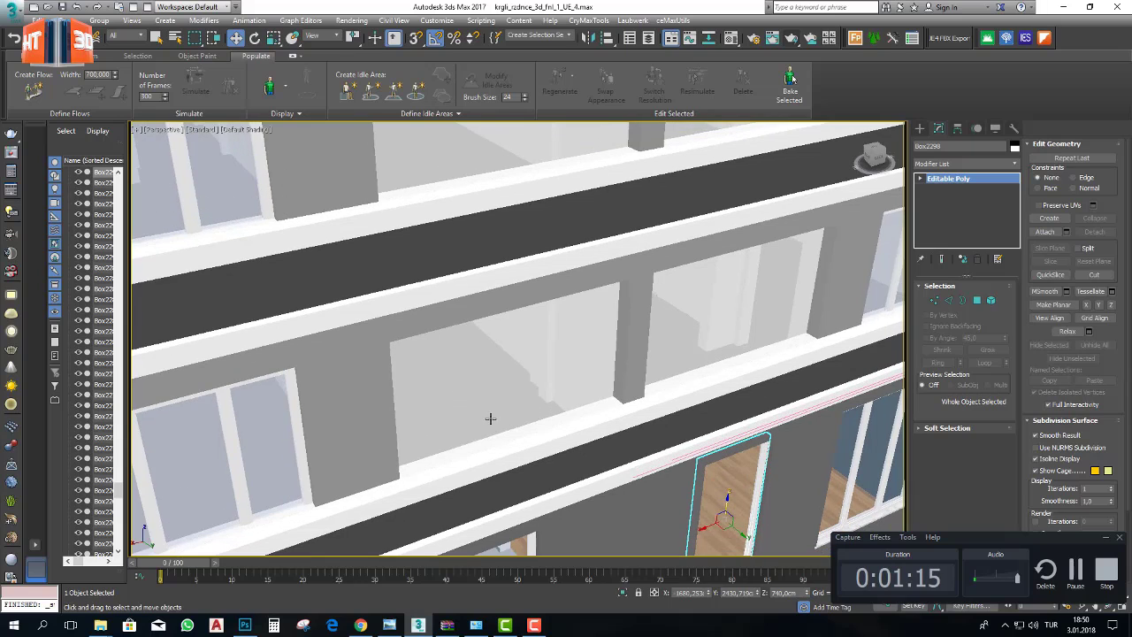
left_click(918, 130)
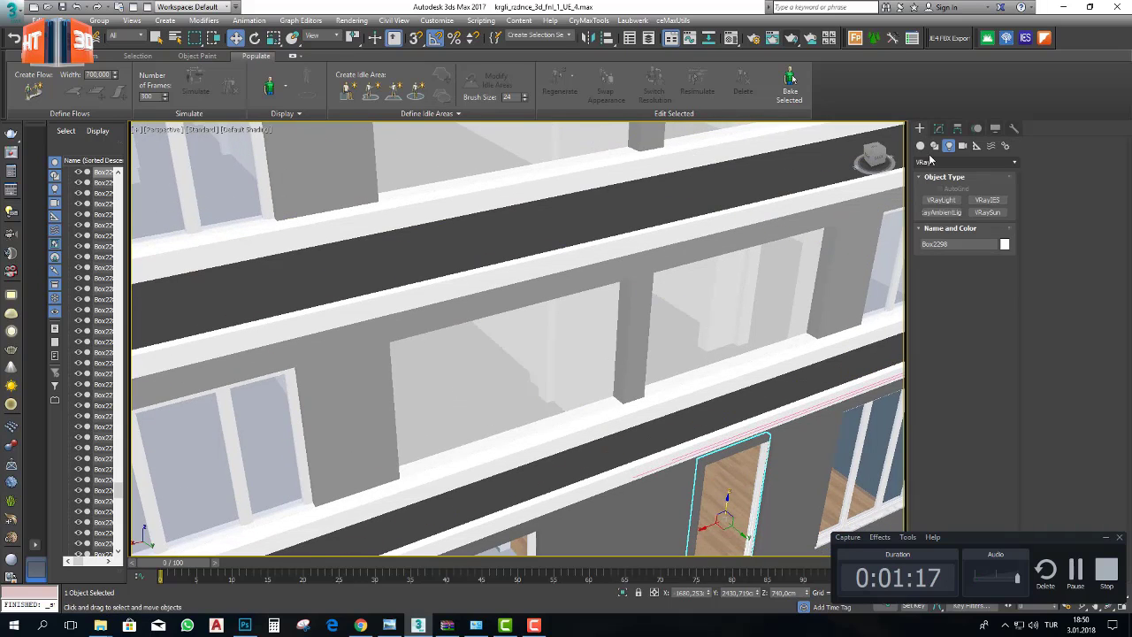
left_click(941, 200)
middle_click_drag(465, 361, 557, 348, "alt")
key("shift+s")
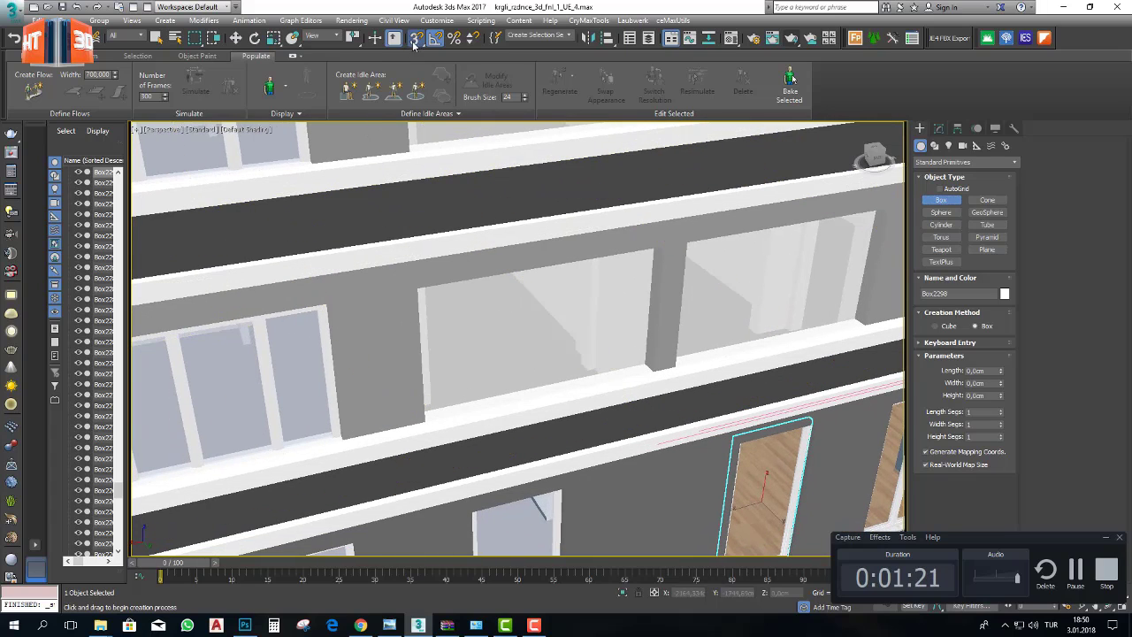
left_click(413, 40)
left_click_drag(579, 362, 434, 399)
left_click(429, 400)
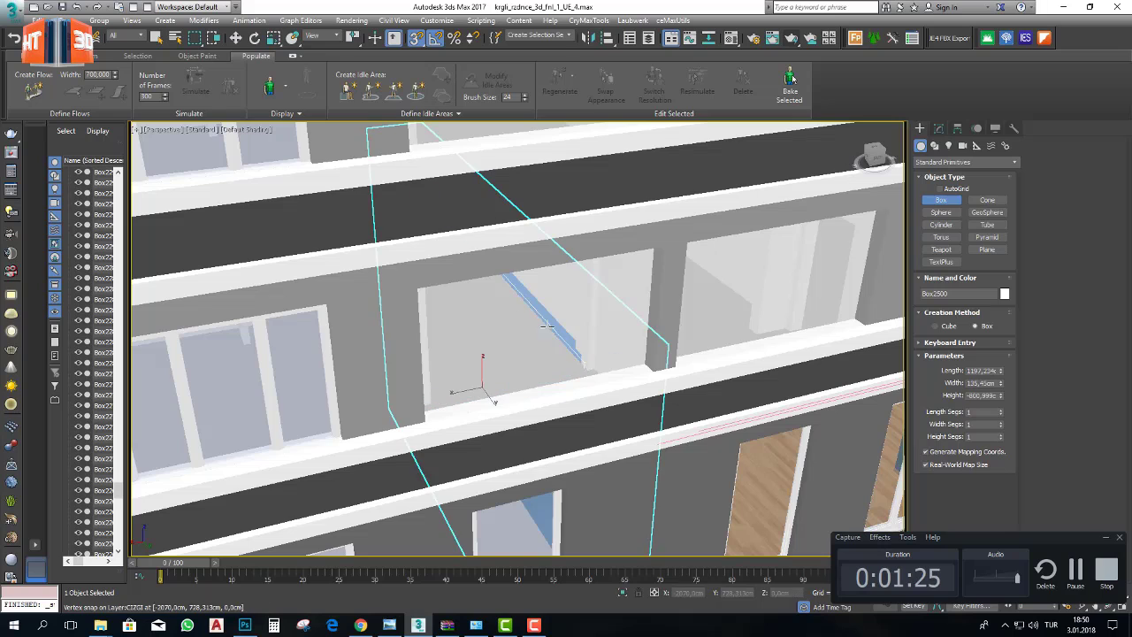
right_click(504, 371)
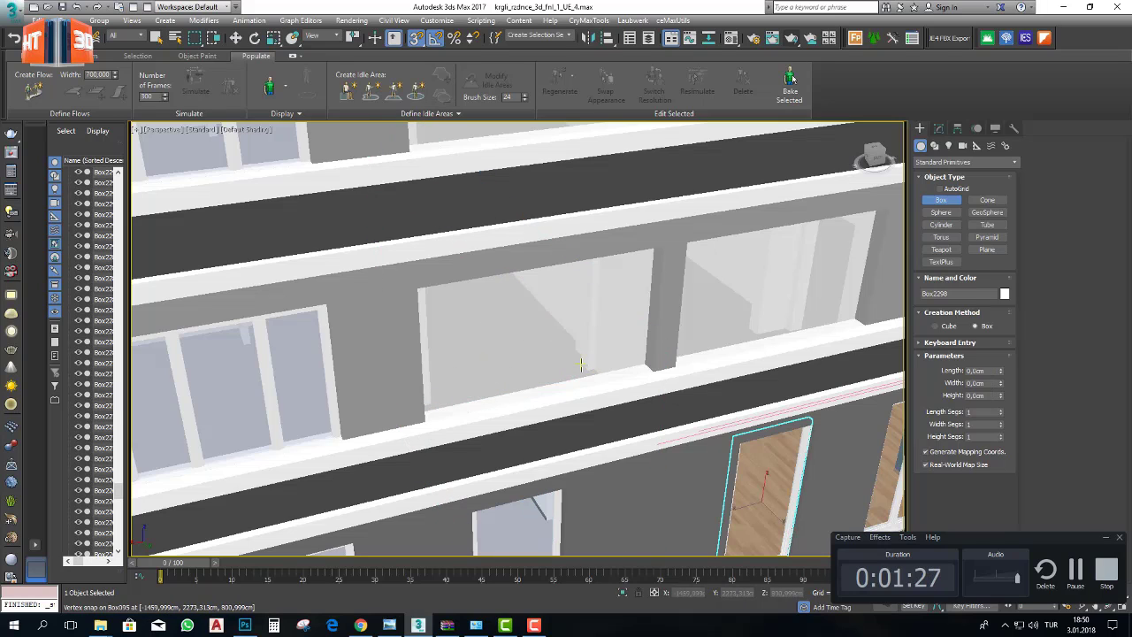
- Create a snapped box filling the opening between its wall corners, 20 cm long, 220 cm wide and 239 cm high
scroll(570, 370, "up", 5)
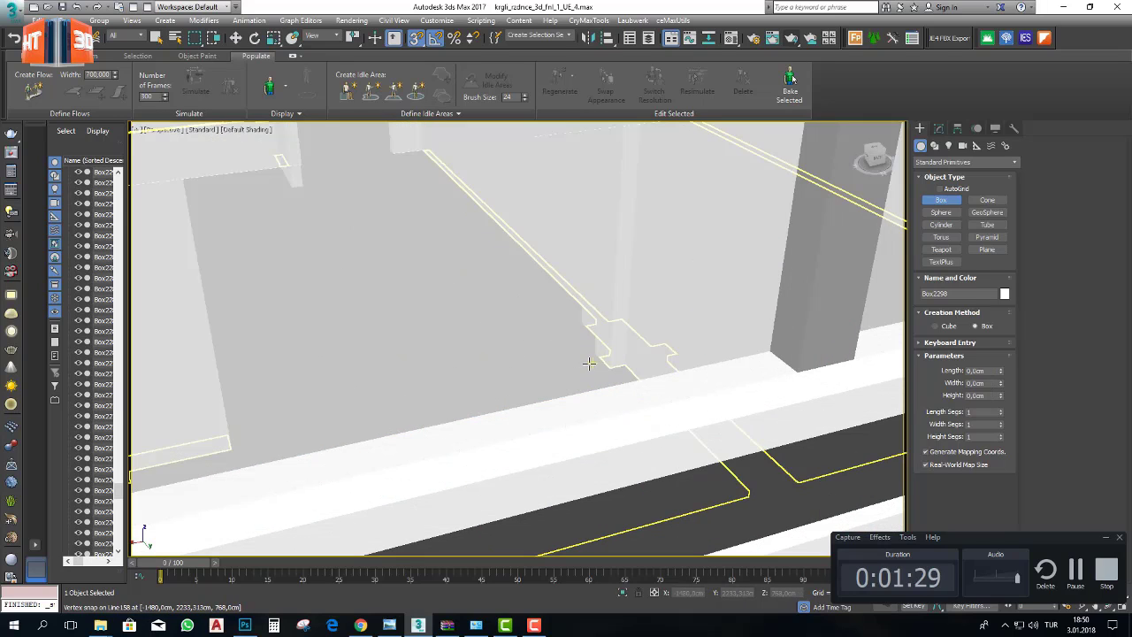
middle_click_drag(589, 363, 622, 355)
left_click_drag(627, 346, 266, 442)
scroll(362, 307, "down", 6)
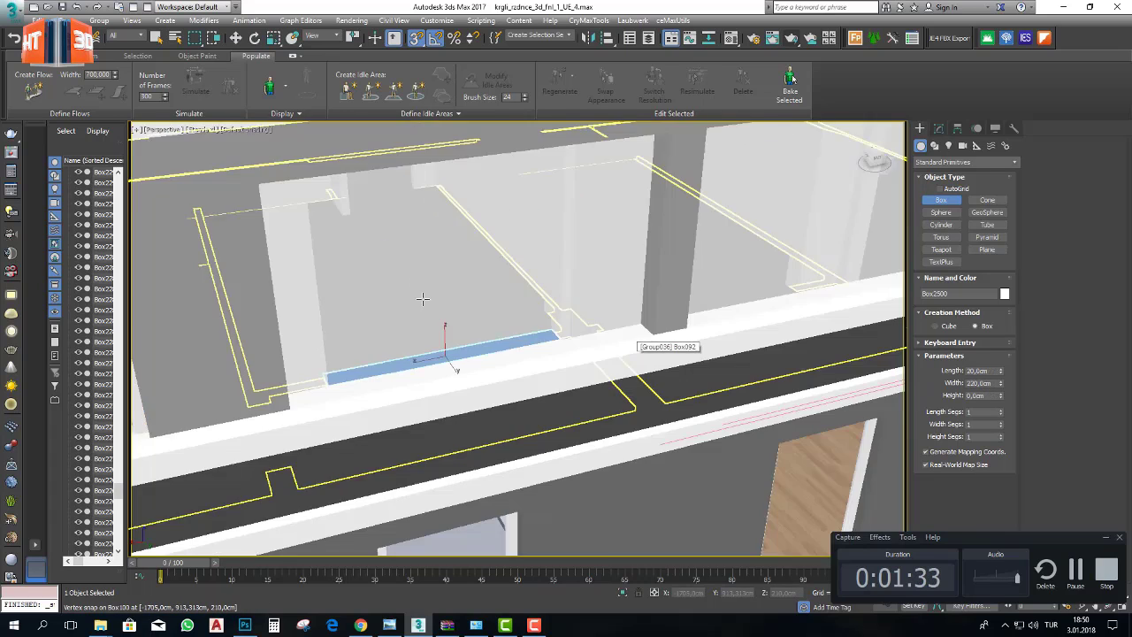
middle_click_drag(434, 354, 460, 351, "alt")
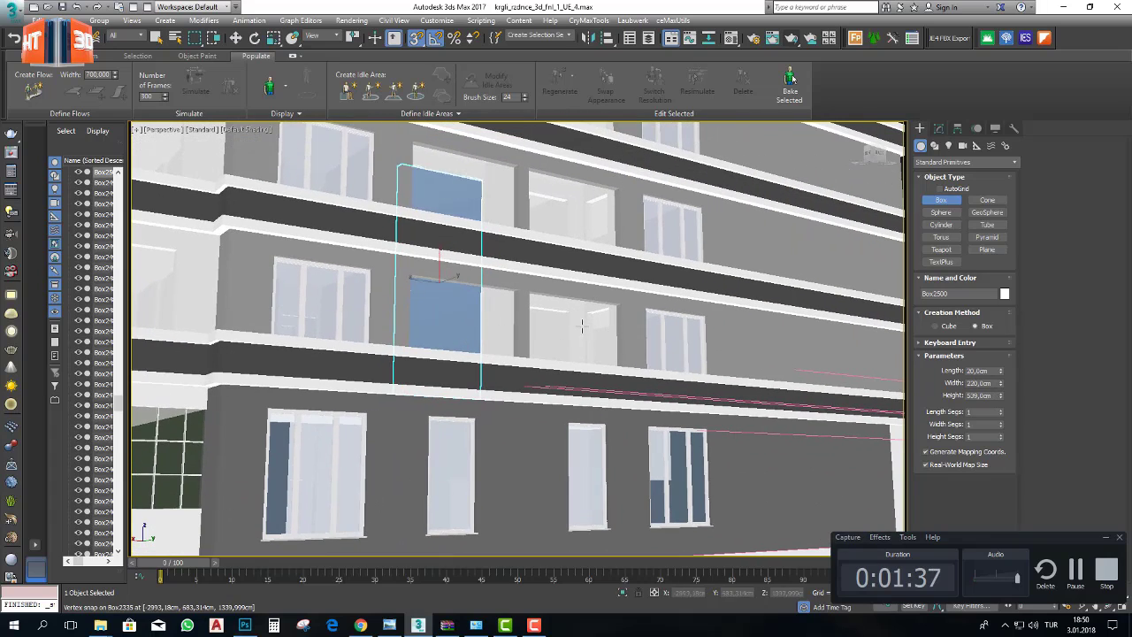
scroll(579, 315, "up", 5)
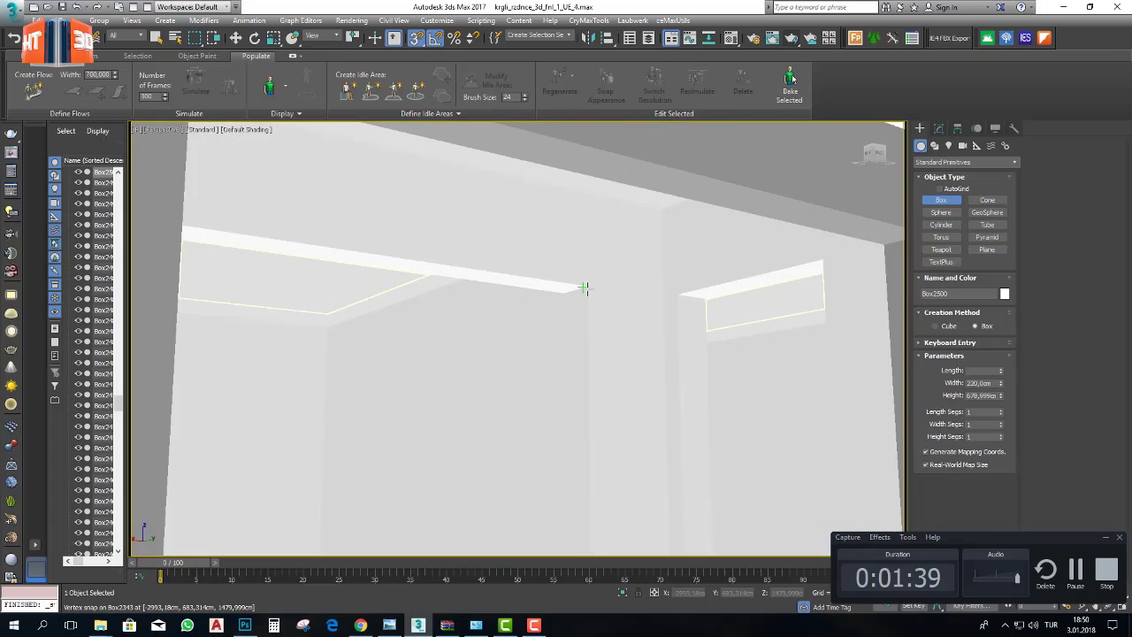
scroll(588, 289, "down", 6)
scroll(526, 413, "up", 2)
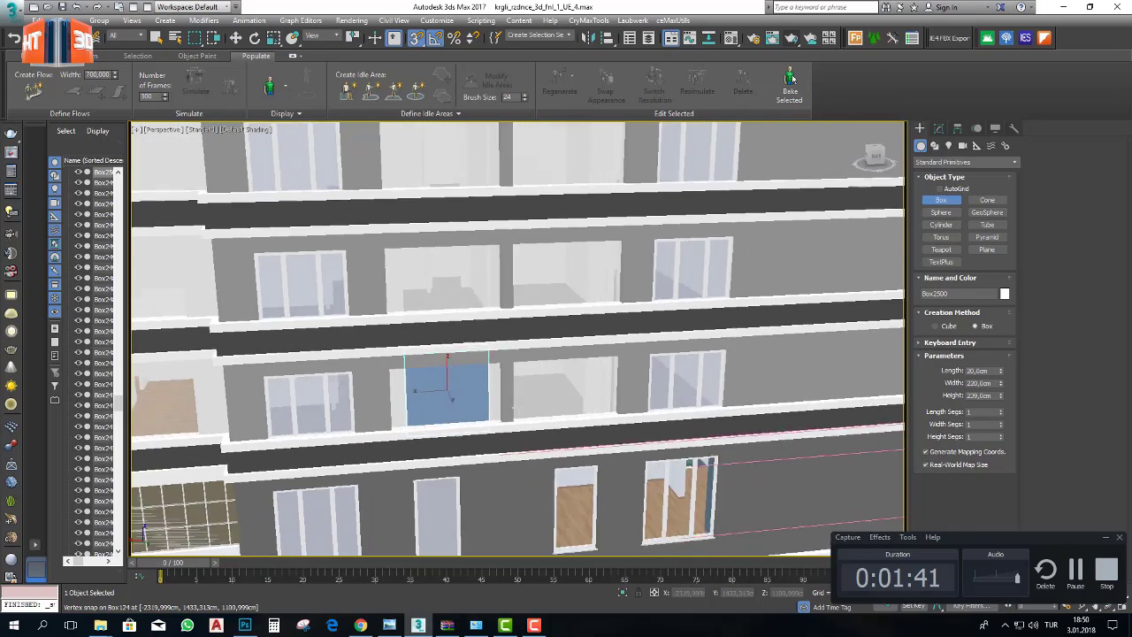
scroll(459, 404, "up", 4)
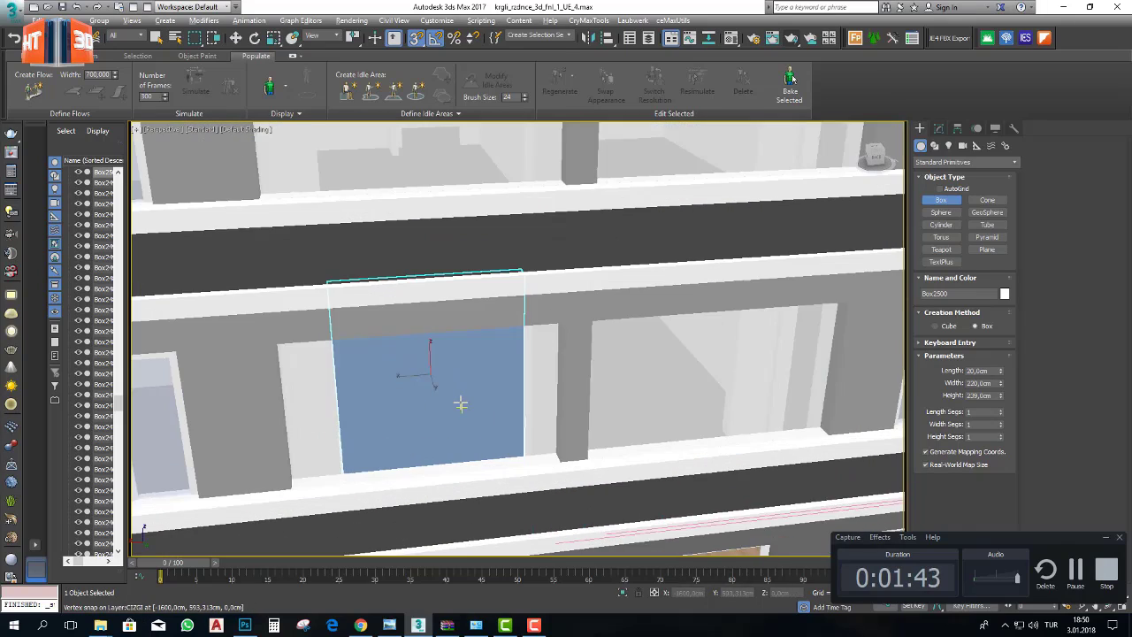
middle_click_drag(460, 403, 489, 391, "alt")
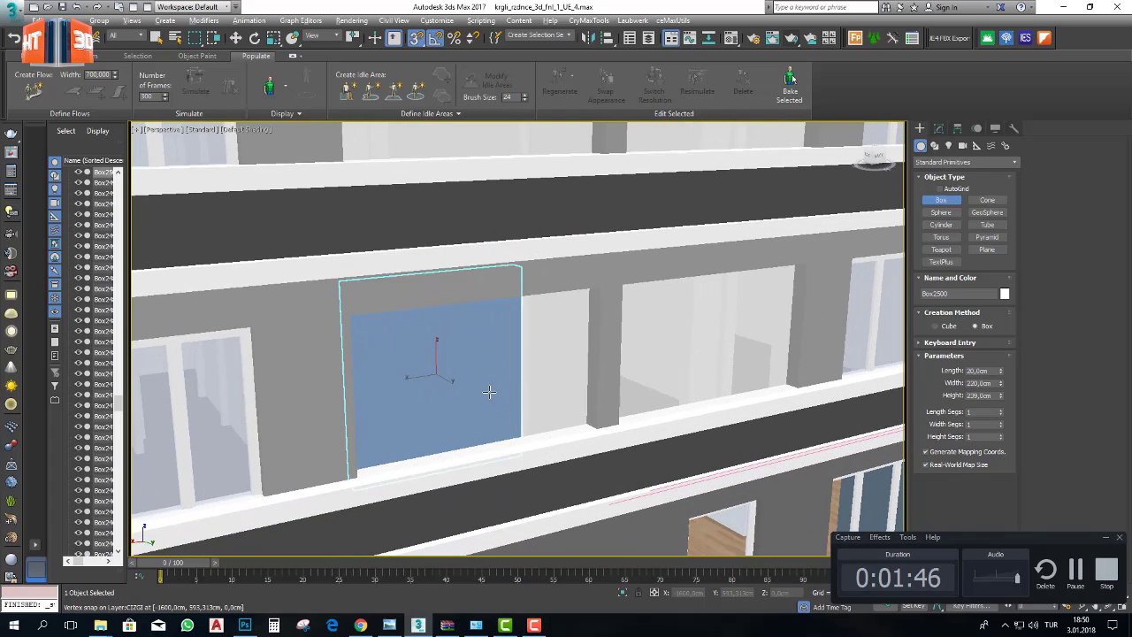
- Isolate the new box so that only it is displayed, with its front face in view
left_click(623, 592)
middle_click_drag(551, 465, 563, 424, "alt")
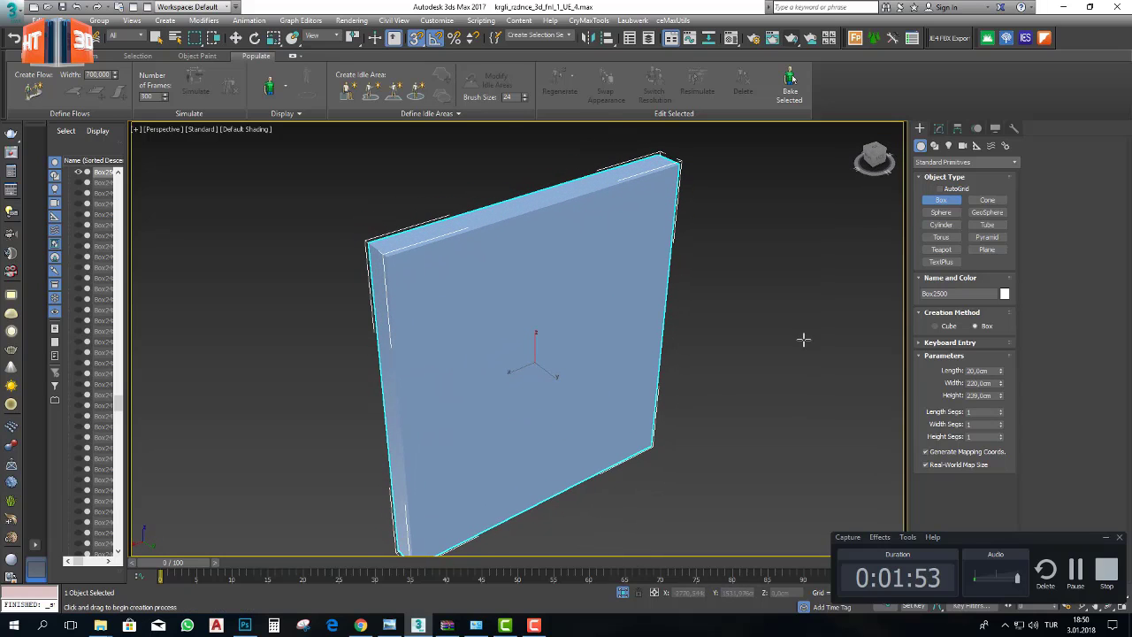
middle_click_drag(590, 305, 614, 353, "alt")
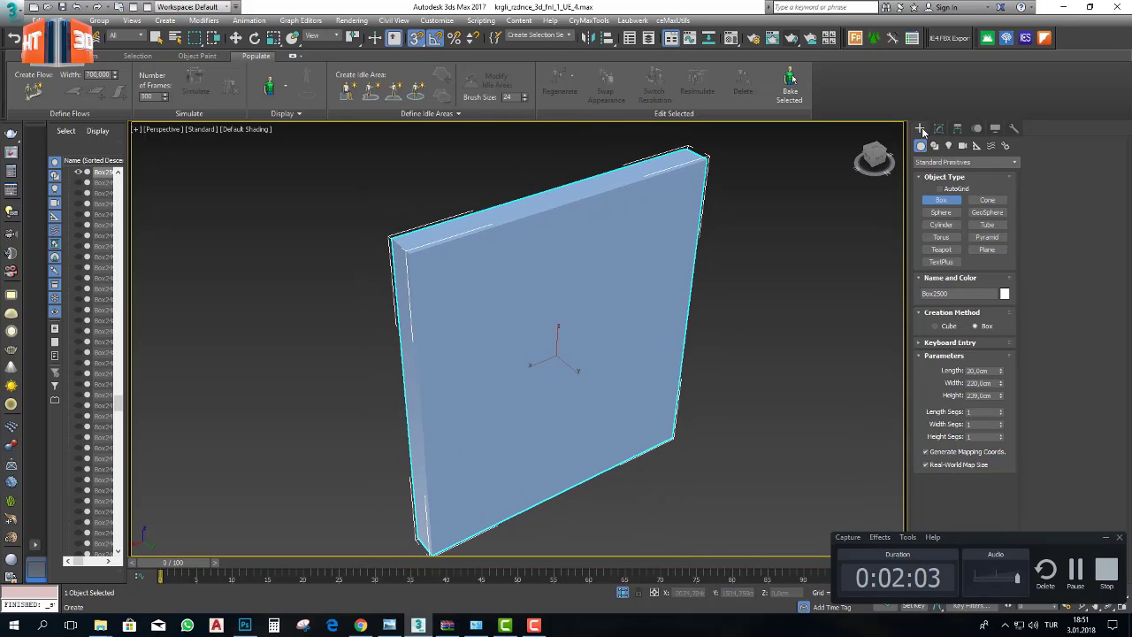
- Draw a rectangle spline with AutoGrid on the box's front face, corner to corner, 239 cm long and 220 cm wide
left_click(936, 146)
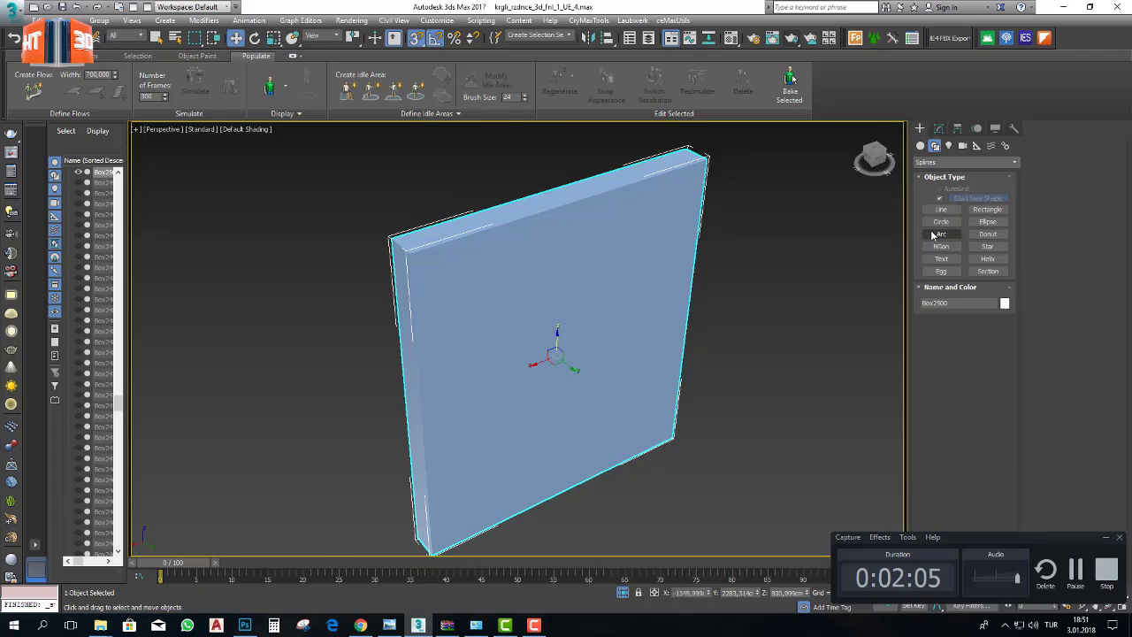
left_click(984, 210)
middle_click_drag(606, 321, 595, 311, "alt")
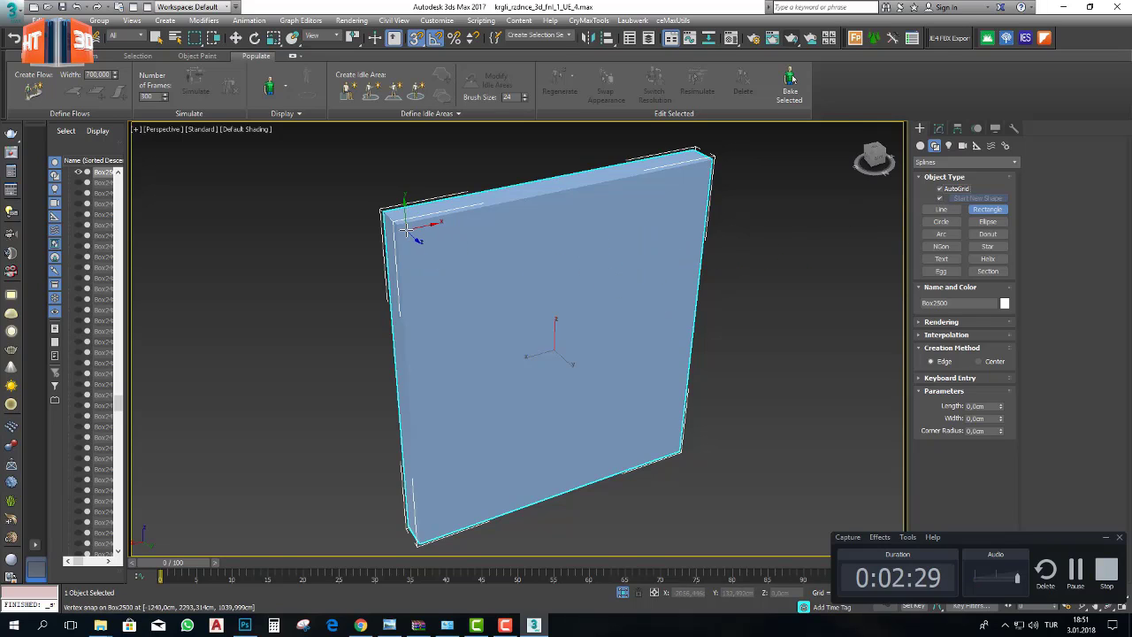
left_click_drag(400, 227, 682, 451)
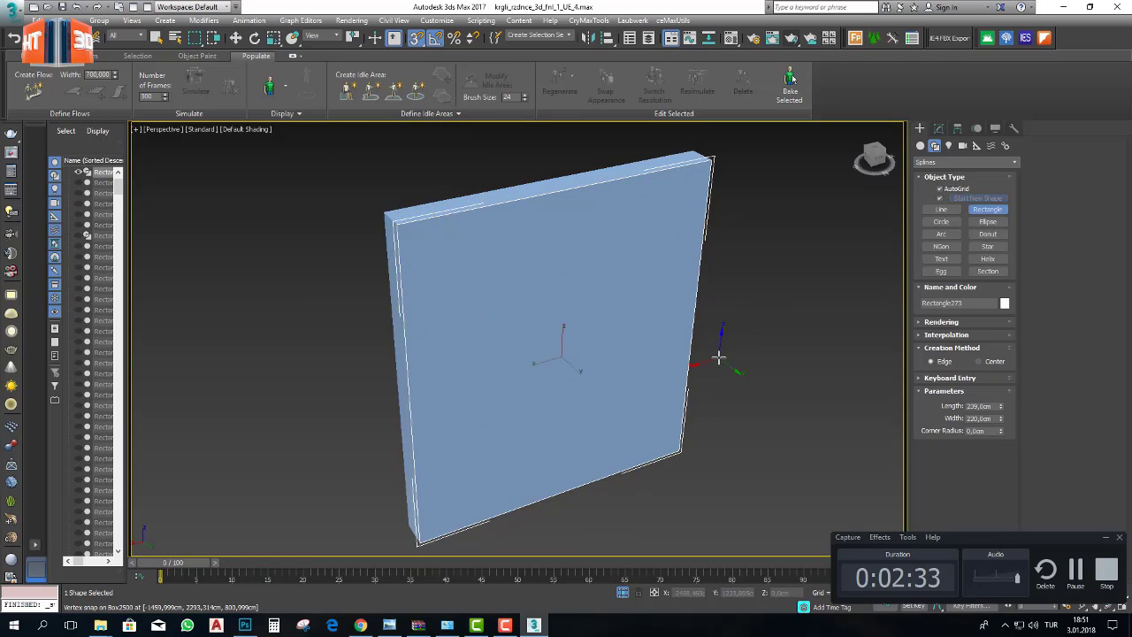
middle_click_drag(718, 358, 747, 348)
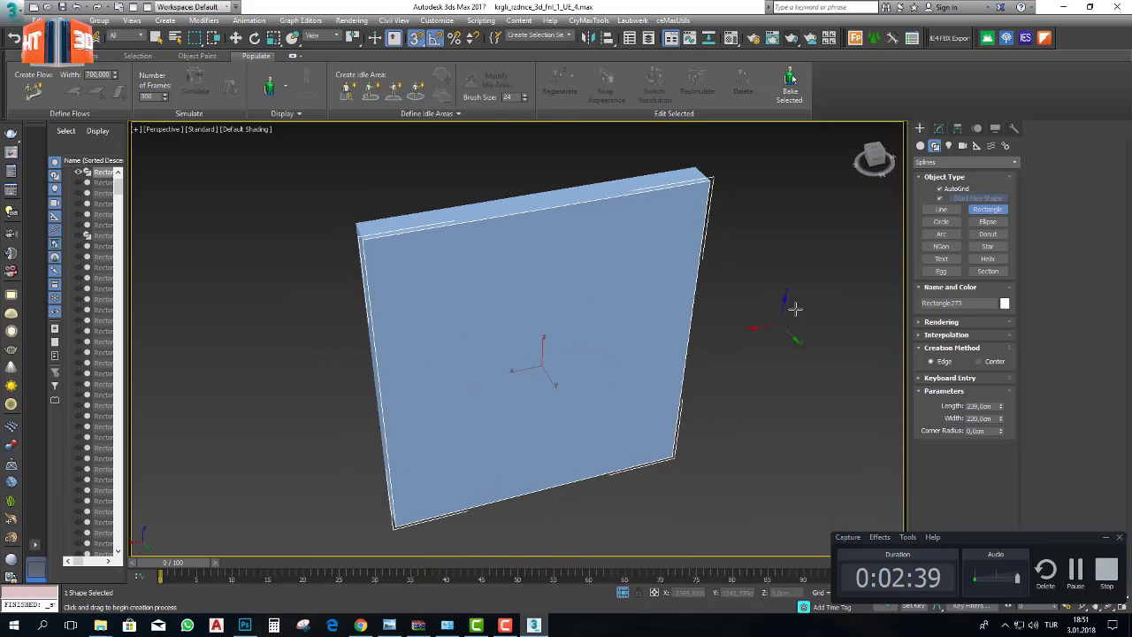
- Convert the rectangle to an Editable Spline
left_click(938, 128)
right_click(939, 181)
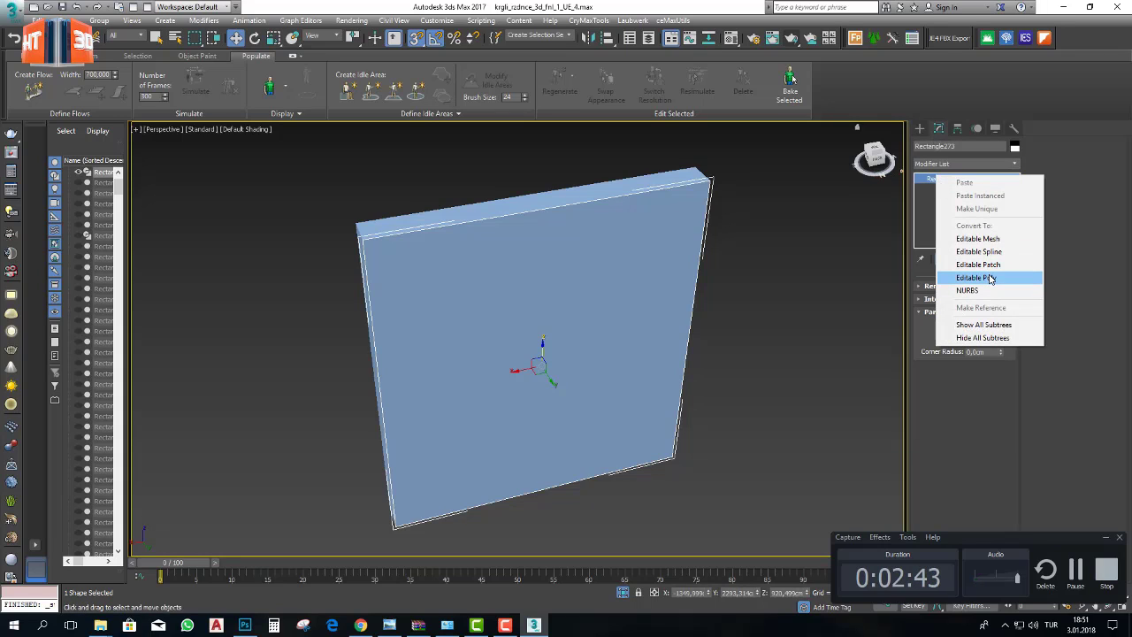
left_click(979, 252)
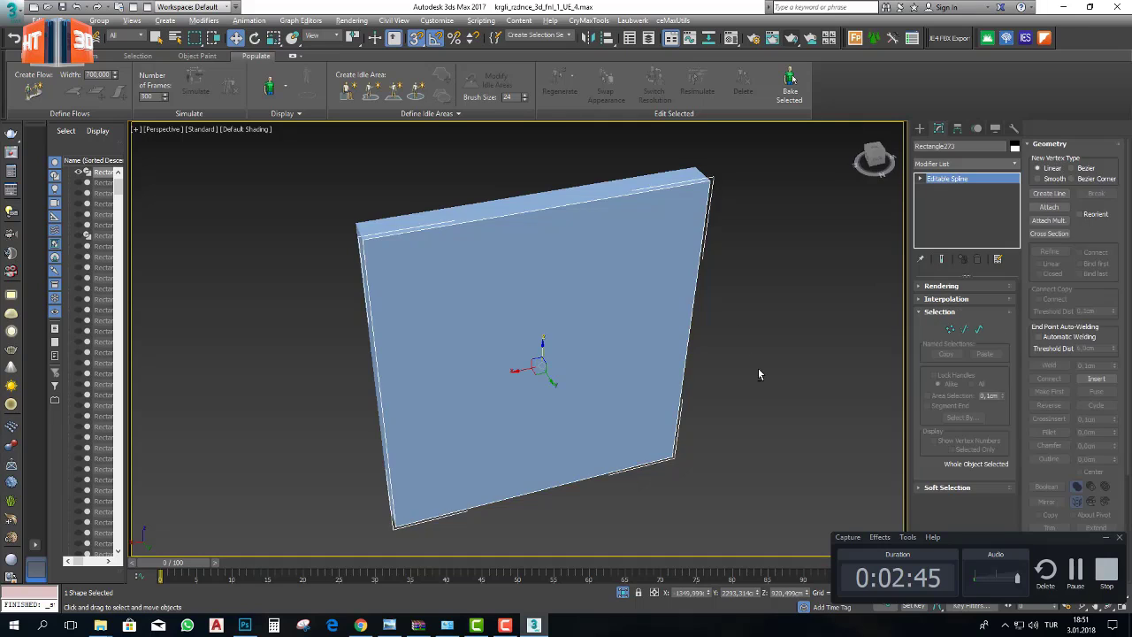
mouse_move(757, 366)
middle_mouse_down("alt")
mouse_move(758, 344)
mouse_move(728, 359)
mouse_move(778, 364)
middle_mouse_up("alt")
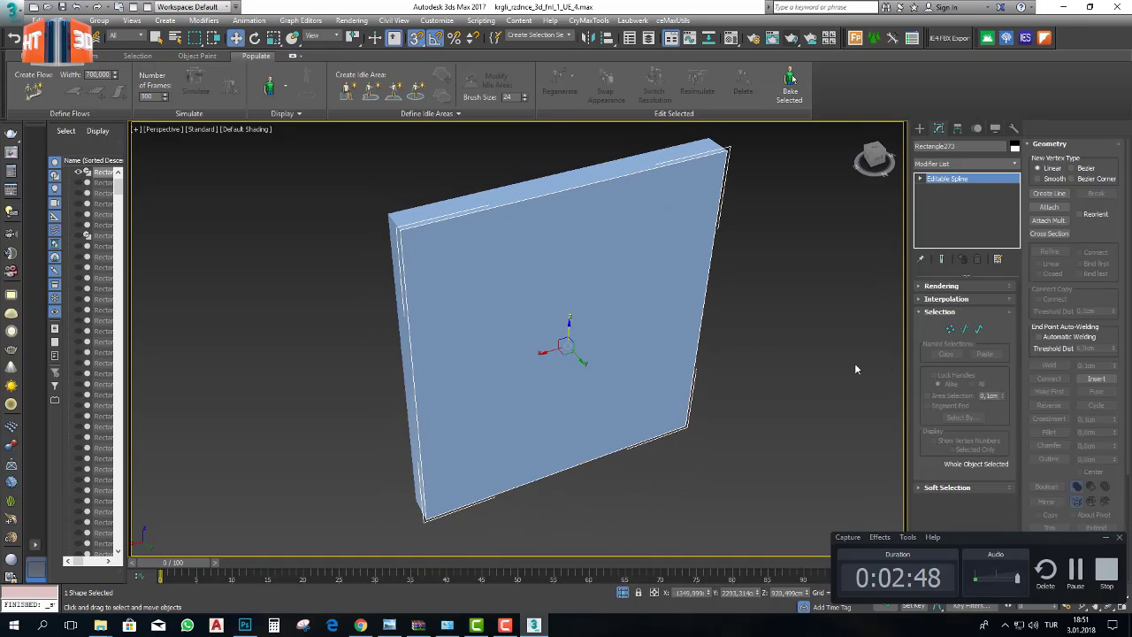
- Delete the rectangle's bottom segment at segment level
left_click(964, 329)
left_click_drag(703, 466, 556, 465)
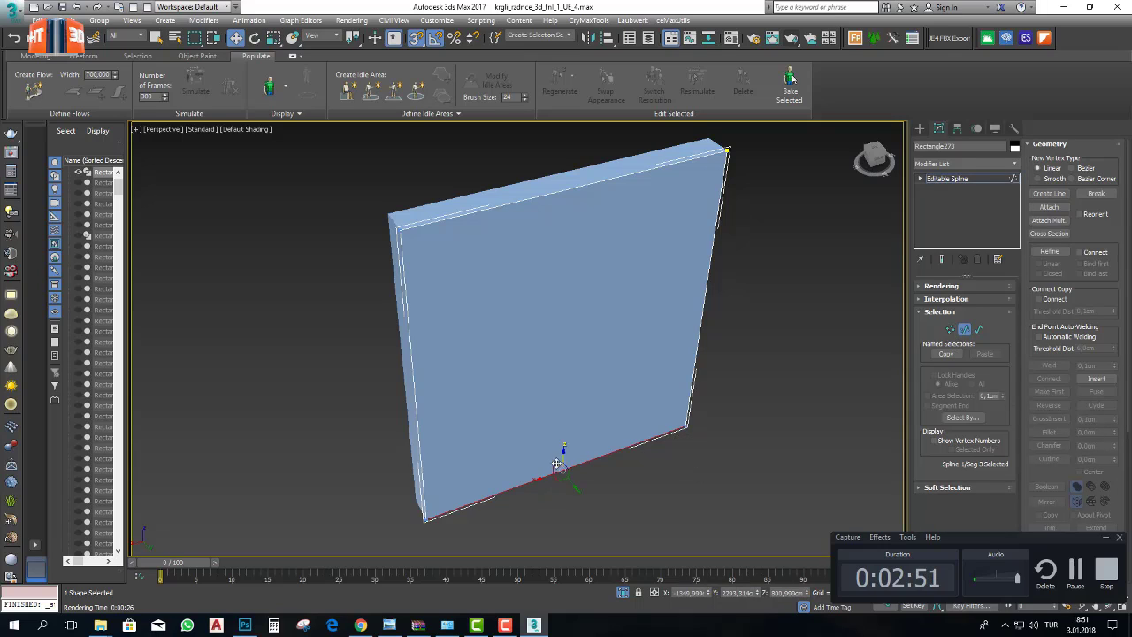
left_click(639, 468)
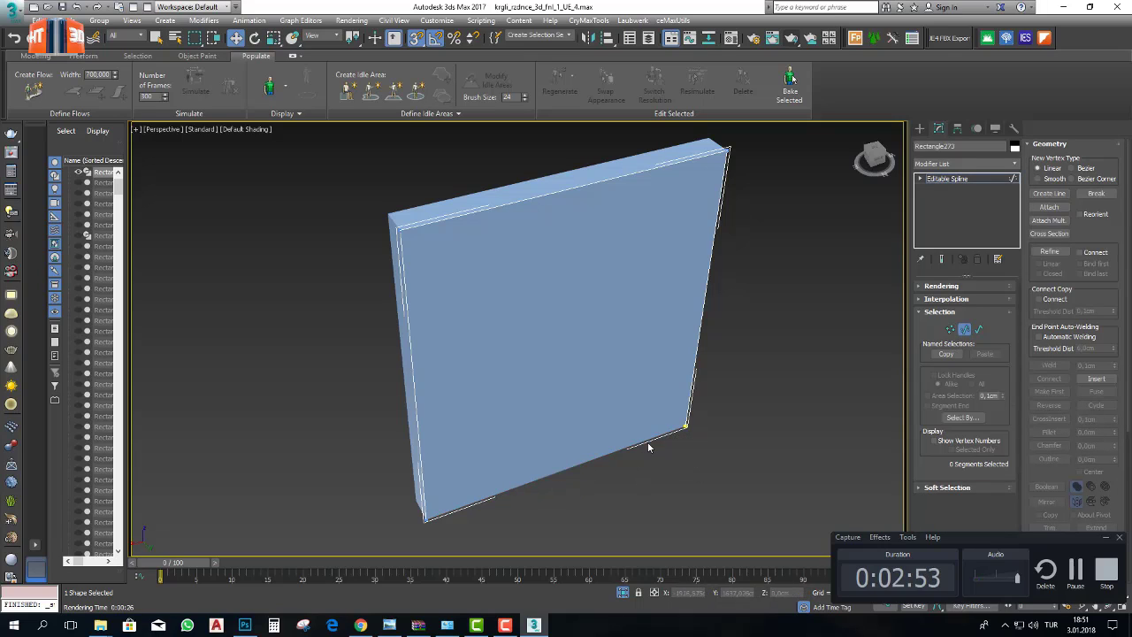
- Leave segment level and copy the whole rectangle spline about 232 cm forward along Y, in front of the box
left_click(638, 453)
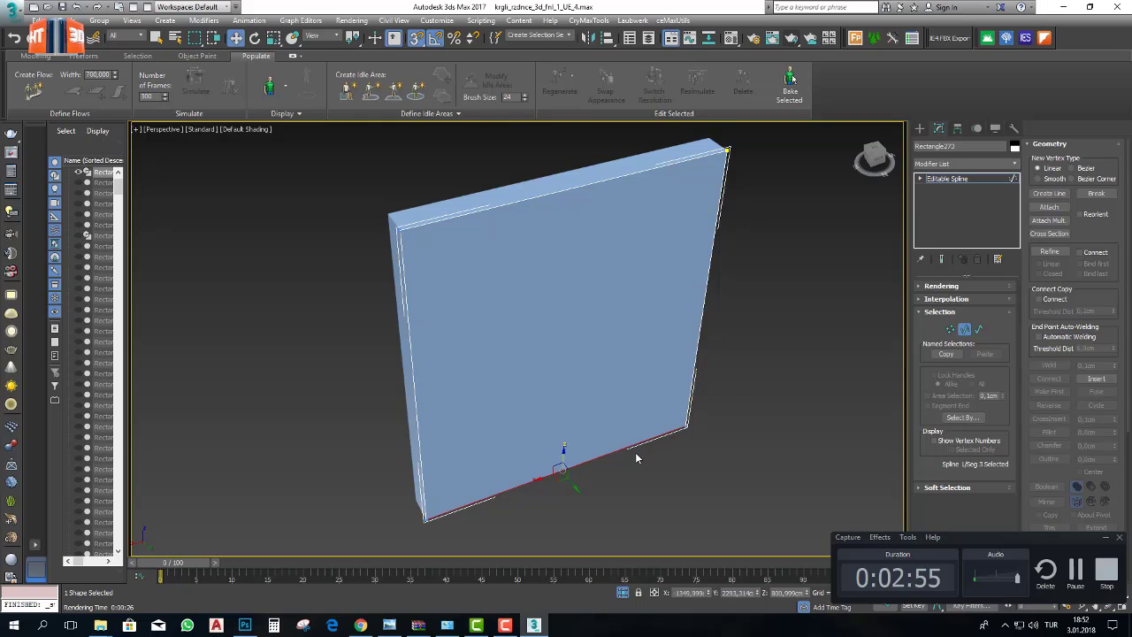
left_click(965, 329)
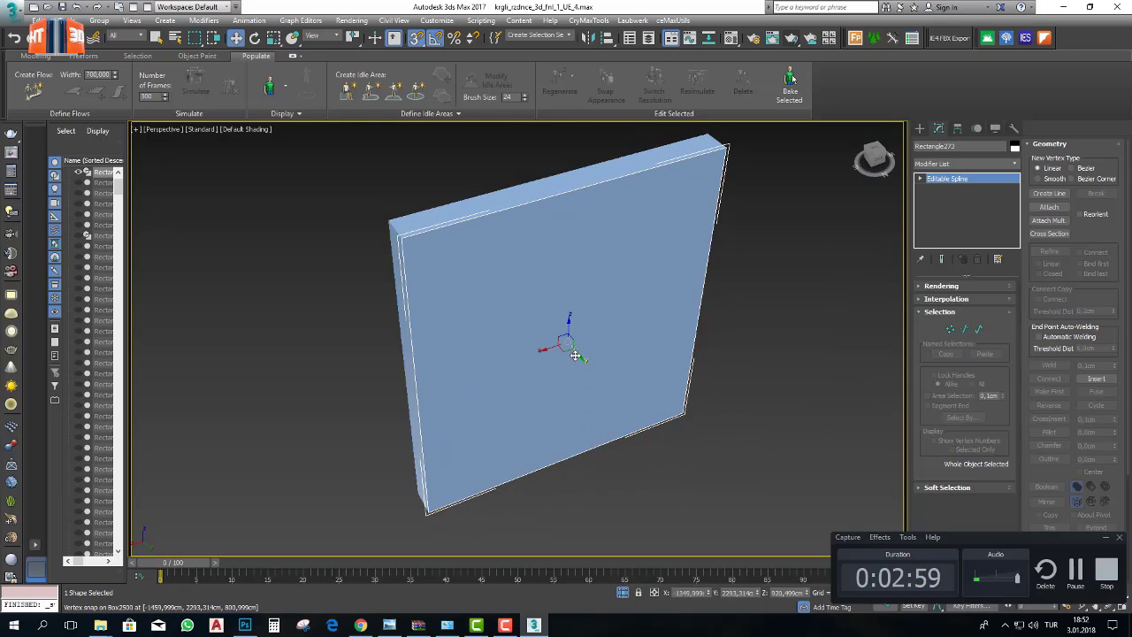
middle_click_drag(598, 396, 536, 369)
scroll(536, 369, "down", 2)
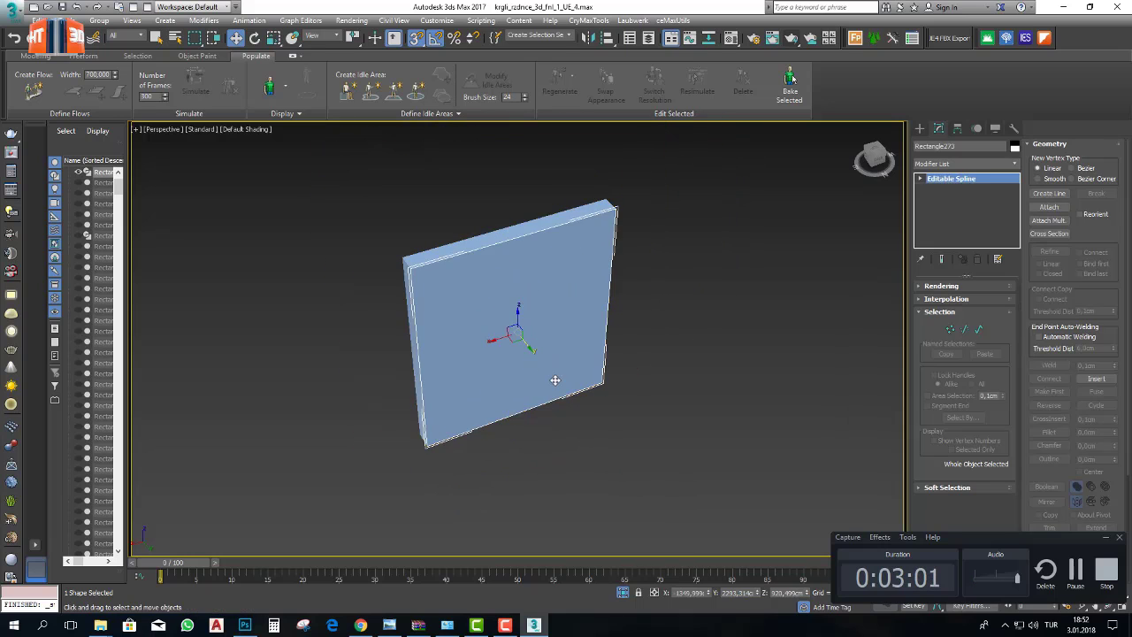
mouse_move(556, 380)
left_mouse_down("shift")
mouse_move(692, 487)
mouse_move(753, 454)
left_mouse_up("shift")
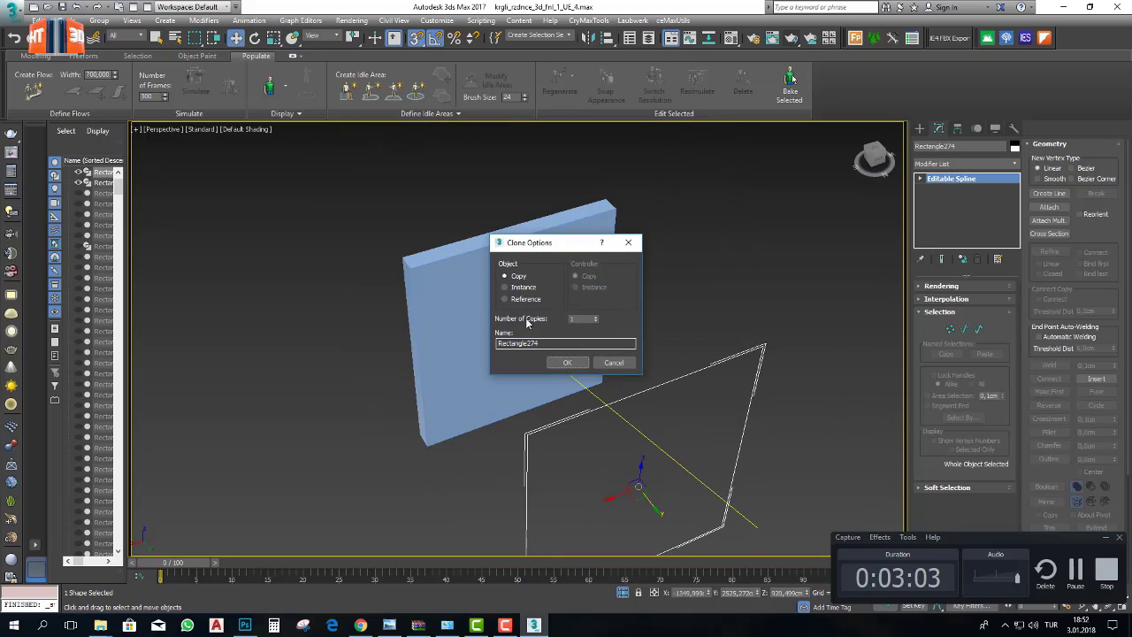
left_click(569, 363)
mouse_move(570, 365)
middle_mouse_down("alt")
mouse_move(561, 404)
mouse_move(525, 321)
middle_mouse_up("alt")
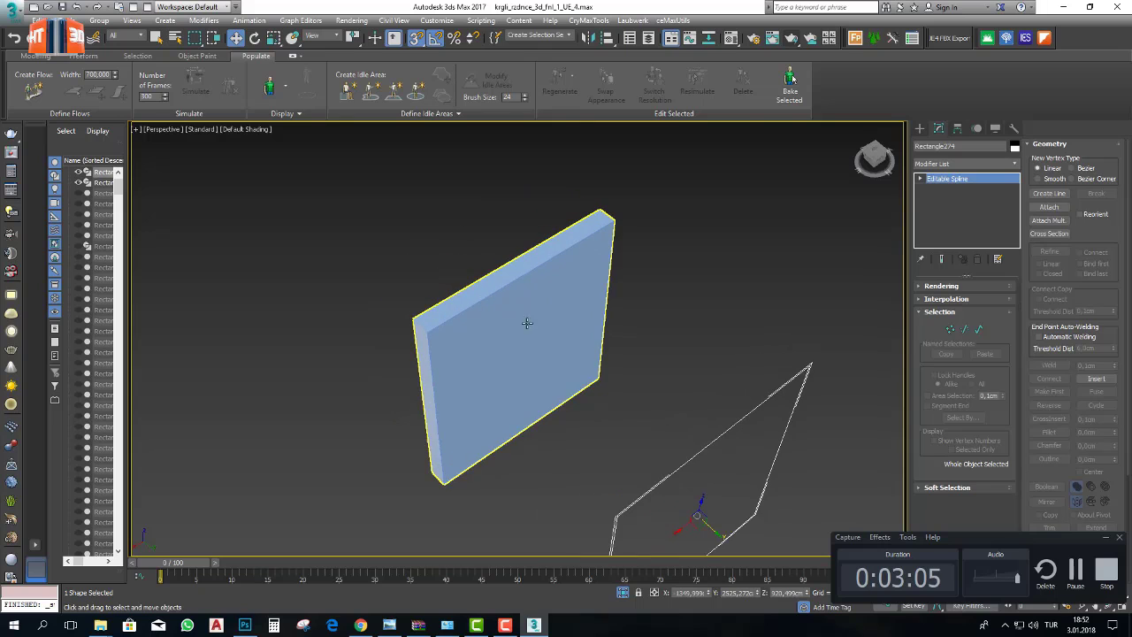
- Outline the original rectangle spline on the box's front face by 5 cm at spline level
left_click(510, 281)
middle_click_drag(510, 282, 615, 384, "alt")
scroll(610, 407, "up", 2)
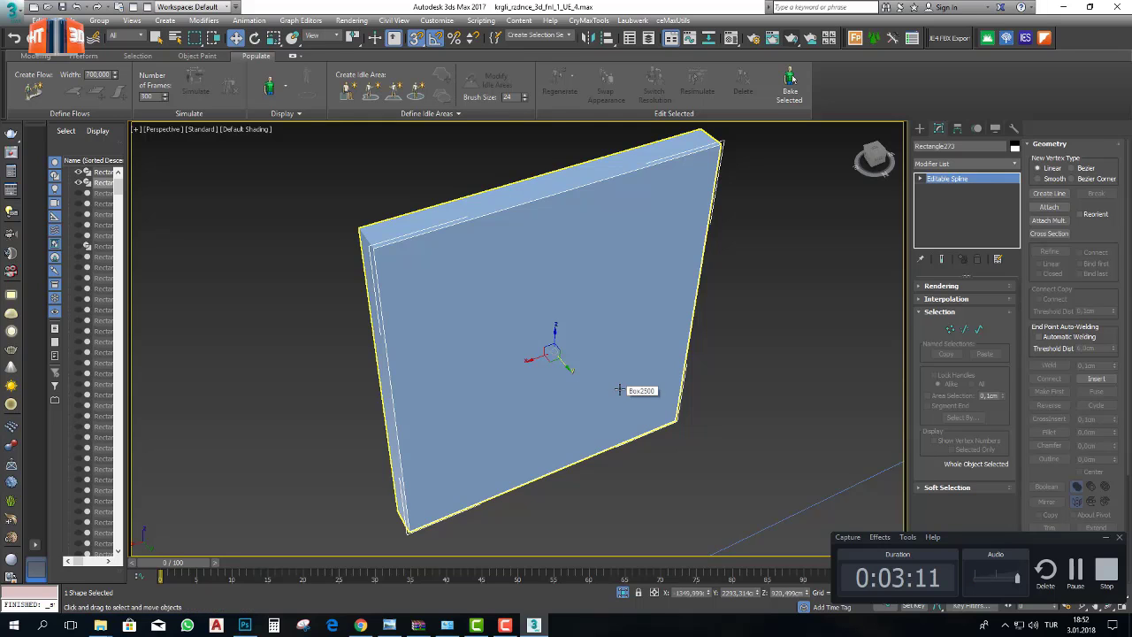
mouse_move(620, 390)
middle_mouse_down("alt")
mouse_move(610, 395)
mouse_move(620, 397)
middle_mouse_up("alt")
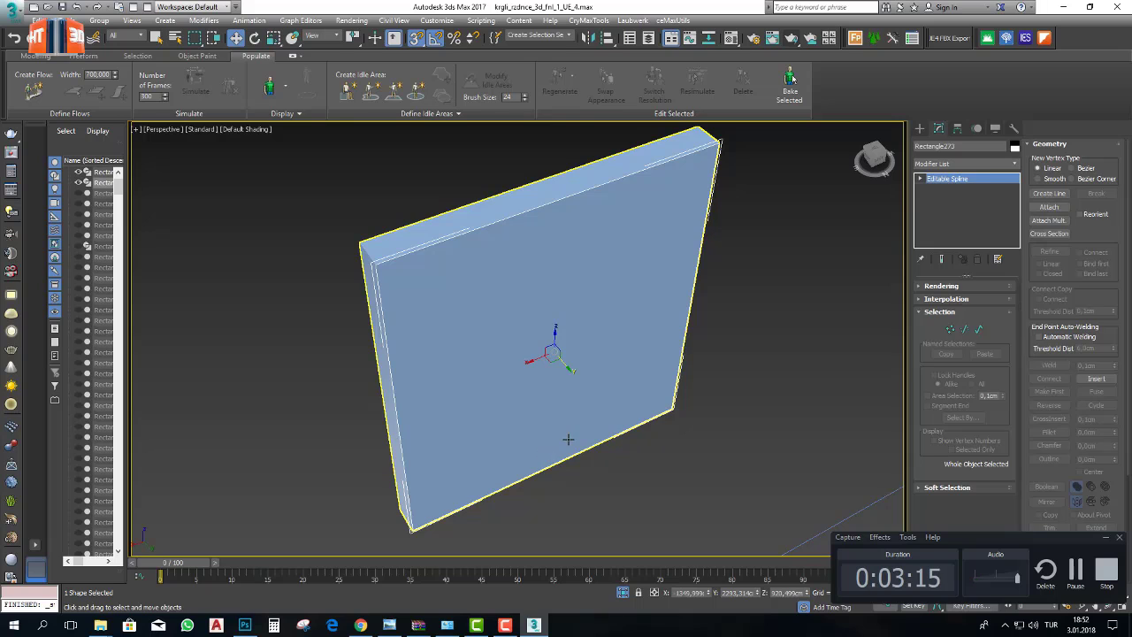
mouse_move(568, 439)
middle_mouse_down("alt")
mouse_move(578, 439)
mouse_move(569, 428)
middle_mouse_up("alt")
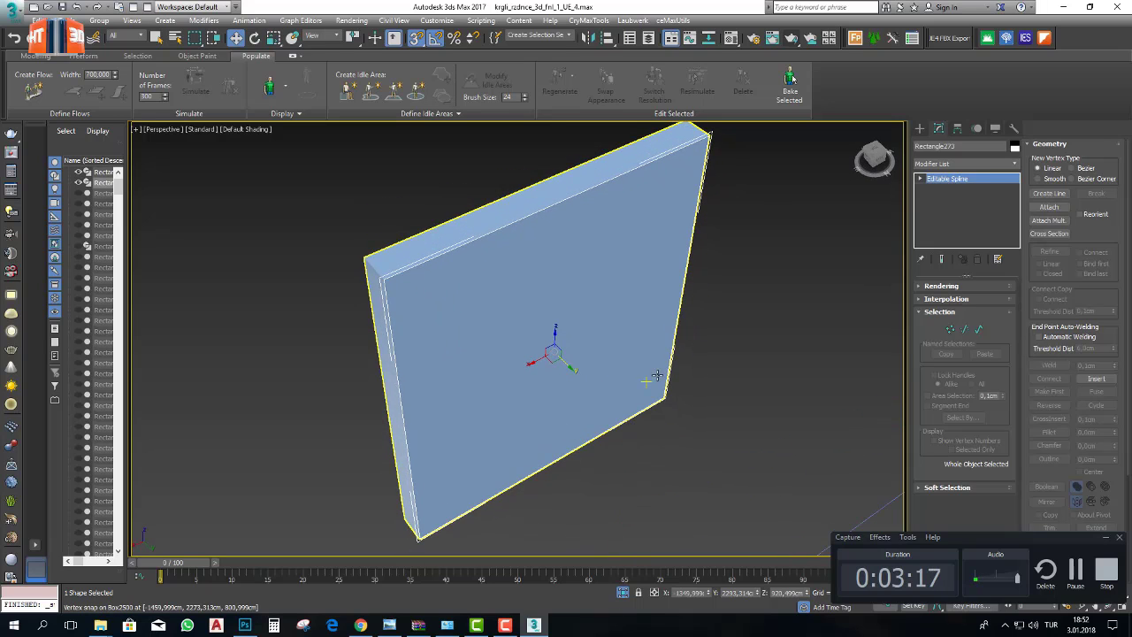
middle_click_drag(766, 357, 771, 356, "alt")
middle_click_drag(620, 337, 616, 335, "alt")
left_click(978, 330)
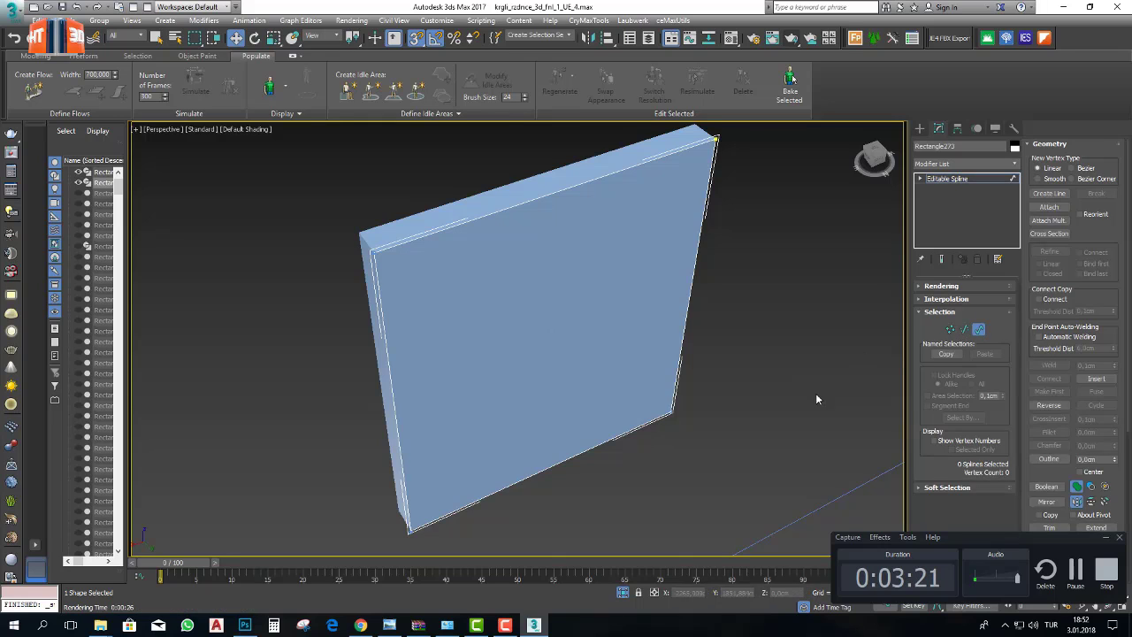
mouse_move(816, 399)
middle_mouse_down("alt")
mouse_move(798, 394)
mouse_move(807, 399)
middle_mouse_up("alt")
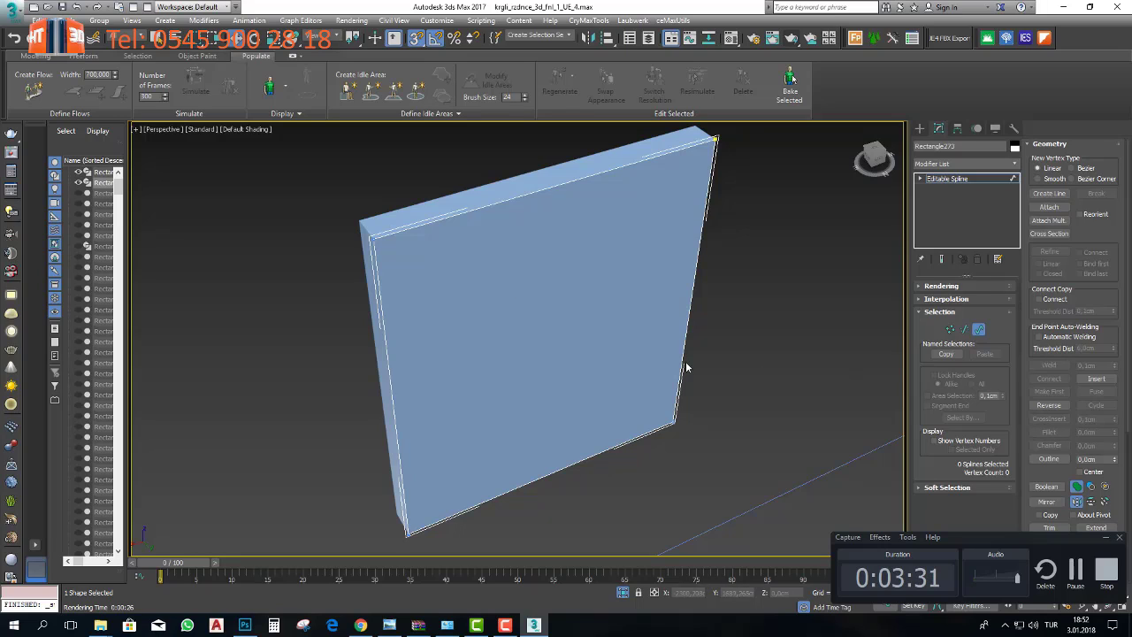
middle_click_drag(686, 367, 679, 370, "alt")
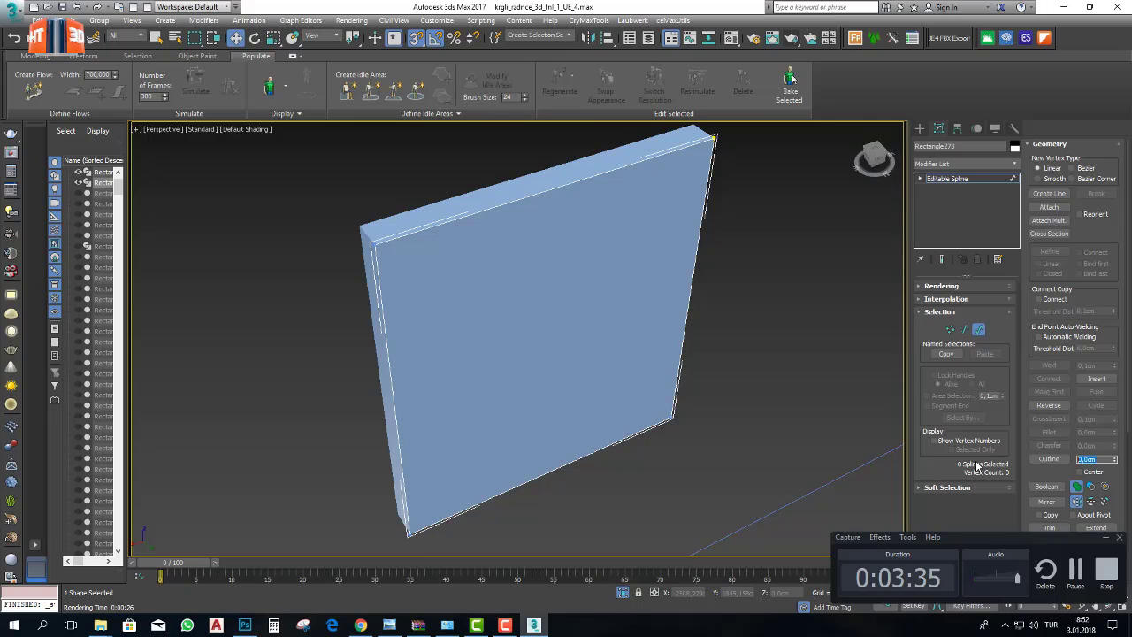
type("5")
key("Return")
middle_click_drag(711, 422, 720, 423, "alt")
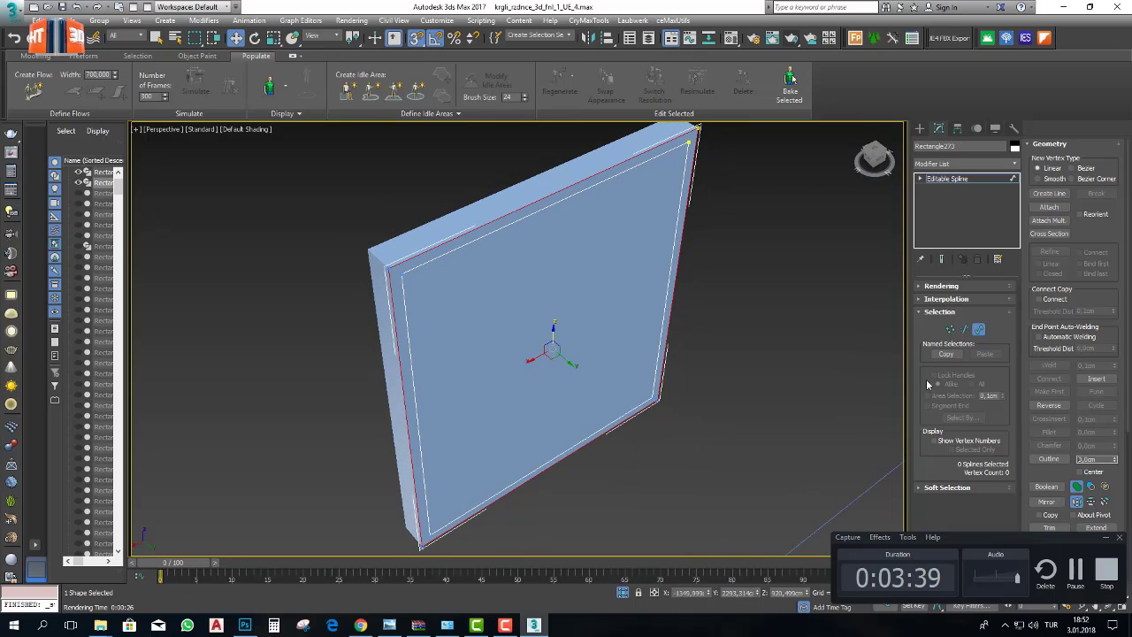
- Apply an Extrude modifier to the outlined rectangle and set its amount to 7 cm
left_click(1011, 164)
scroll(951, 425, "down", 10)
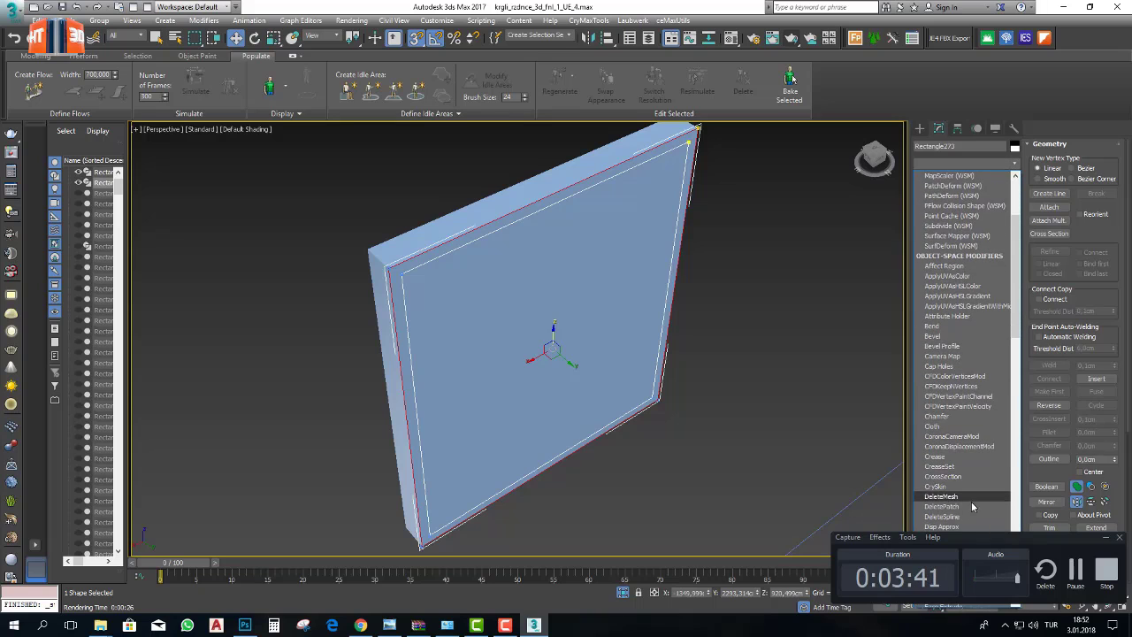
scroll(940, 498, "down", 1)
left_click(938, 506)
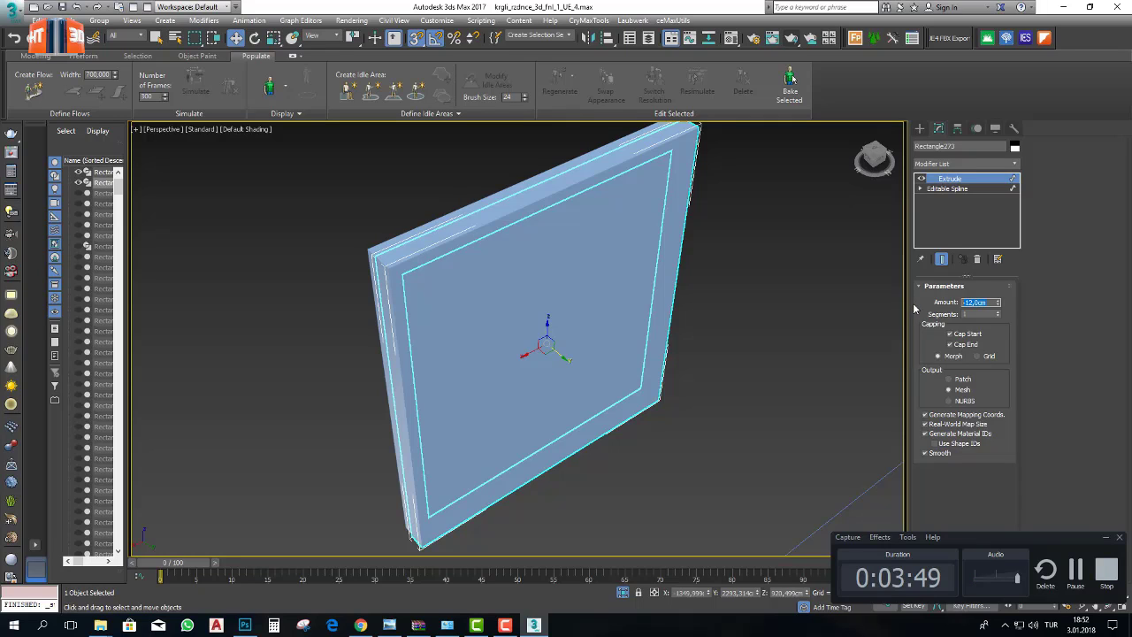
middle_click_drag(716, 339, 730, 339, "alt")
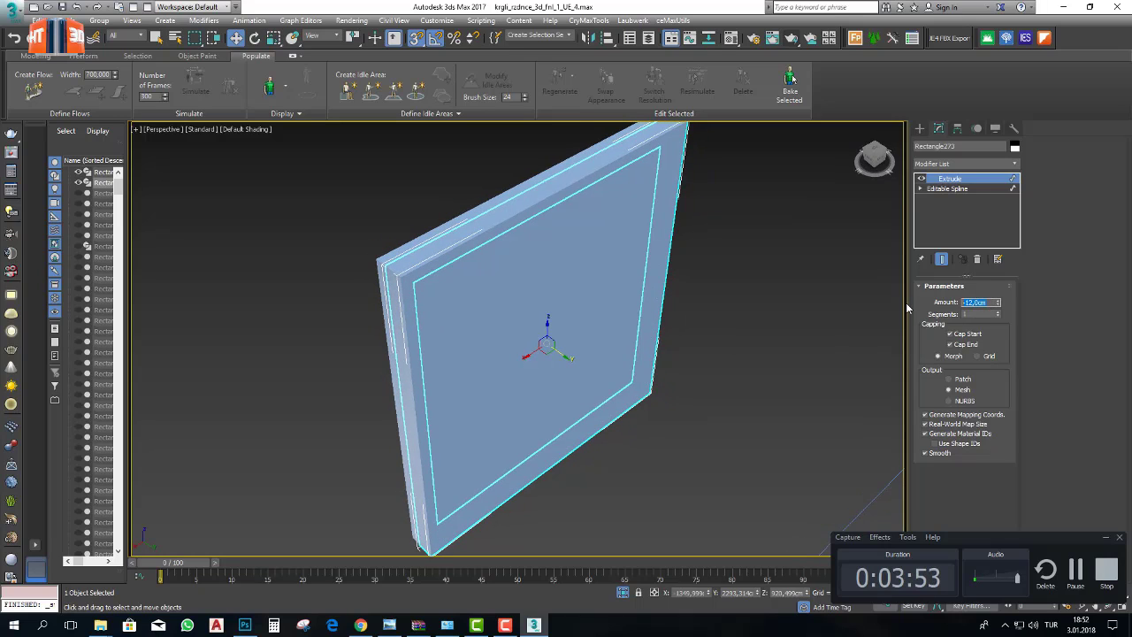
type("76")
key("Return")
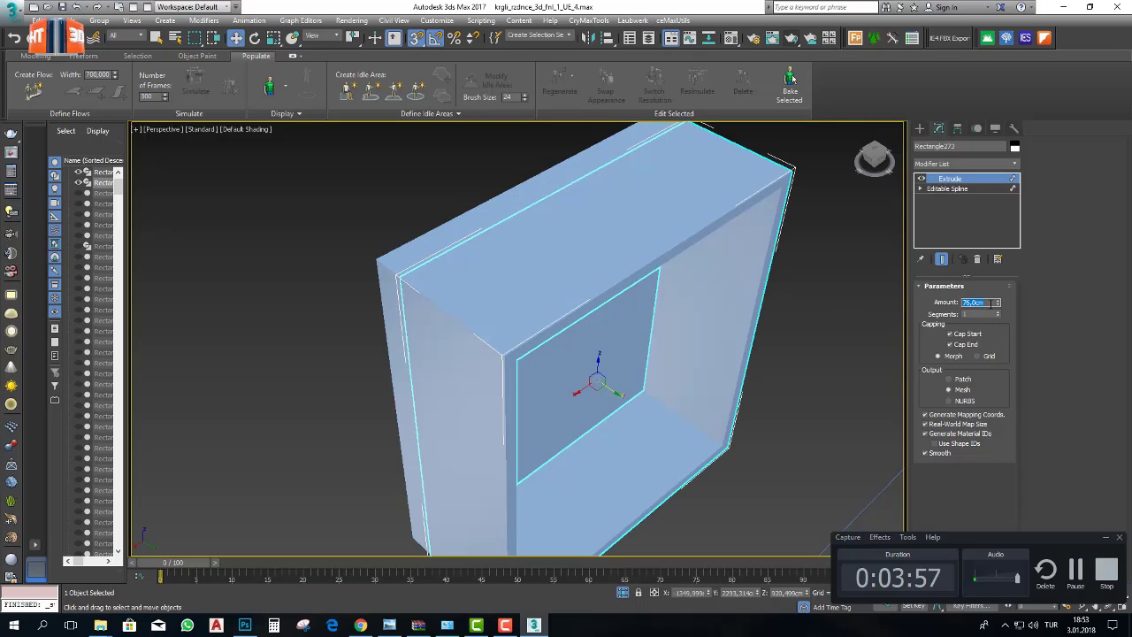
type("7")
key("Return")
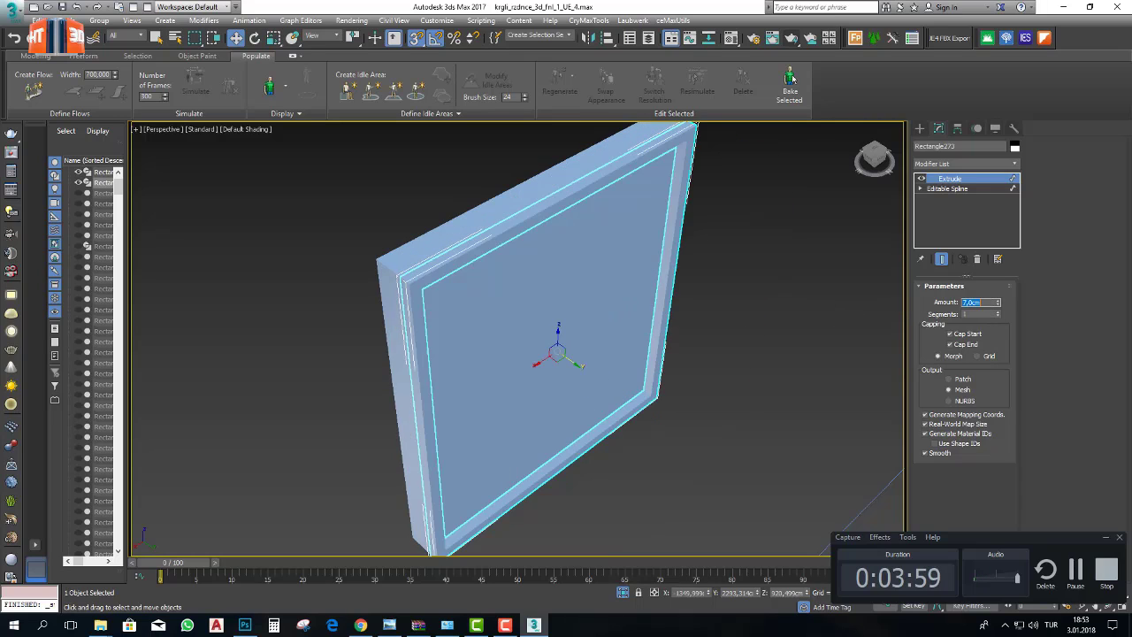
- Move the extruded frame about 45 cm along Y, clear of the box's front face
scroll(610, 336, "down", 3)
scroll(597, 341, "up", 3)
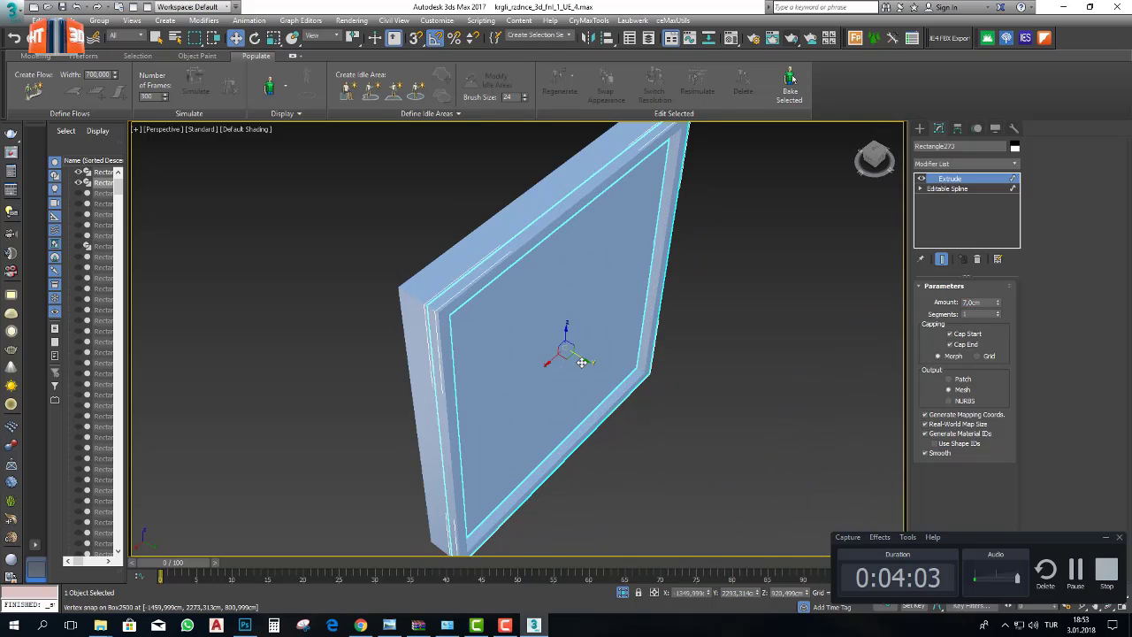
left_click_drag(581, 357, 688, 446)
middle_click_drag(688, 447, 641, 407)
scroll(450, 269, "down", 3)
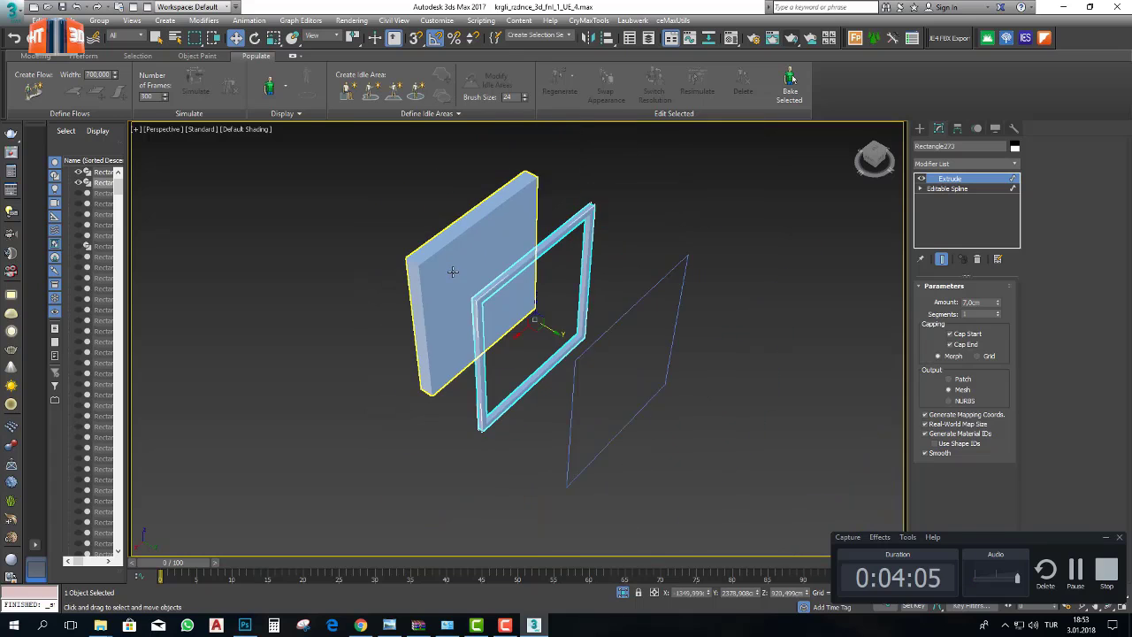
- Make one independent copy of the box and place it along Y just behind the extruded frame
middle_click_drag(460, 281, 774, 363, "alt")
scroll(535, 371, "up", 2)
scroll(606, 412, "up", 3)
left_click(920, 129)
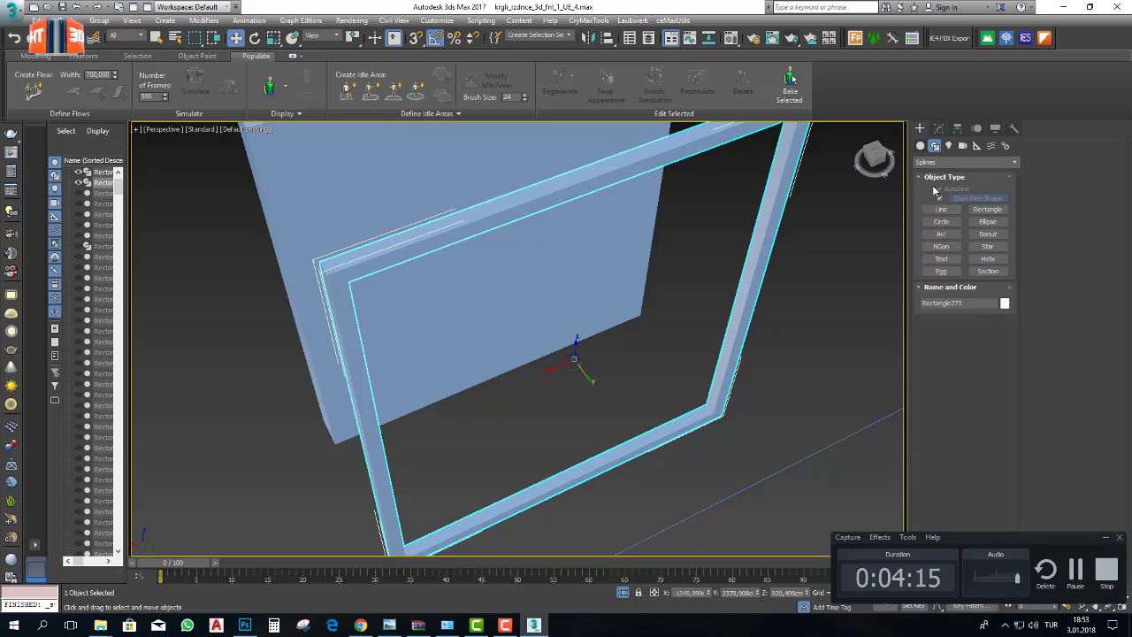
middle_click_drag(725, 306, 856, 320, "alt")
scroll(827, 281, "down", 3)
middle_click_drag(856, 319, 497, 205)
left_click(663, 271)
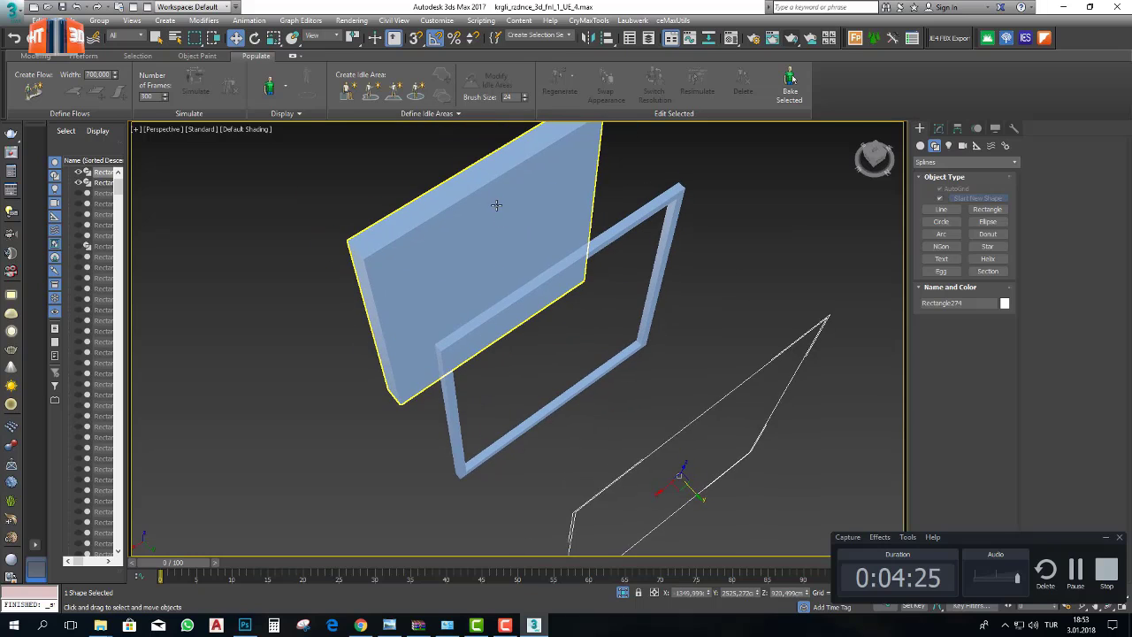
left_click(497, 206)
mouse_move(500, 279)
left_mouse_down("shift")
mouse_move(539, 336)
mouse_move(529, 327)
left_mouse_up("shift")
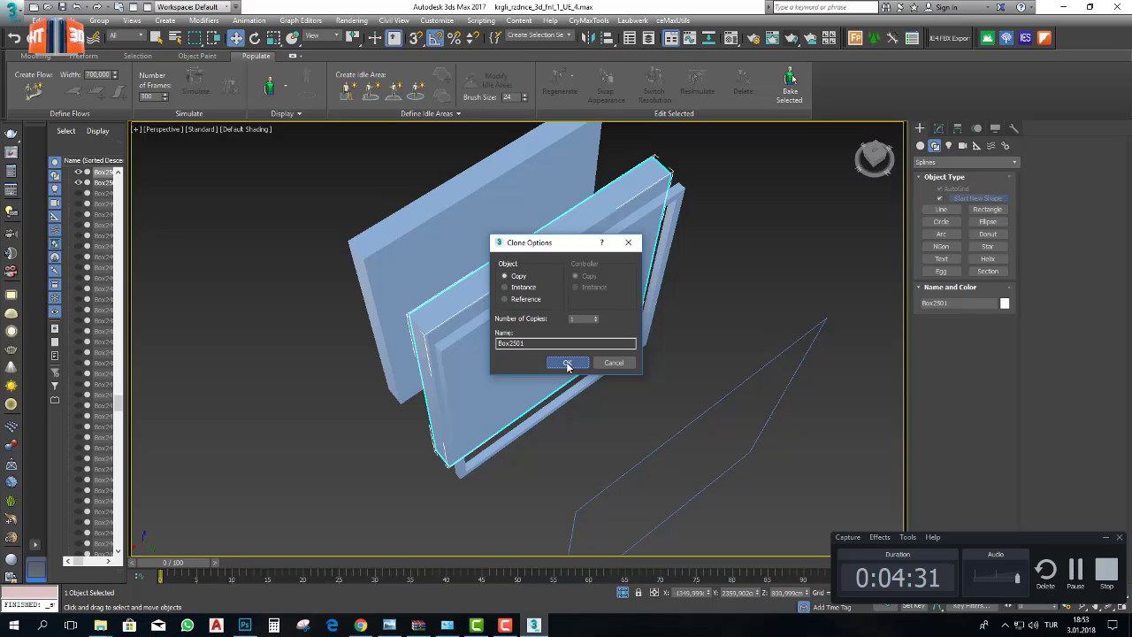
left_click(568, 364)
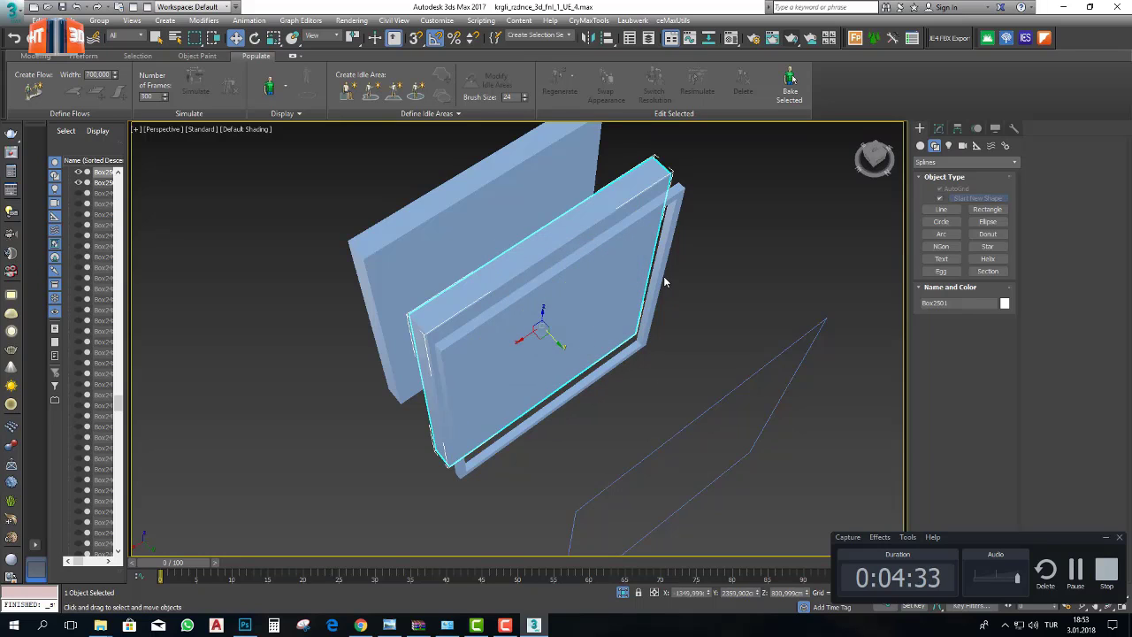
- Enable Generate Mapping Coords in the frame's Editable Spline rendering settings and return to its Extrude level
left_click(665, 280)
left_click(662, 261)
left_click(938, 129)
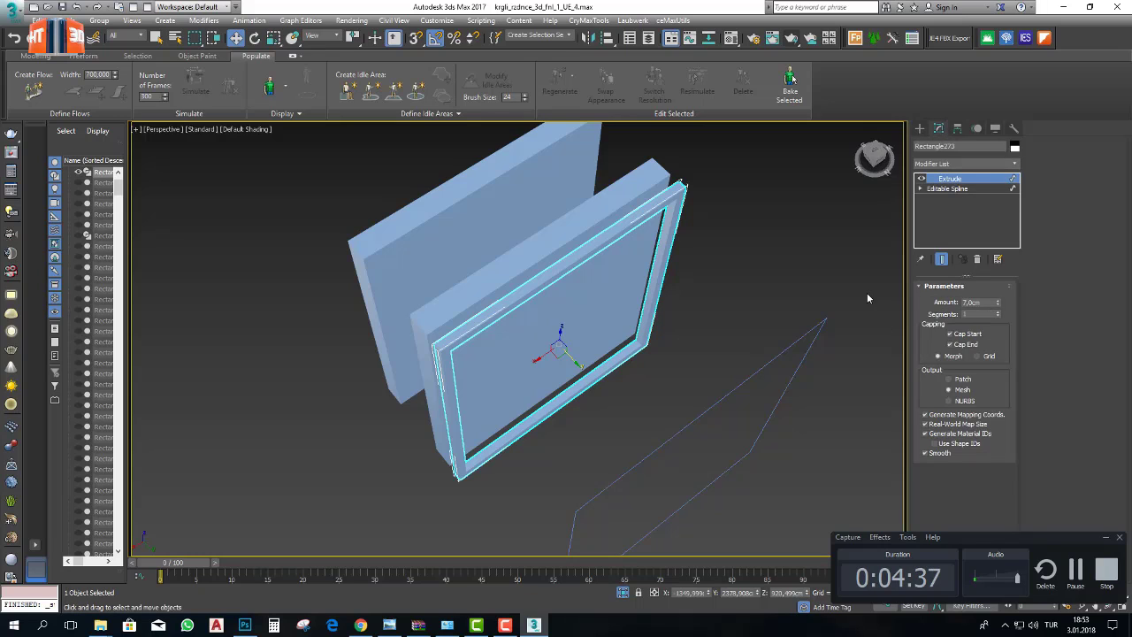
left_click(938, 189)
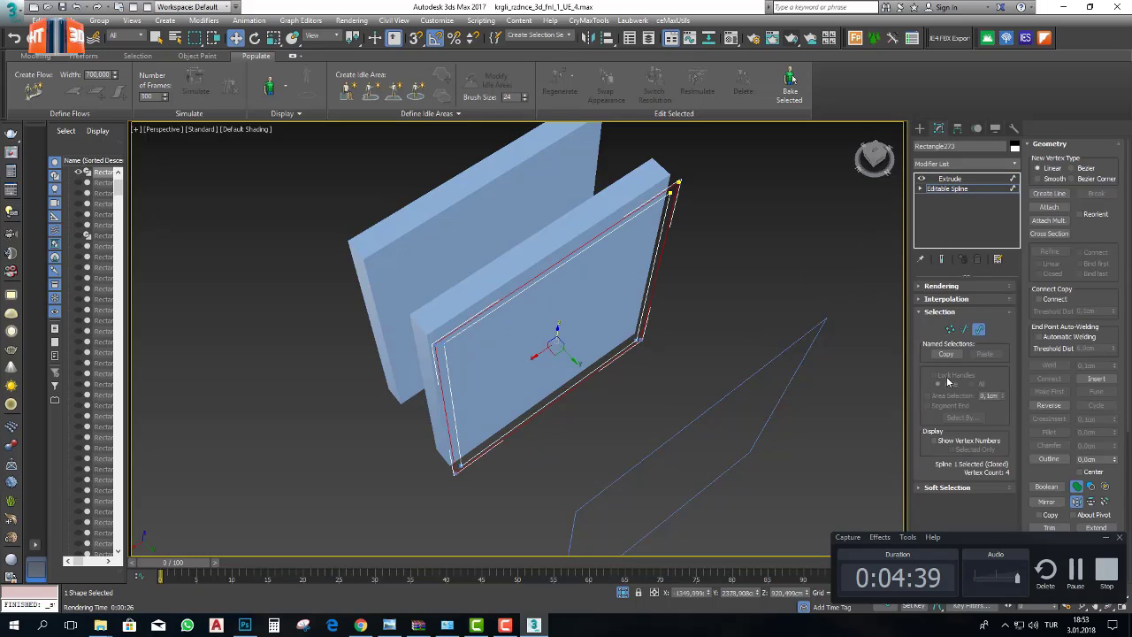
left_click(939, 286)
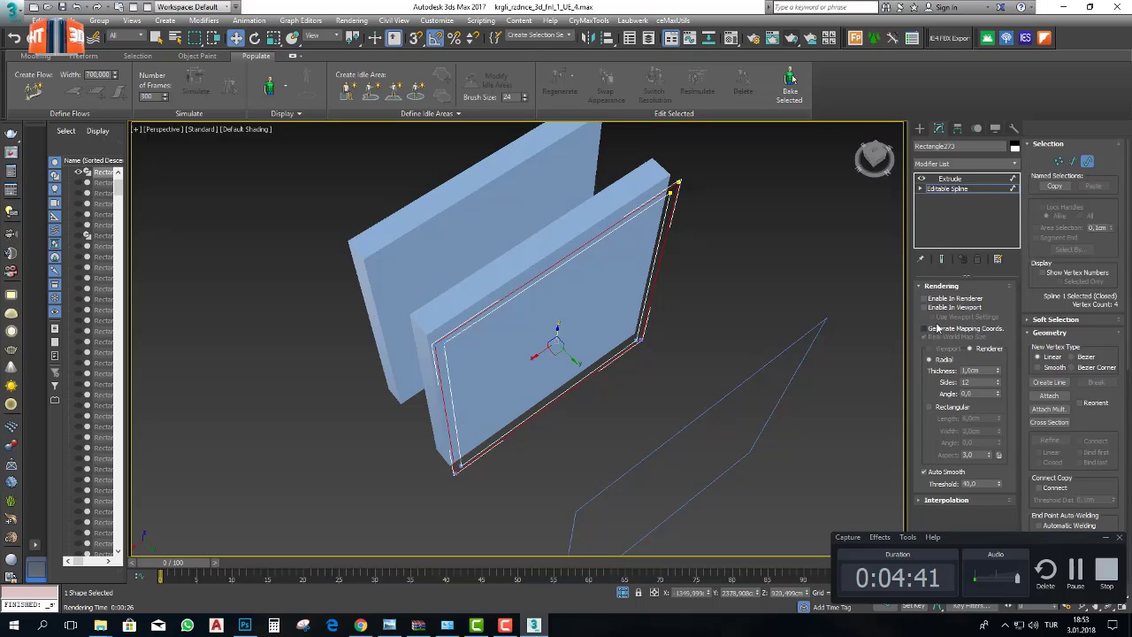
left_click(929, 330)
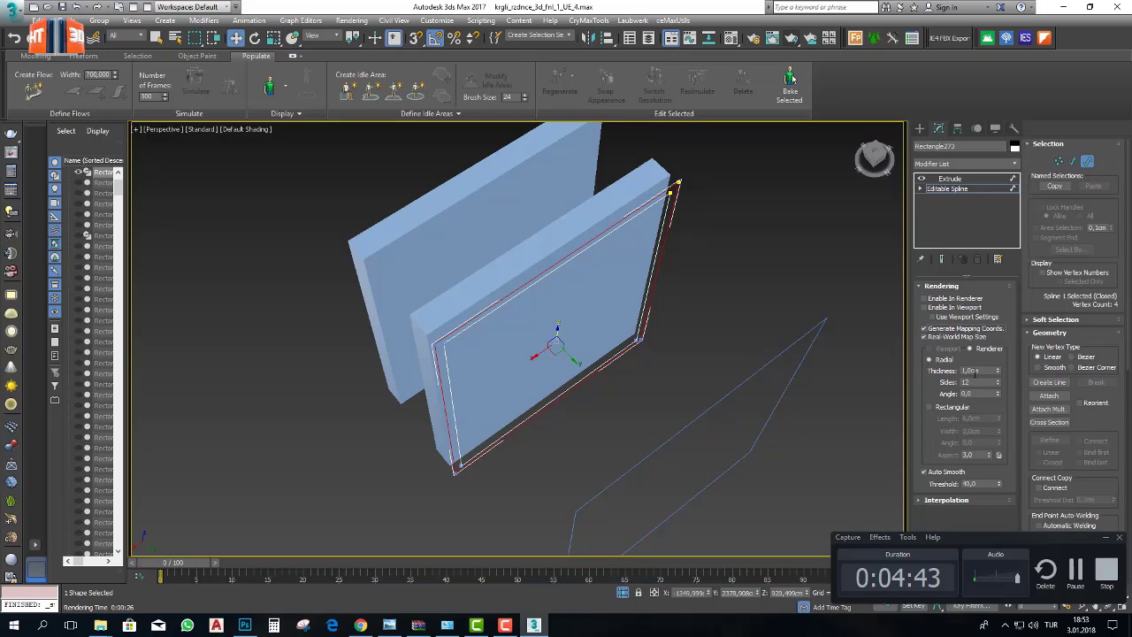
middle_click_drag(699, 327, 709, 329)
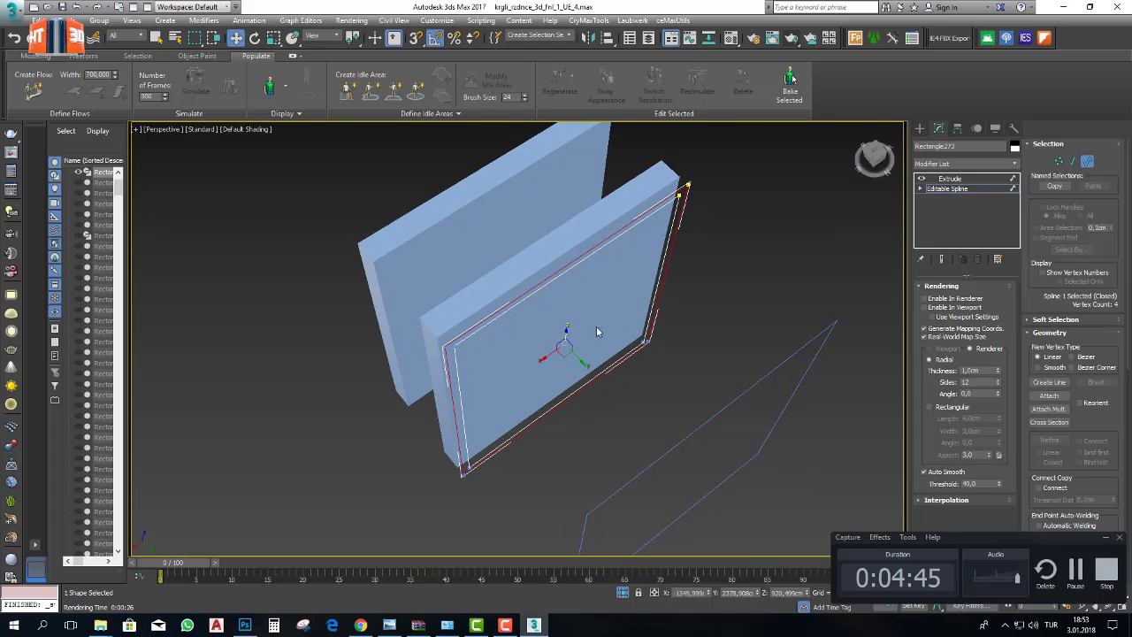
middle_click_drag(546, 324, 554, 325)
left_click(956, 182)
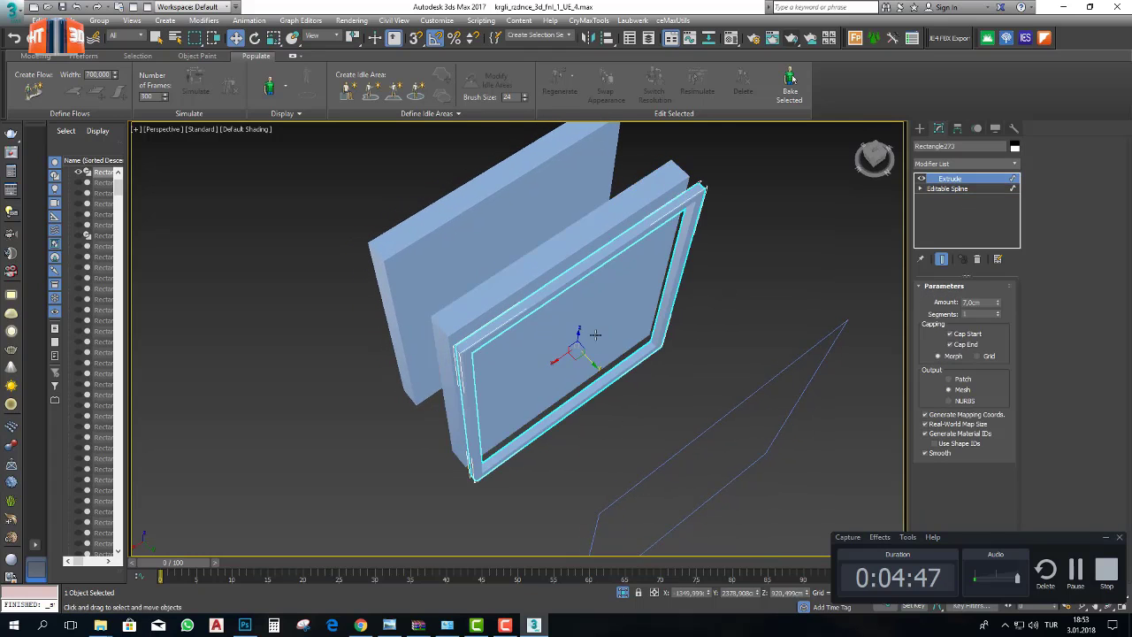
- Move the box copy about 18 cm forward along Y into the frame, and dismiss the Internet Download Manager warning
middle_click_drag(501, 294, 515, 274, "alt")
left_click(518, 283)
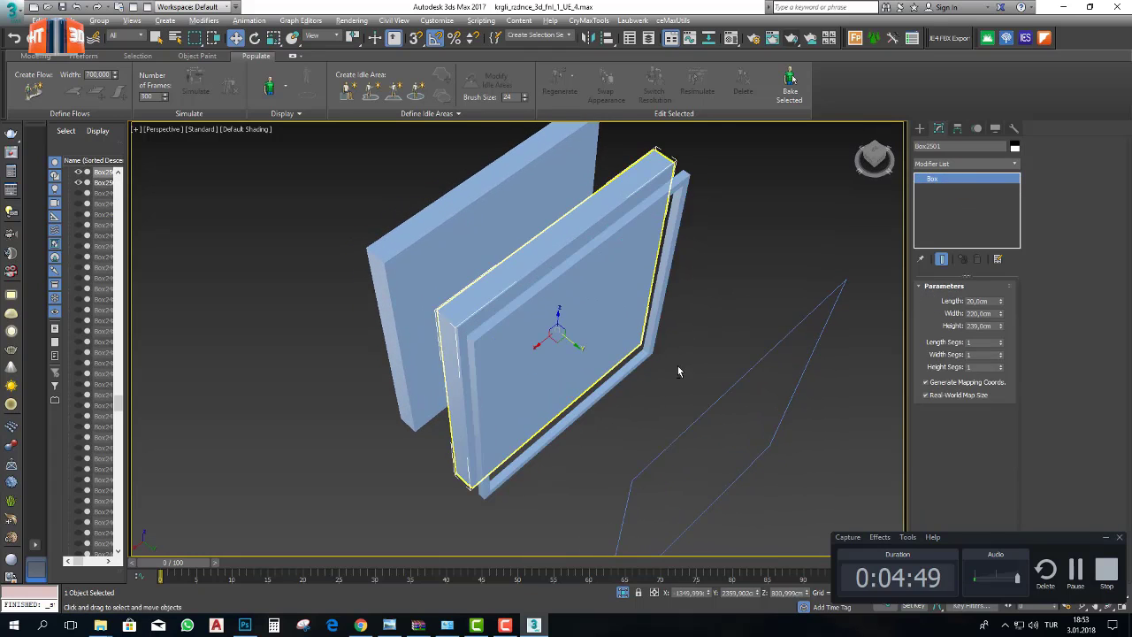
middle_click_drag(677, 365, 666, 369, "alt")
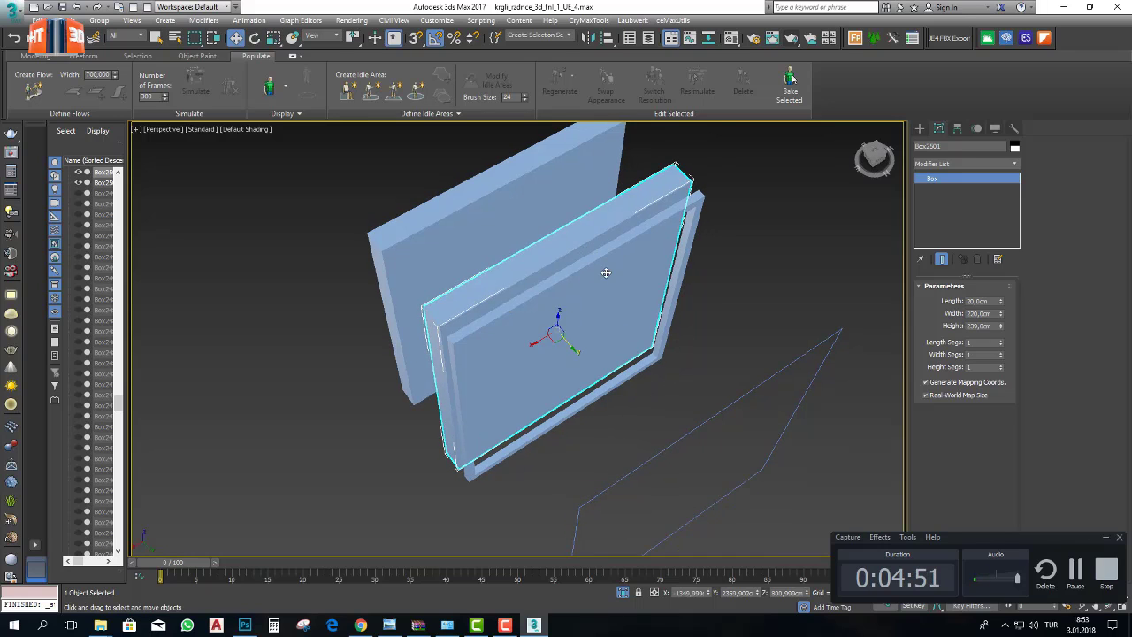
middle_click_drag(607, 265, 578, 296, "alt")
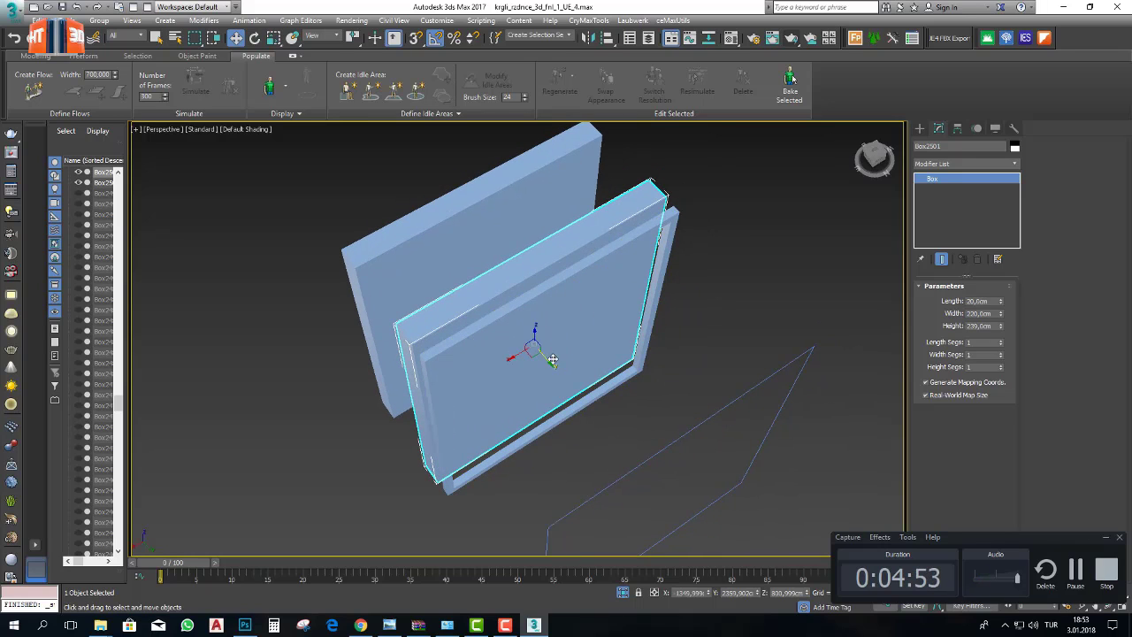
mouse_move(550, 361)
left_mouse_down()
mouse_move(557, 328)
mouse_move(566, 377)
left_mouse_up()
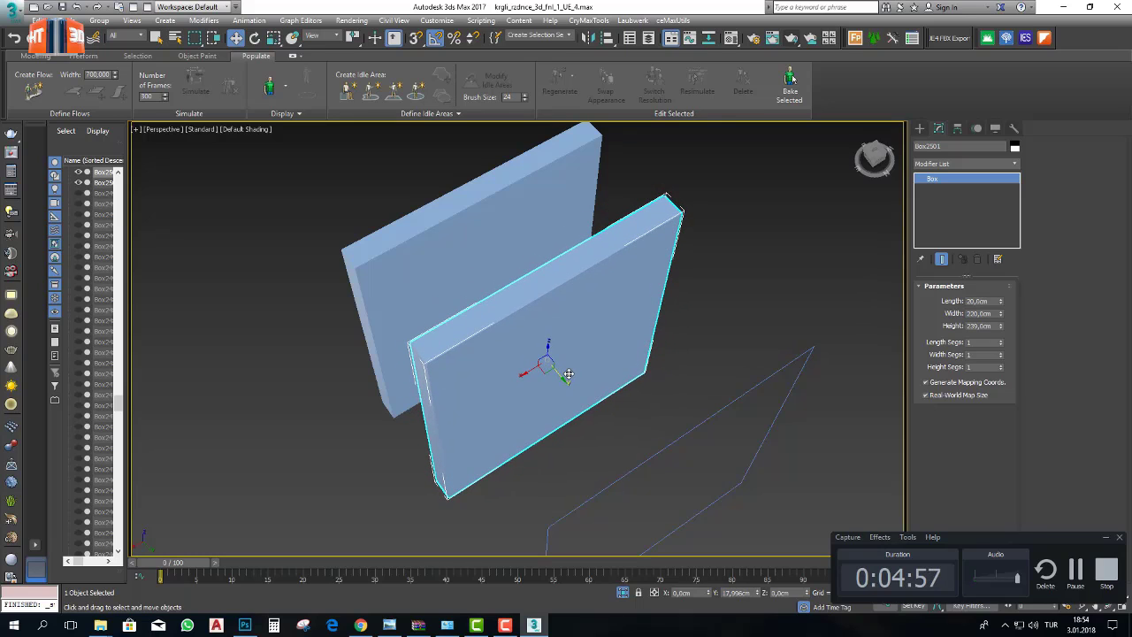
middle_click_drag(678, 380, 682, 354, "alt")
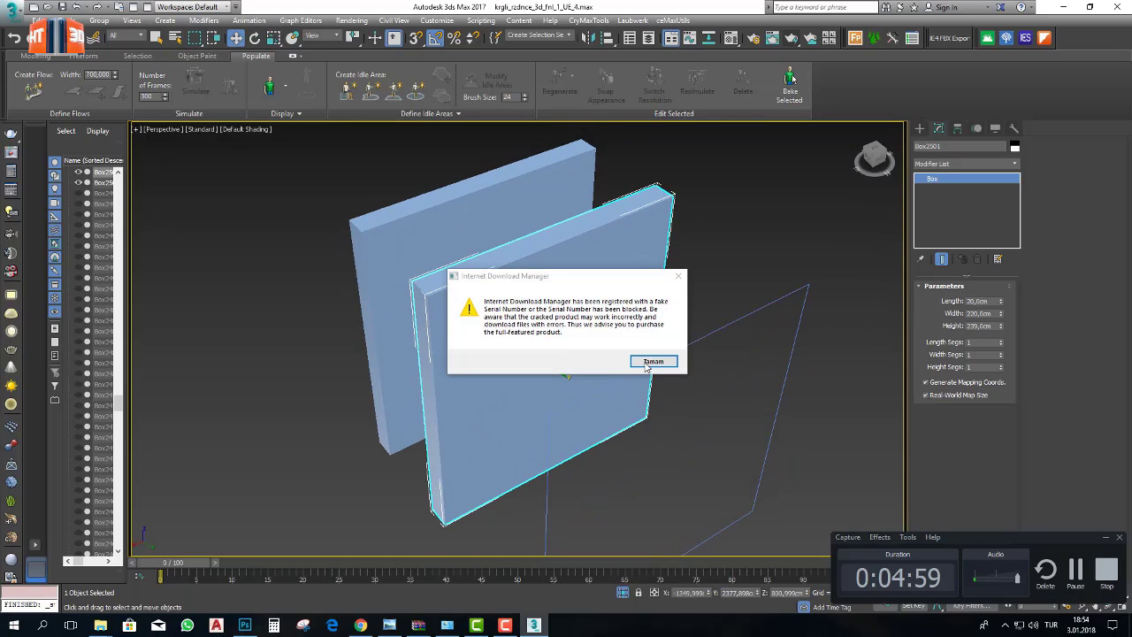
left_click(650, 361)
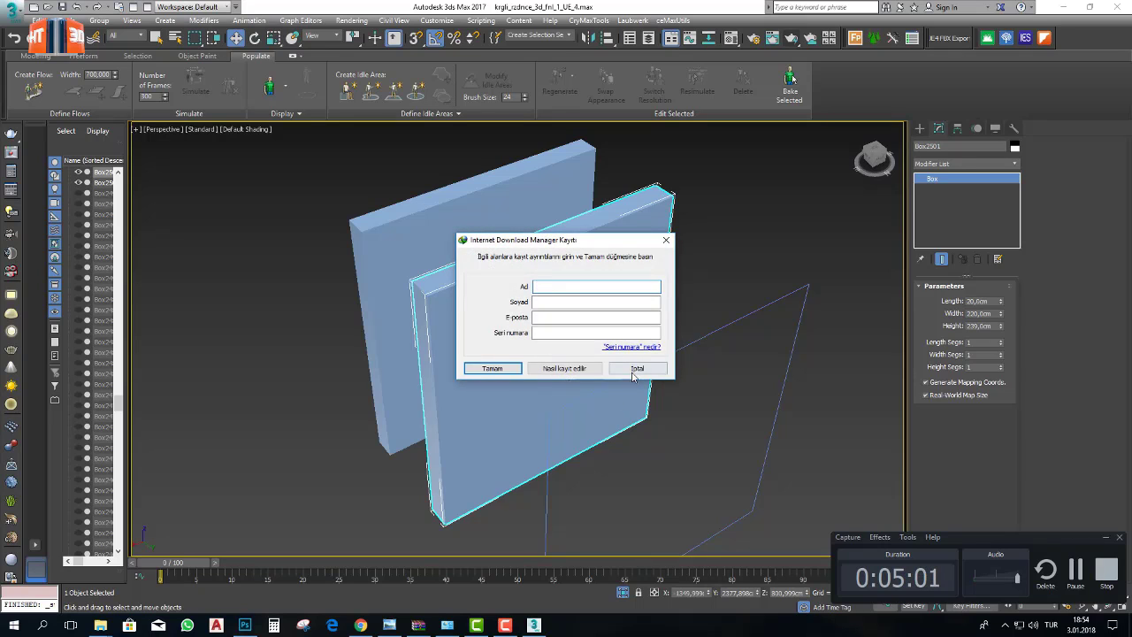
- Dismiss the Internet Download Manager registration window and set the box copy's width to 110 cm
left_click(636, 368)
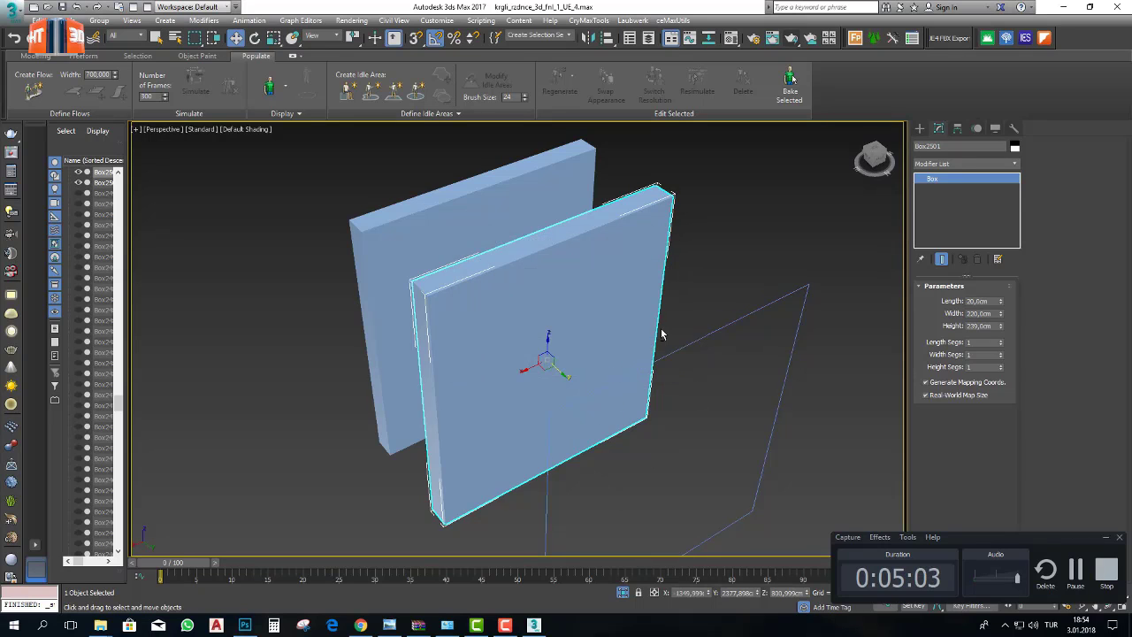
middle_click_drag(662, 336, 662, 341, "alt")
middle_click_drag(573, 385, 597, 371, "alt")
scroll(590, 375, "up", 2)
scroll(590, 375, "down", 2)
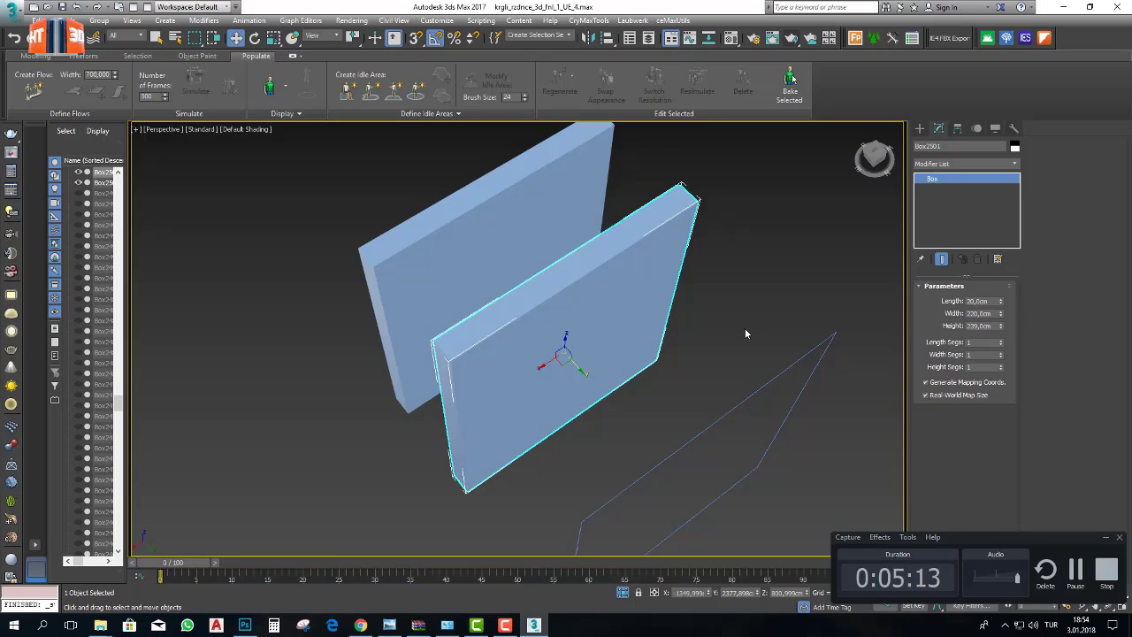
double_click(982, 313)
type("110")
key("Return")
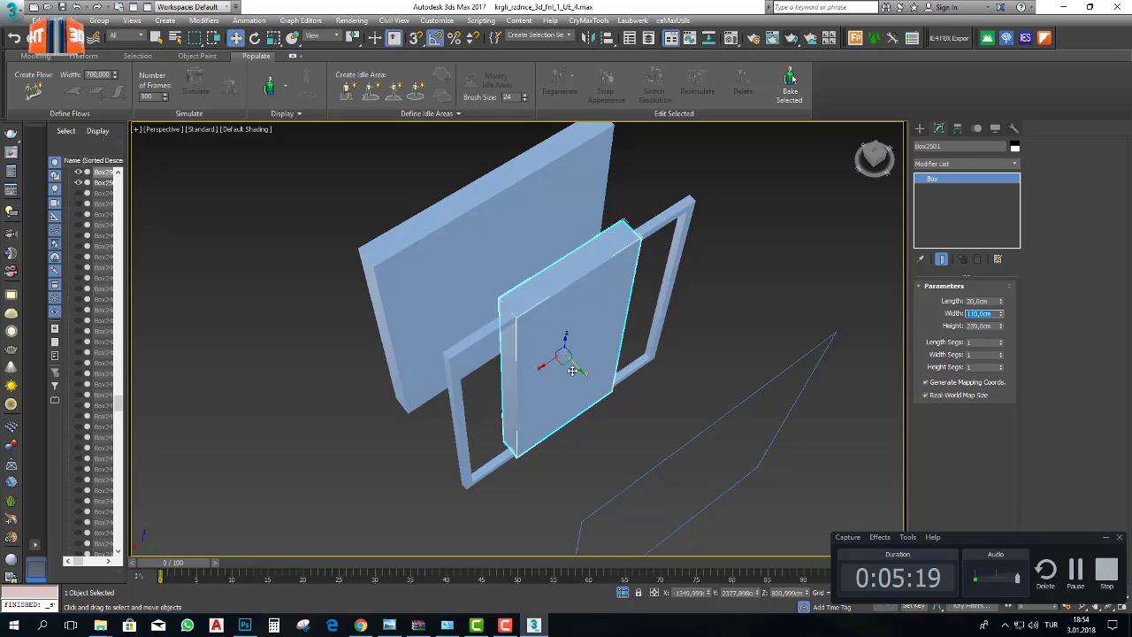
- Move the box copy about 36 cm along X towards one side of the extruded frame
middle_click_drag(572, 372, 537, 370, "alt")
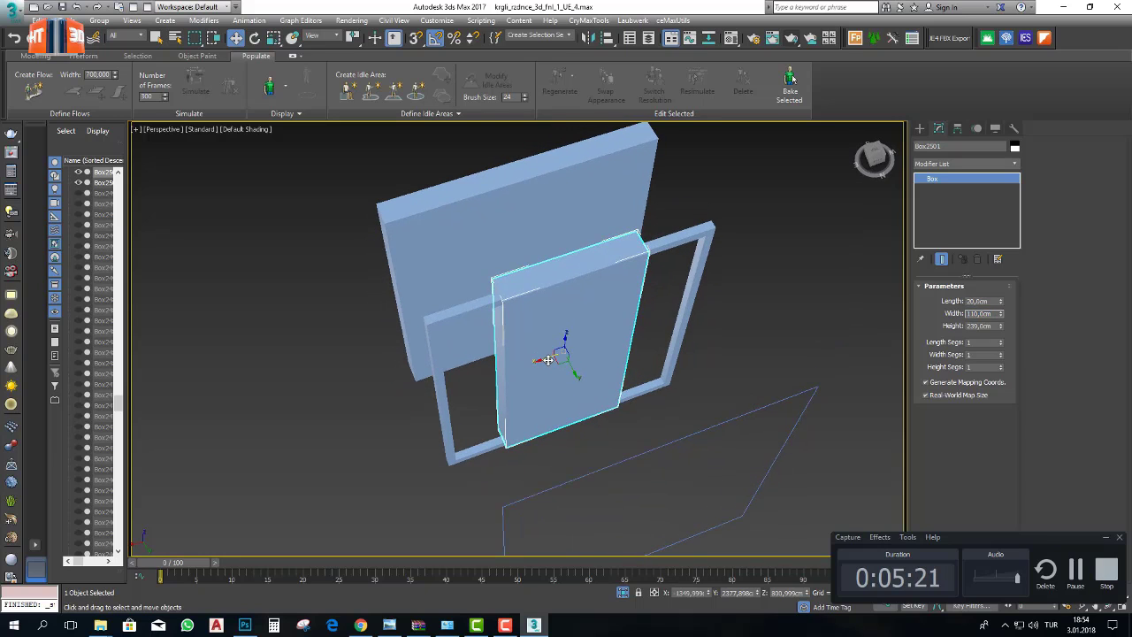
left_click_drag(549, 360, 610, 347)
middle_click_drag(609, 348, 555, 360, "alt")
left_click_drag(558, 339, 539, 339)
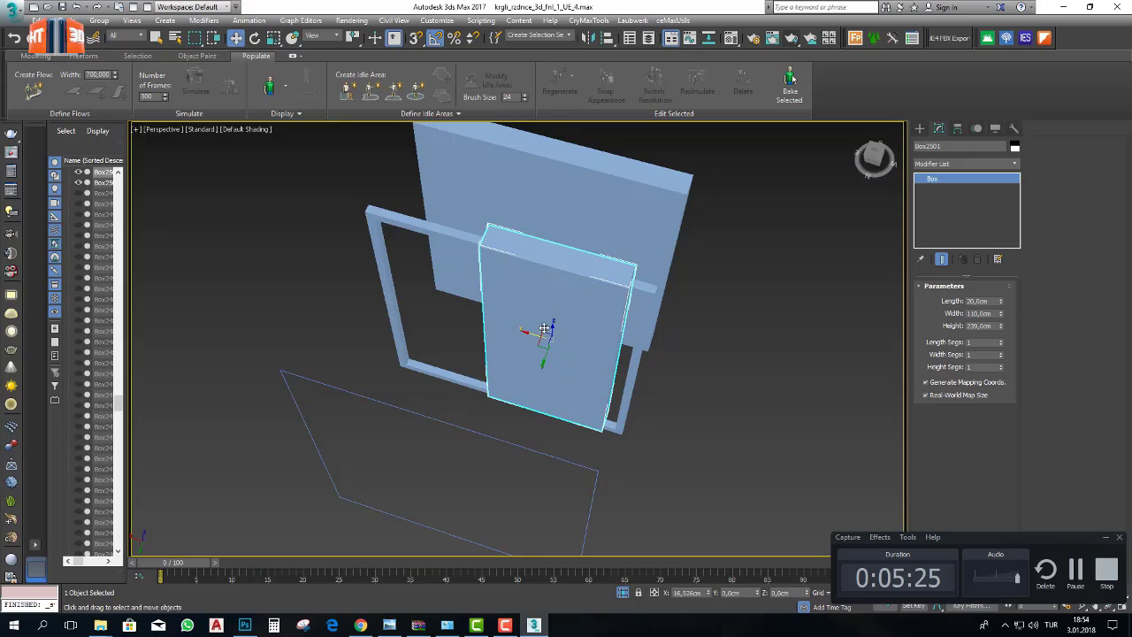
- Show edged faces in the perspective view and vertex-snap the box copy along X to the frame's inner side edge
left_click(246, 130)
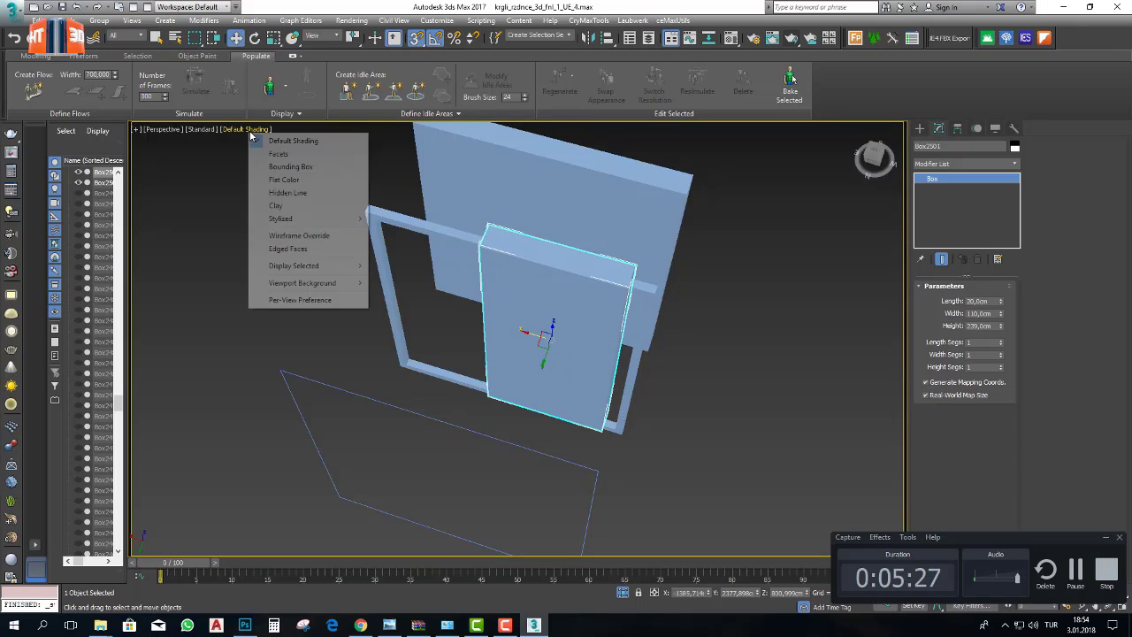
left_click(288, 249)
mouse_move(574, 354)
middle_mouse_down("alt")
mouse_move(655, 377)
mouse_move(605, 369)
middle_mouse_up("alt")
scroll(605, 369, "up", 10)
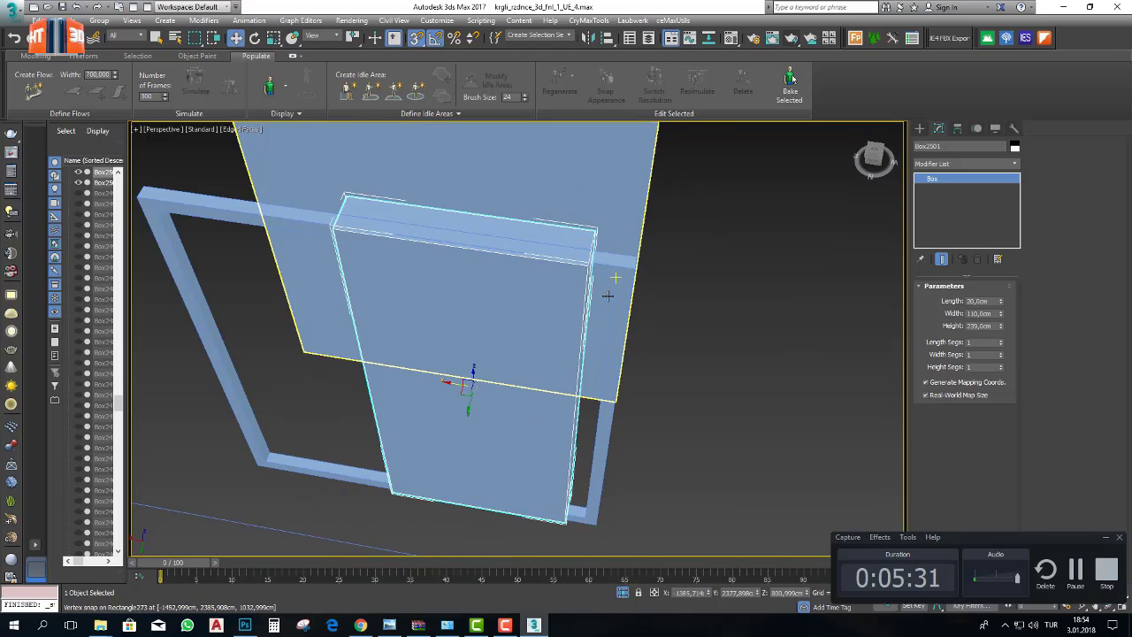
middle_click_drag(588, 313, 561, 247, "alt")
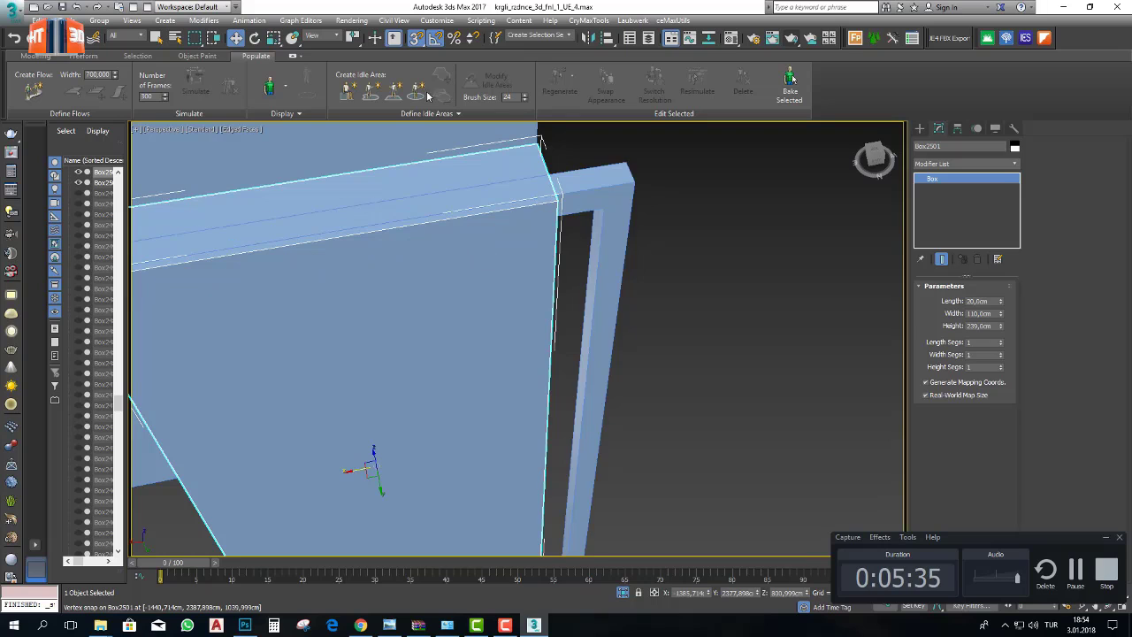
left_click_drag(552, 204, 594, 212)
scroll(589, 215, "down", 5)
middle_click_drag(591, 252, 615, 256, "alt")
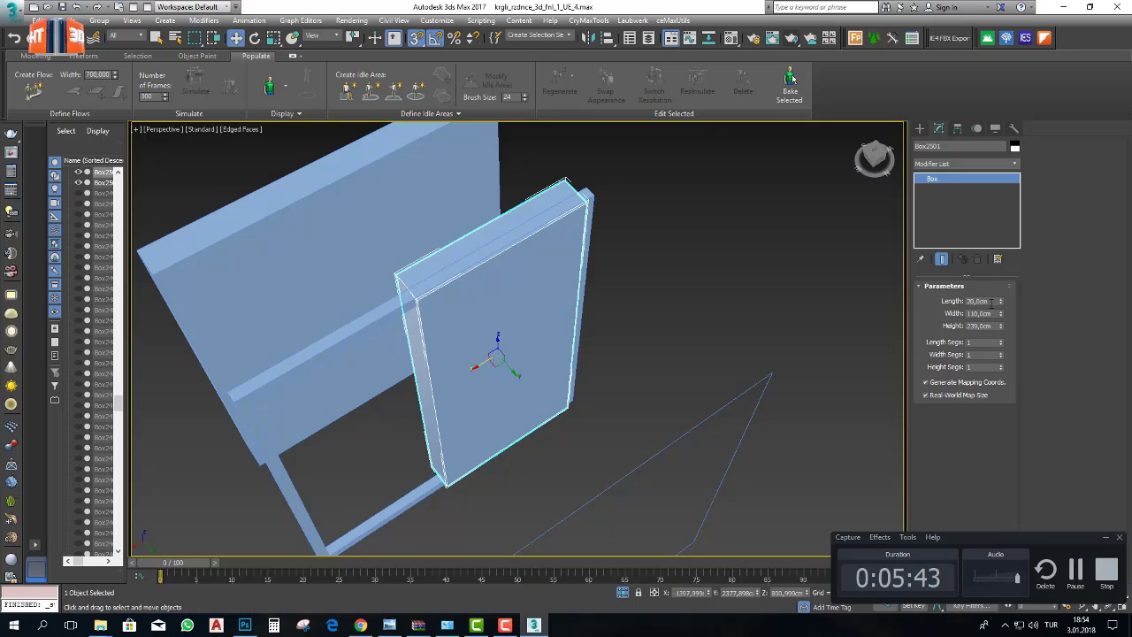
- Set the box copy's length to 6 cm
left_click_drag(991, 302, 941, 305)
type("6")
key("Return")
- Vertex-snap the box copy about 4 cm along Y so its back face is flush with the frame's back face
scroll(509, 325, "up", 5)
mouse_move(516, 332)
middle_mouse_down("alt")
mouse_move(513, 355)
mouse_move(531, 347)
middle_mouse_up("alt")
scroll(515, 357, "down", 3)
middle_click_drag(543, 217, 566, 186)
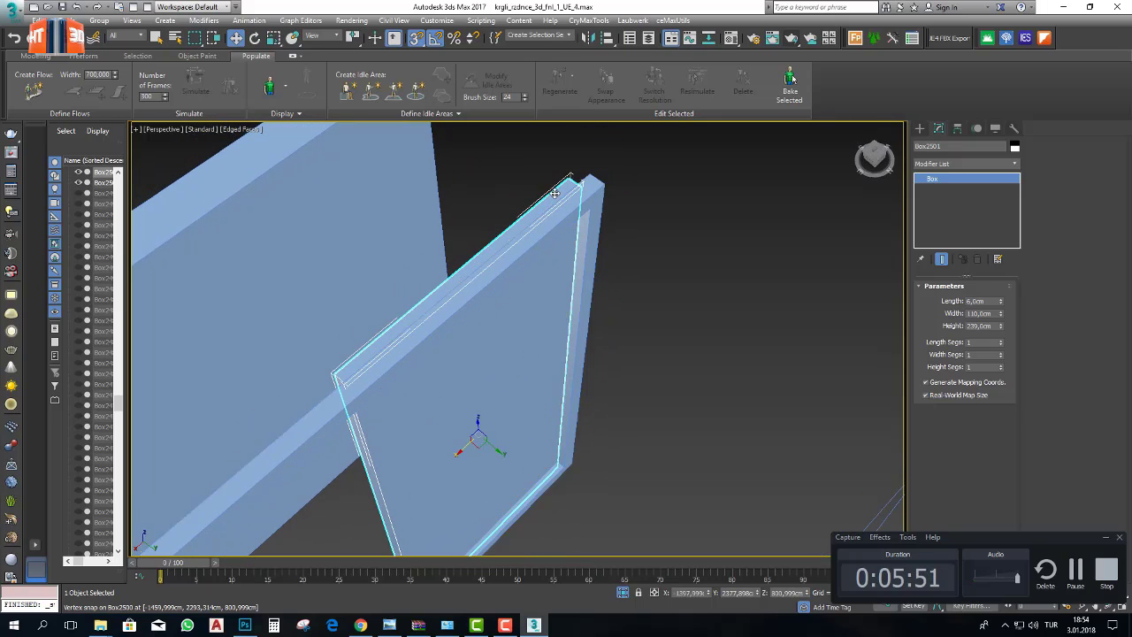
left_click(571, 183)
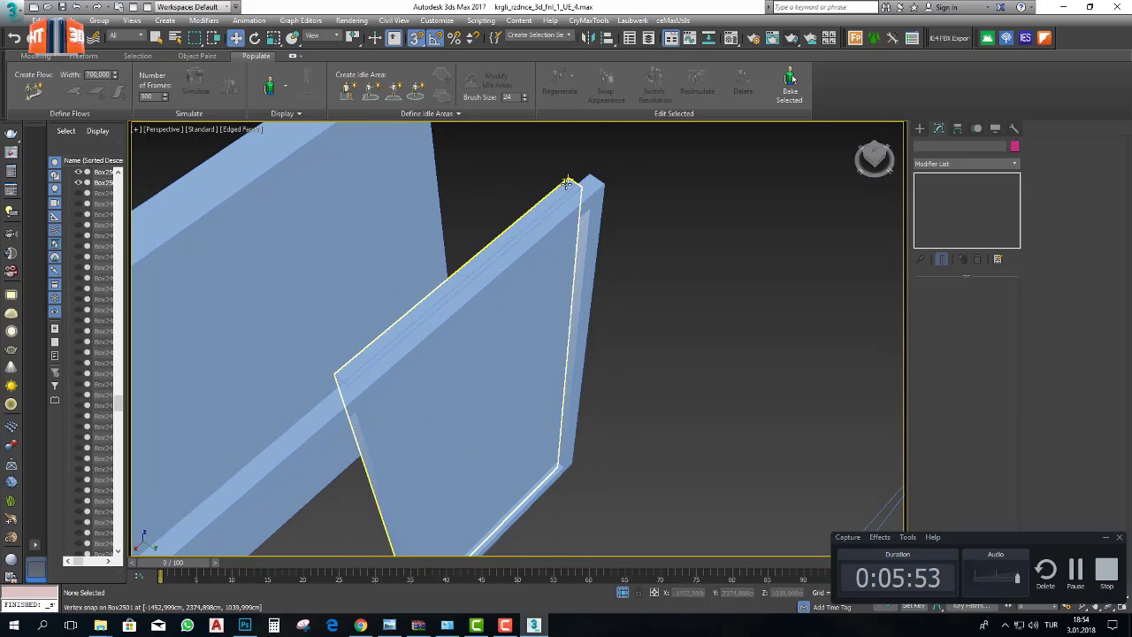
left_click(568, 182)
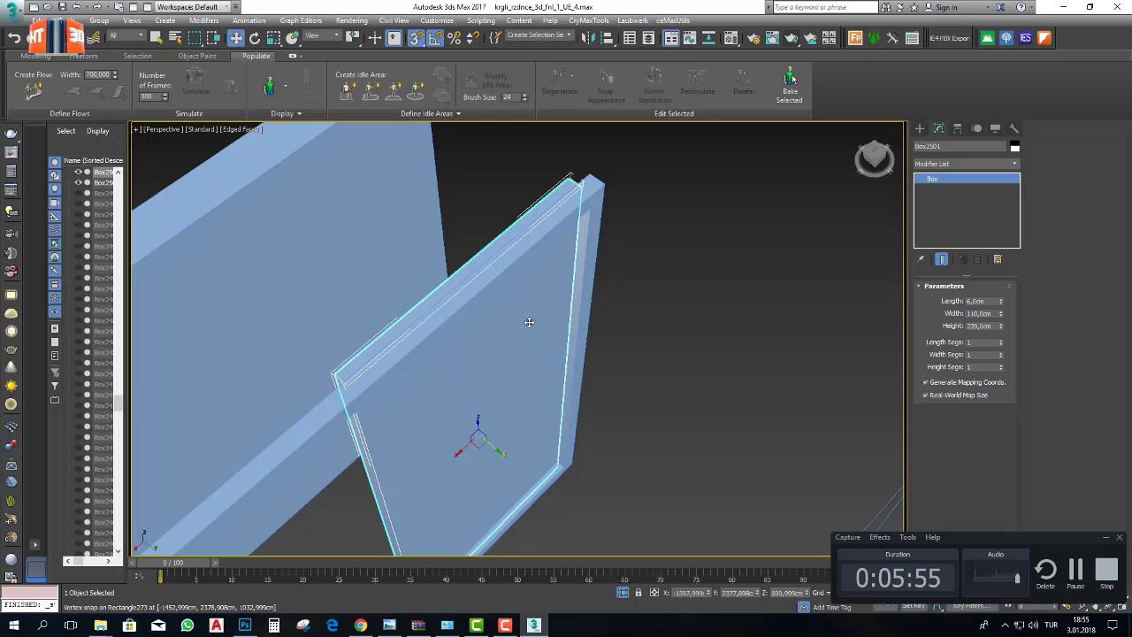
left_click_drag(568, 183, 584, 192)
middle_click_drag(584, 191, 591, 282, "alt")
- Convert the box copy to an Editable Poly and snap its four upper vertices down to the frame's inner top edge
right_click(945, 180)
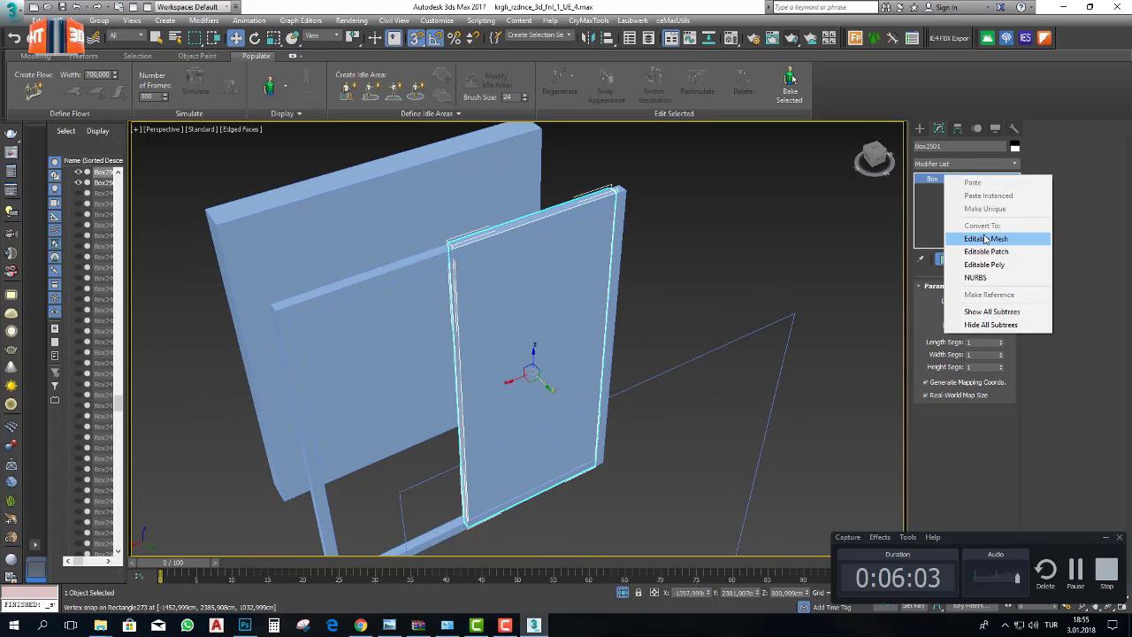
left_click(969, 251)
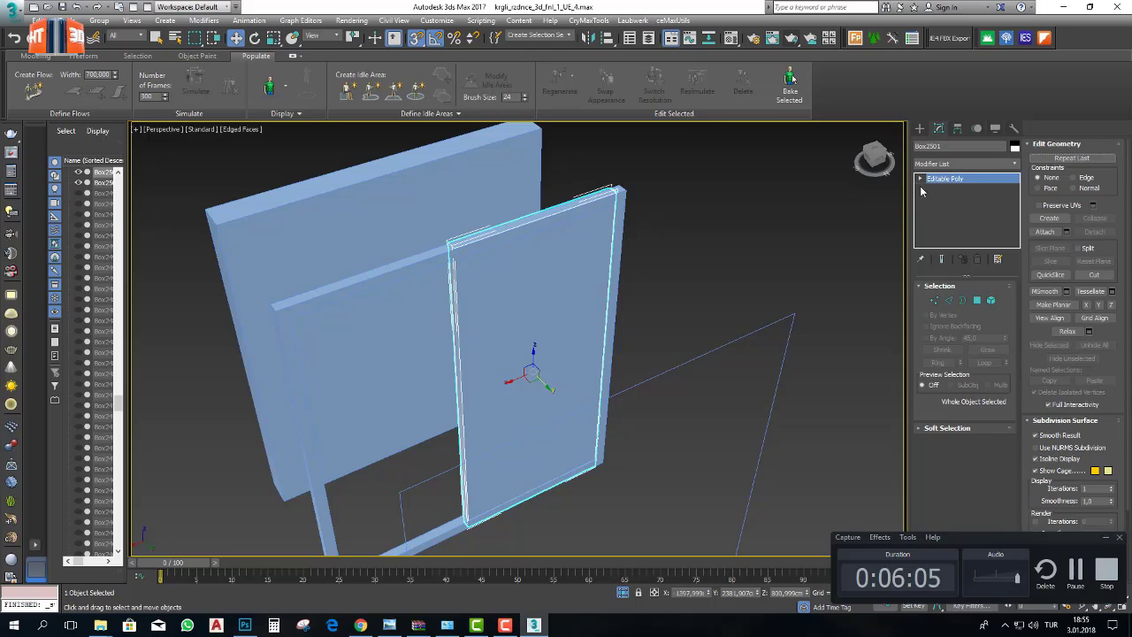
left_click(934, 300)
left_click_drag(682, 273, 432, 157)
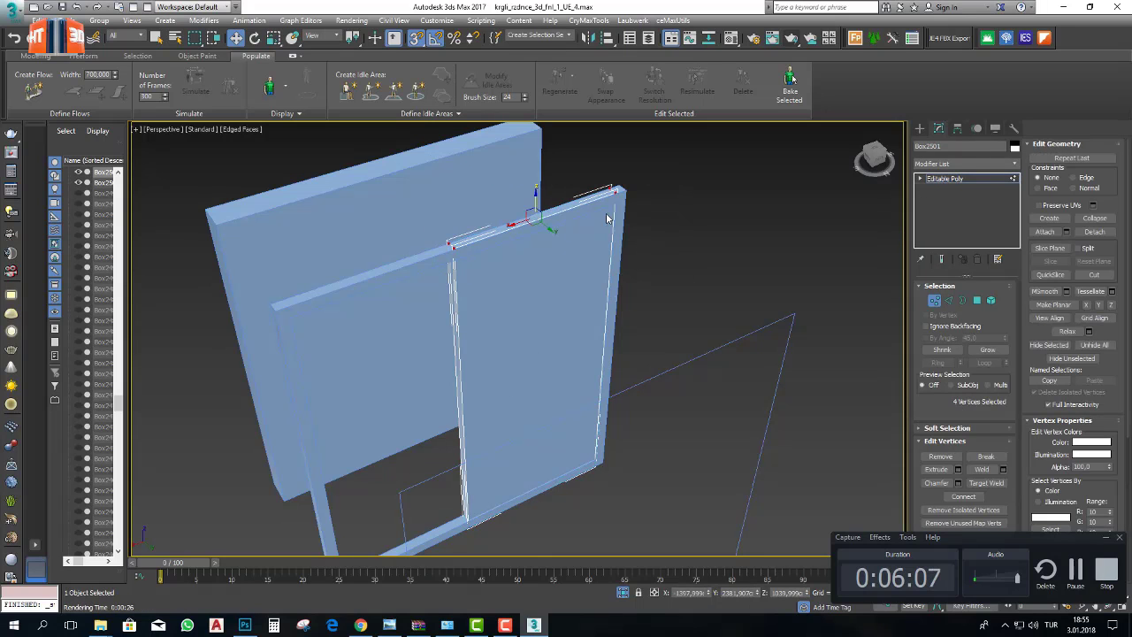
left_click_drag(614, 204, 615, 204)
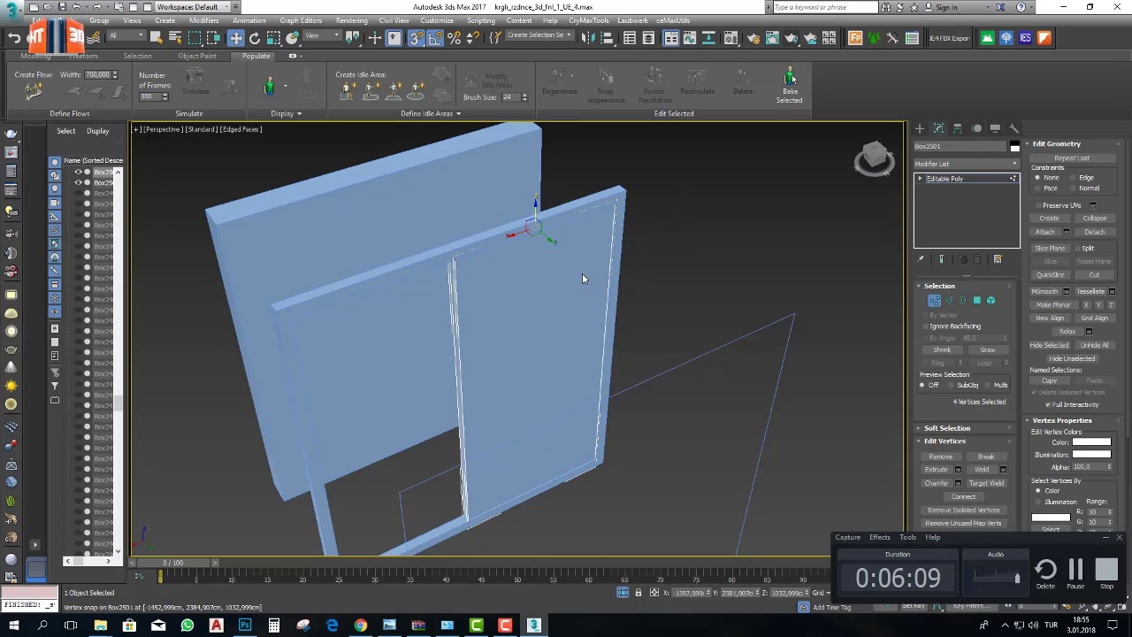
middle_click_drag(582, 274, 620, 179, "alt")
scroll(605, 230, "down", 4)
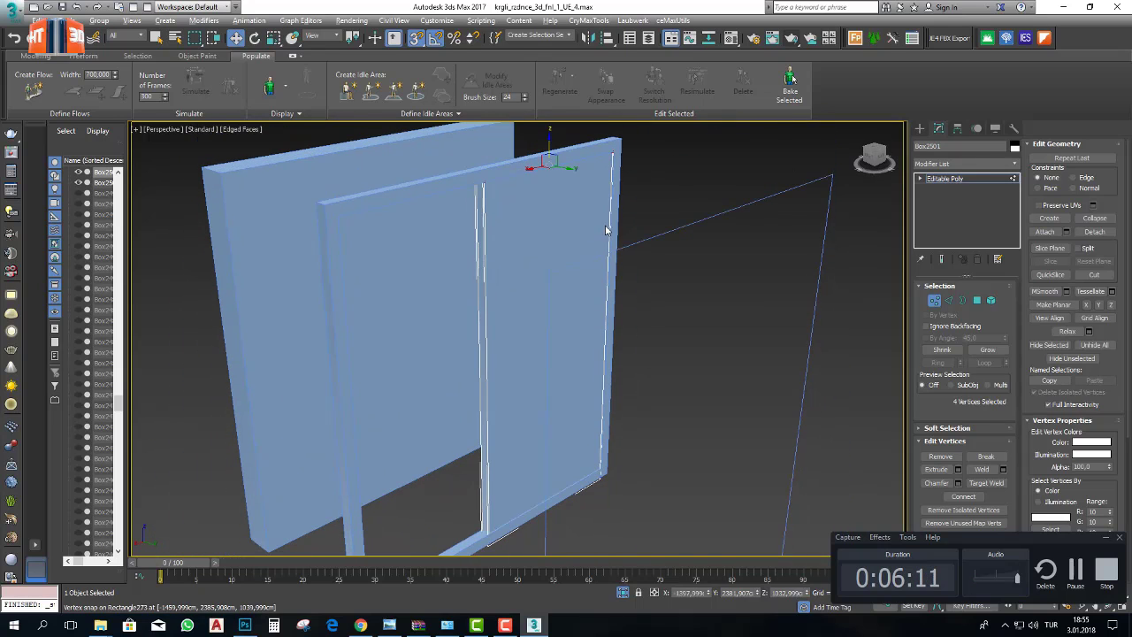
- Snap the box copy's four lower vertices up to the frame's inner bottom edge
middle_click_drag(579, 375, 610, 359, "alt")
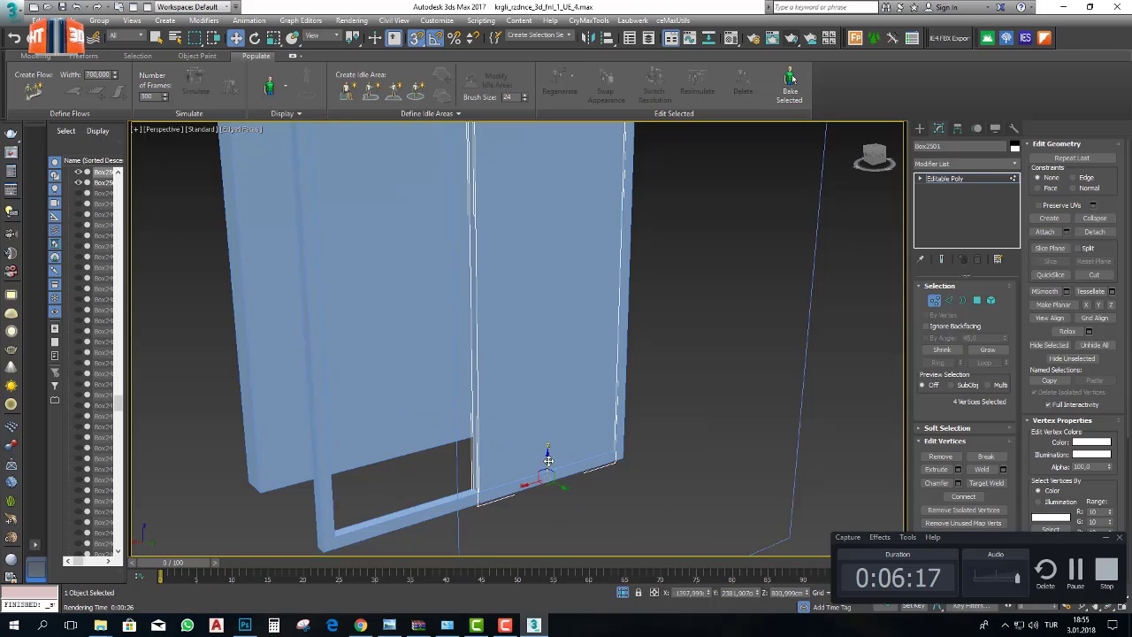
left_click_drag(545, 468, 618, 452)
middle_click_drag(622, 304, 621, 422, "alt")
scroll(614, 395, "up", 3)
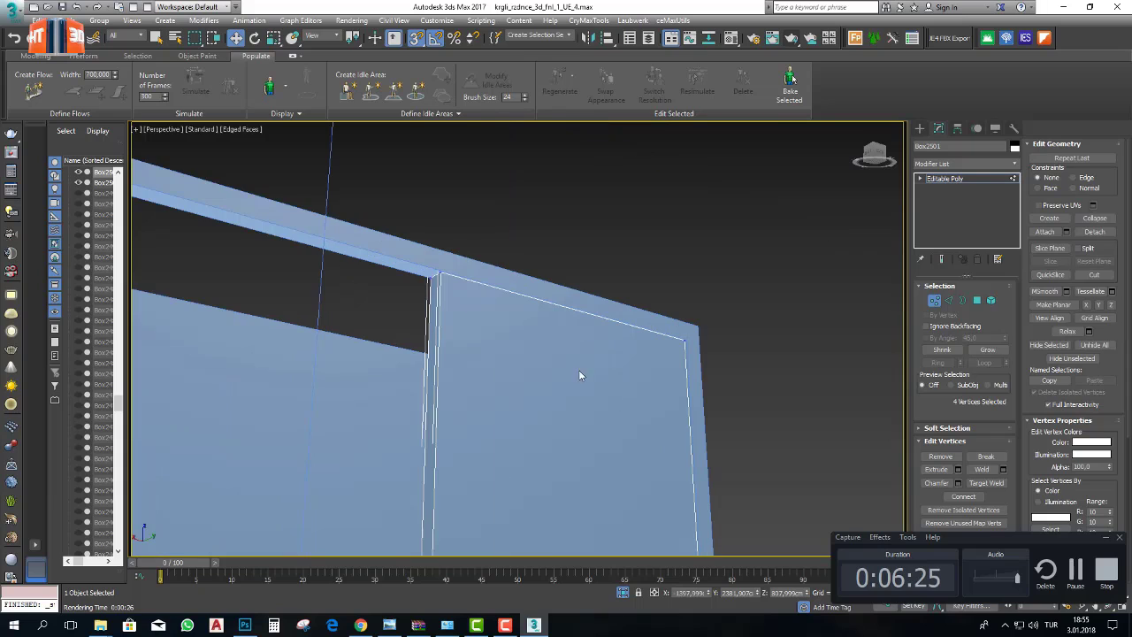
- Turn off snapping and lower the box copy's four upper vertices about 0.4 cm below the frame's inner top edge
left_click_drag(658, 342, 696, 364)
middle_click_drag(697, 365, 601, 372, "alt")
left_click(416, 39)
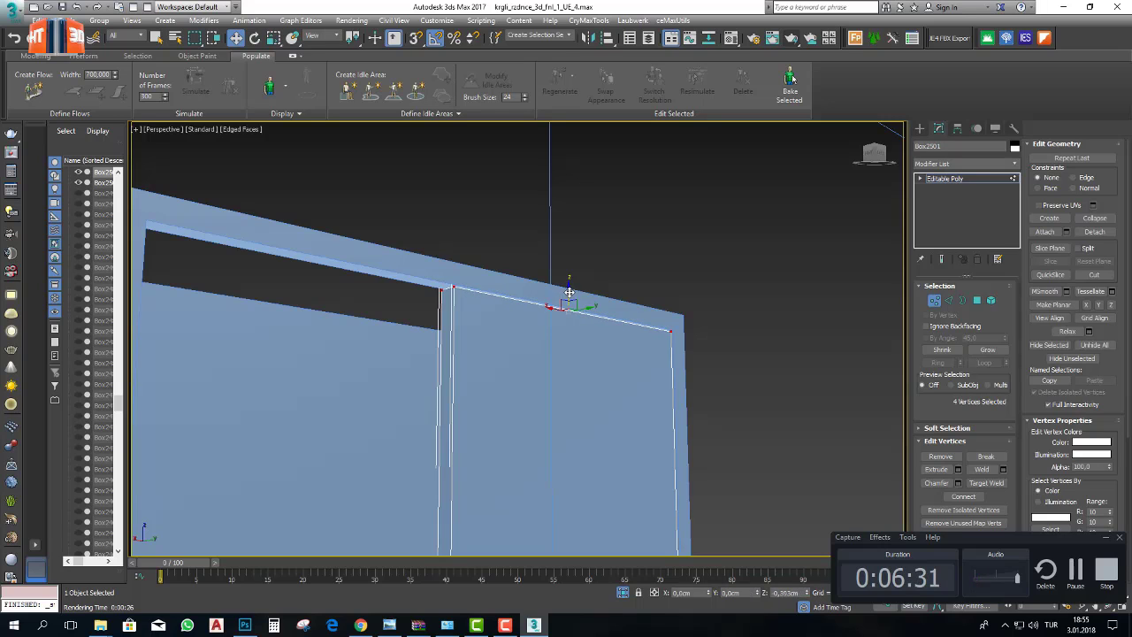
middle_click_drag(575, 339, 566, 268)
scroll(595, 323, "down", 4)
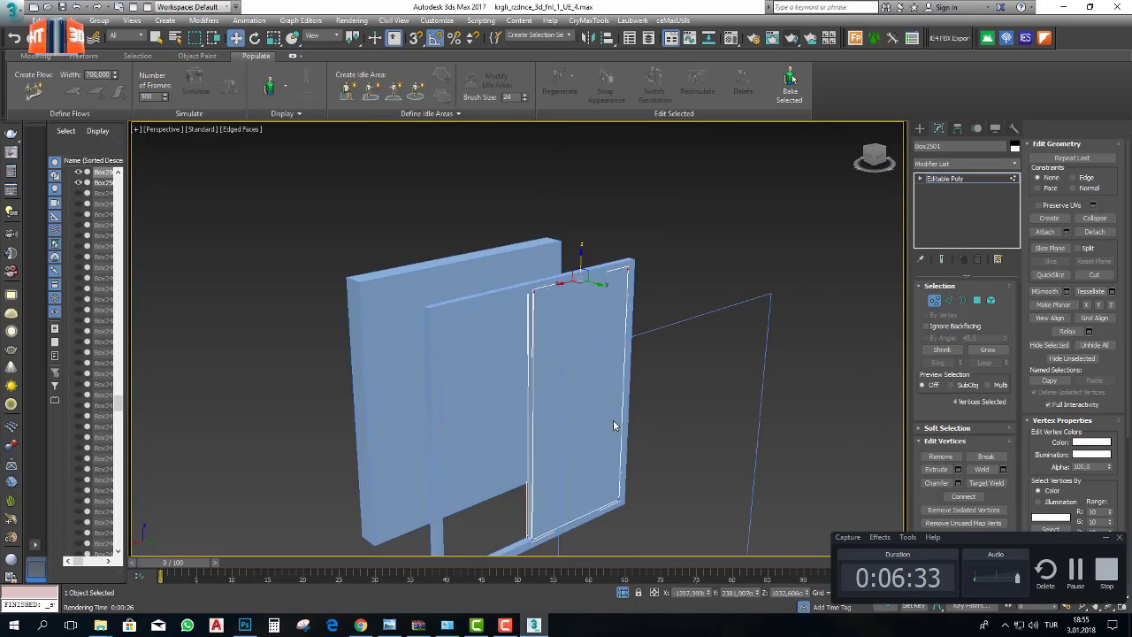
- Raise the box copy's four lower vertices about 0.6 cm above the frame's inner bottom edge
middle_click_drag(613, 534, 614, 443, "alt")
scroll(579, 468, "up", 6)
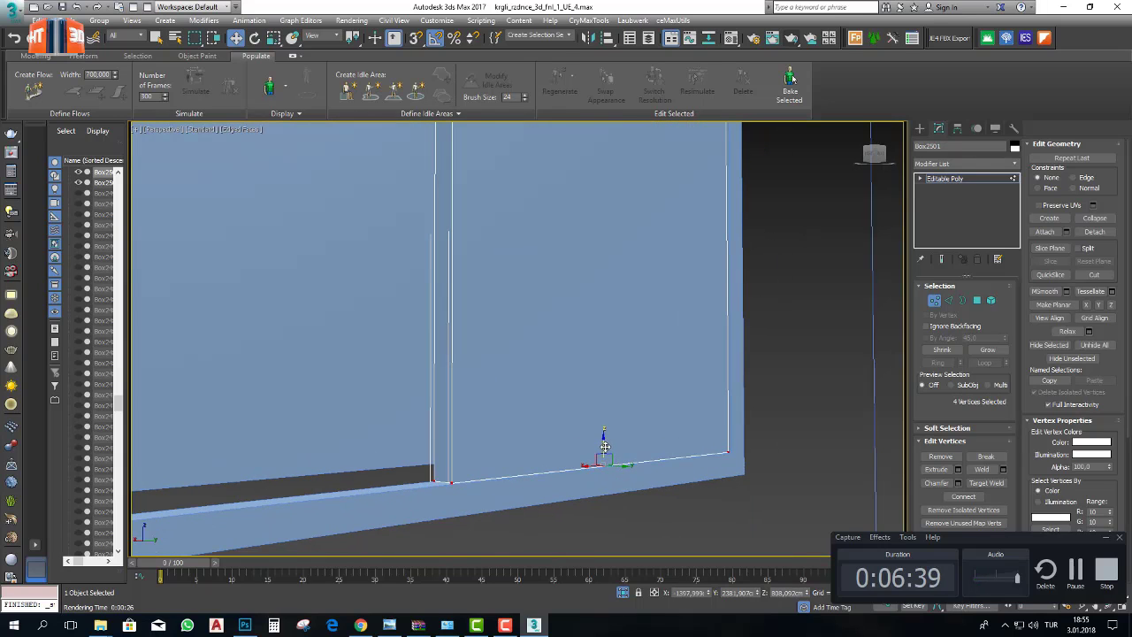
left_click_drag(604, 447, 604, 446)
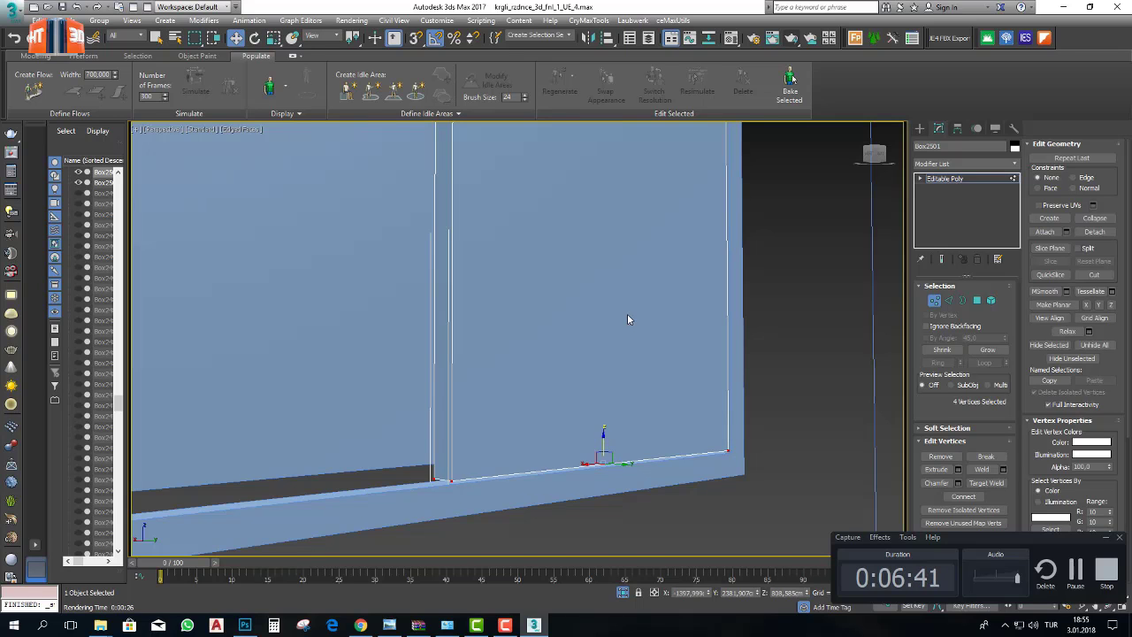
middle_click_drag(629, 318, 613, 370, "alt")
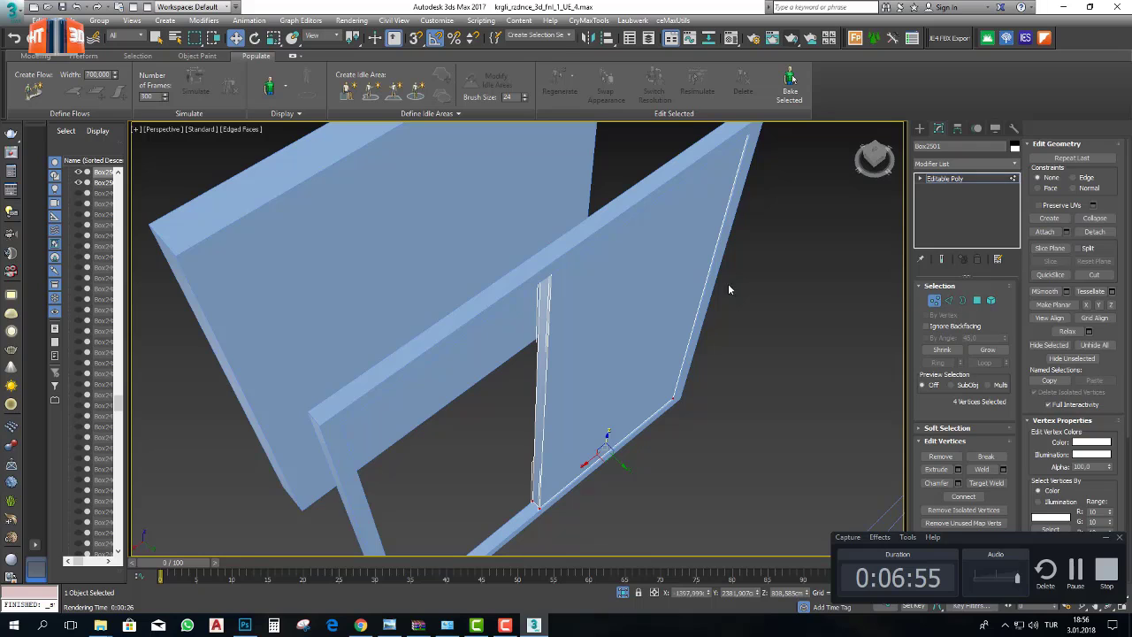
- Move the box copy's front polygon about 3 cm back along Y to thin it, and leave polygon editing
middle_click_drag(661, 285, 640, 301, "alt")
middle_click_drag(627, 387, 620, 366)
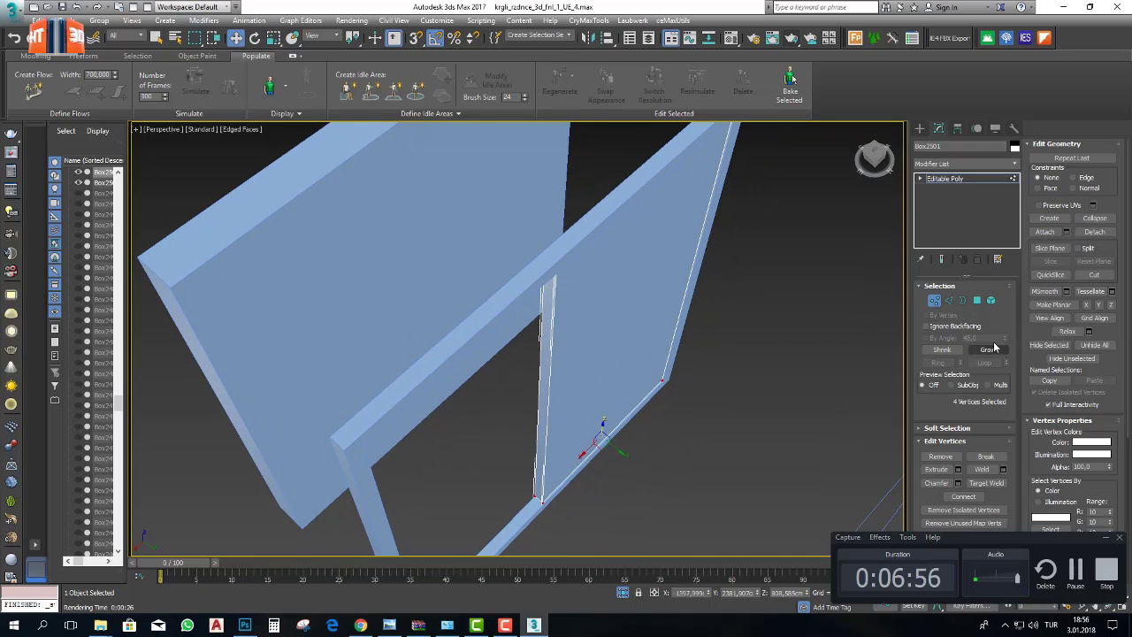
left_click(976, 300)
left_click(610, 356)
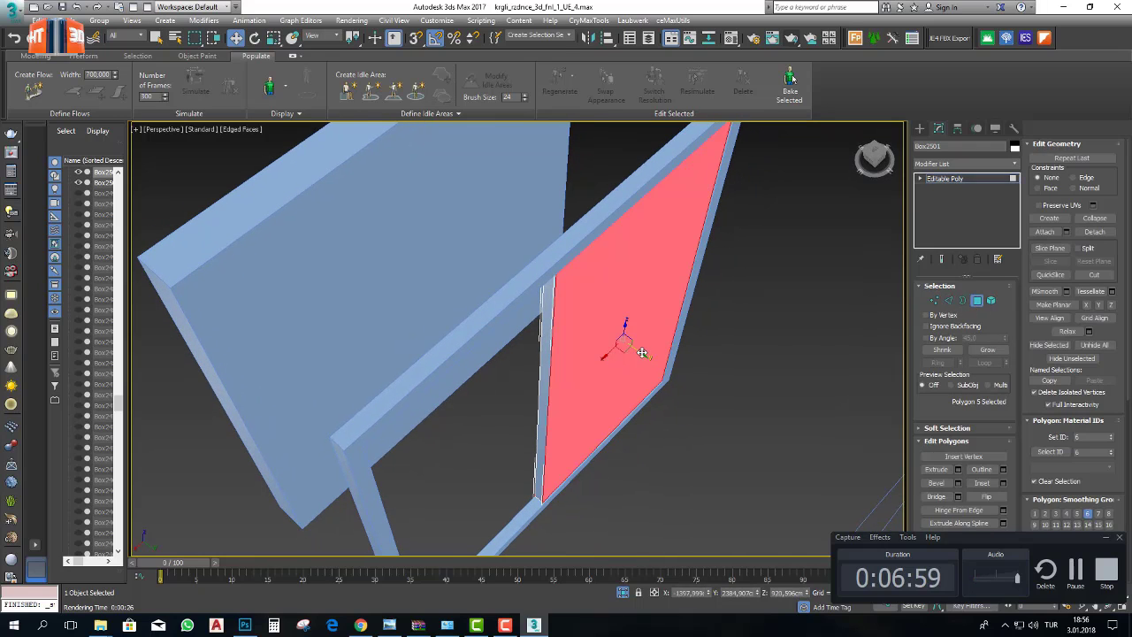
left_click_drag(642, 352, 631, 347)
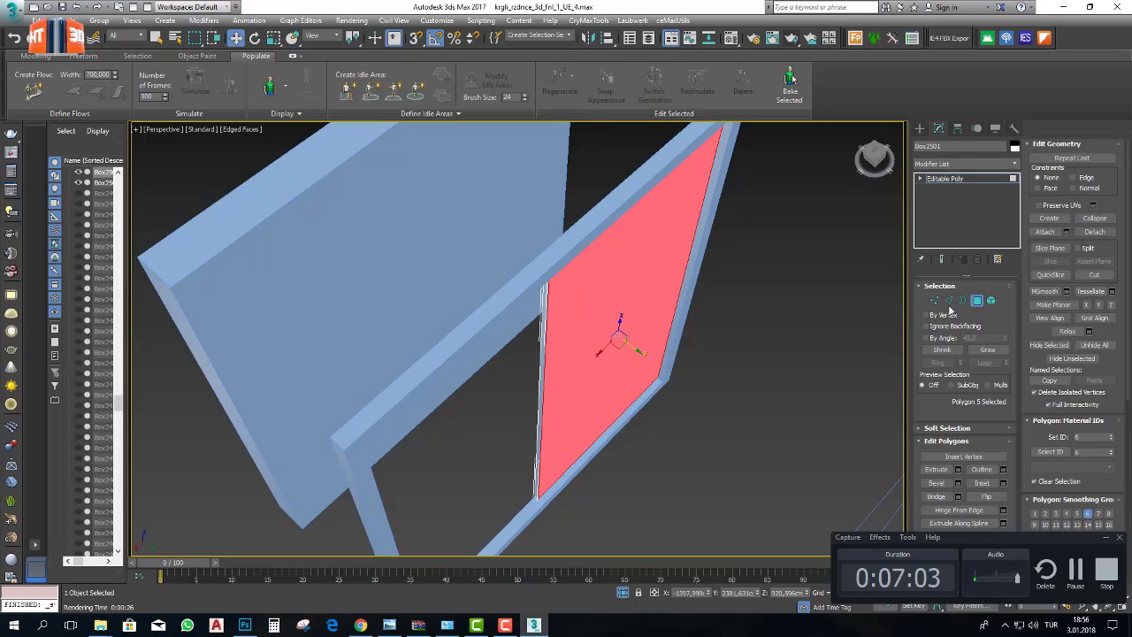
left_click(978, 301)
middle_click_drag(714, 411, 706, 370, "alt")
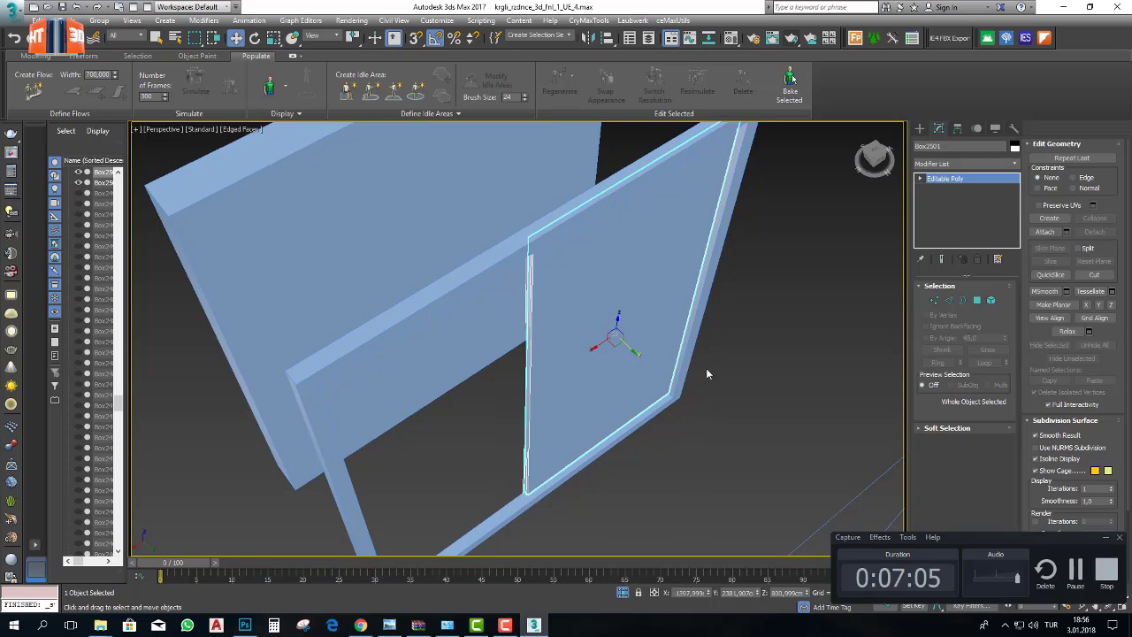
- Inset the front and back polygons of the box copy by 5 cm to form a sash border
left_click(977, 300)
left_click(647, 330)
middle_click_drag(646, 330, 619, 329, "alt")
left_click(638, 302, "ctrl")
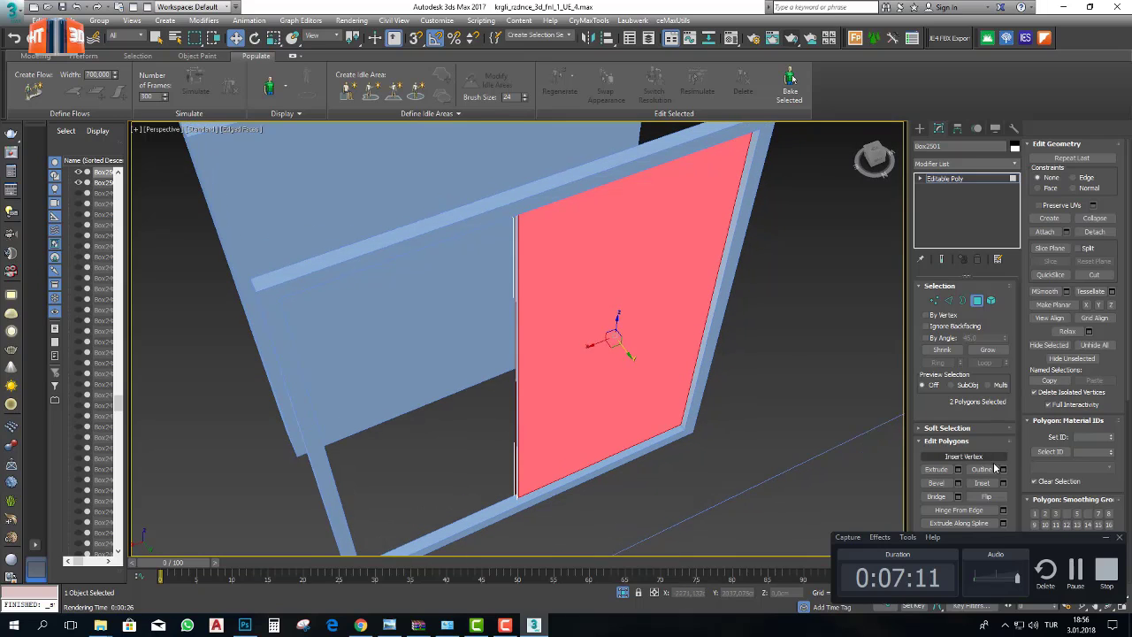
left_click(1003, 483)
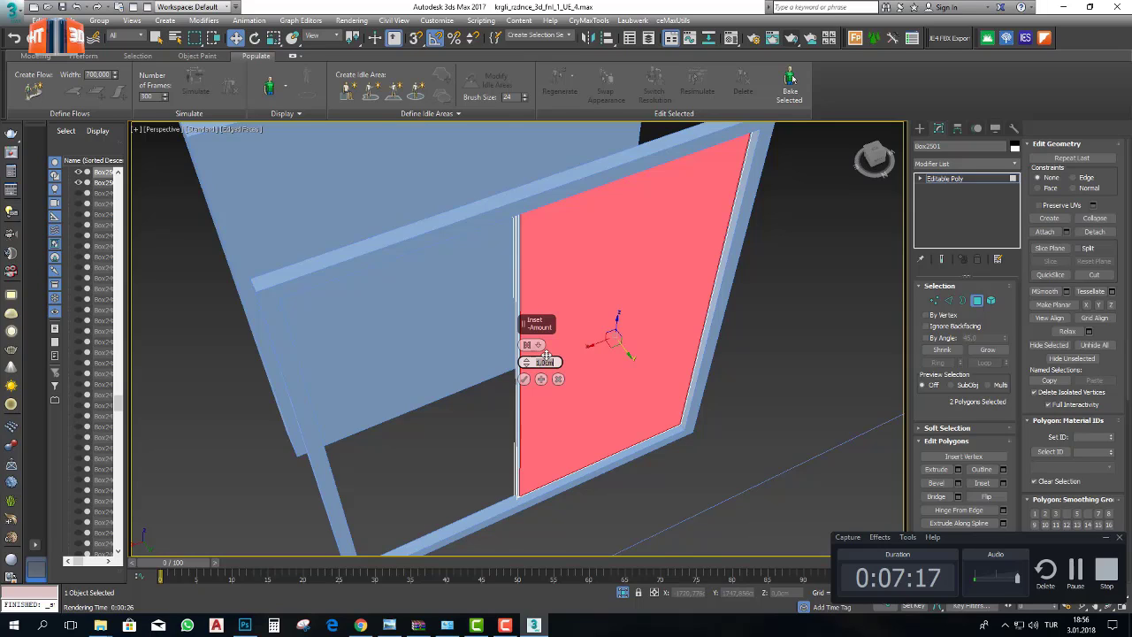
type("5")
key("Return")
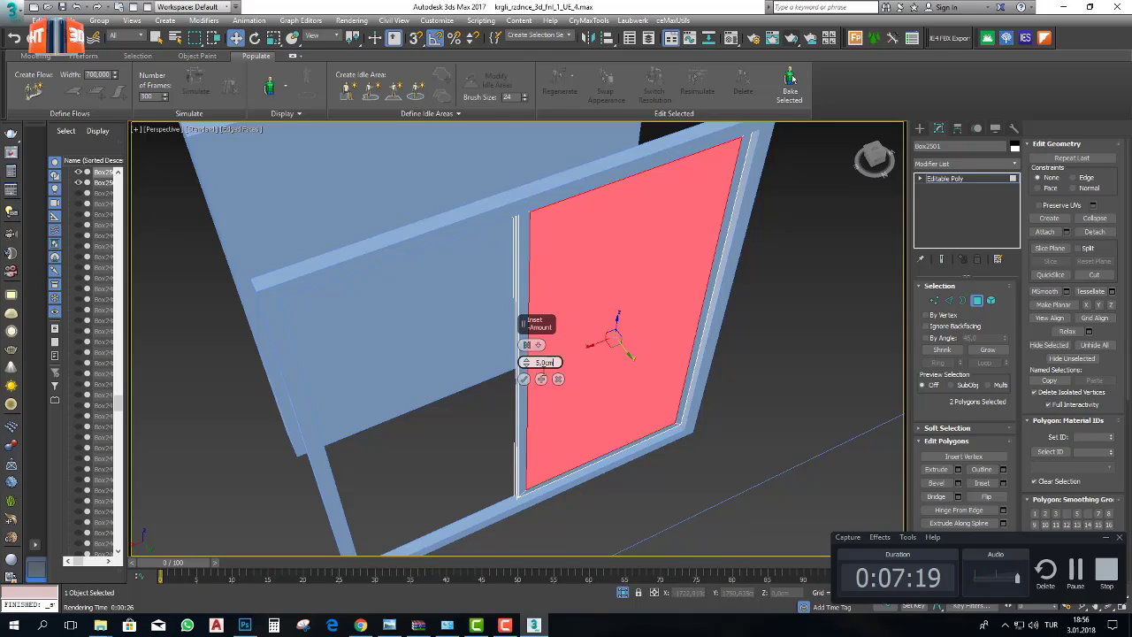
left_click(524, 380)
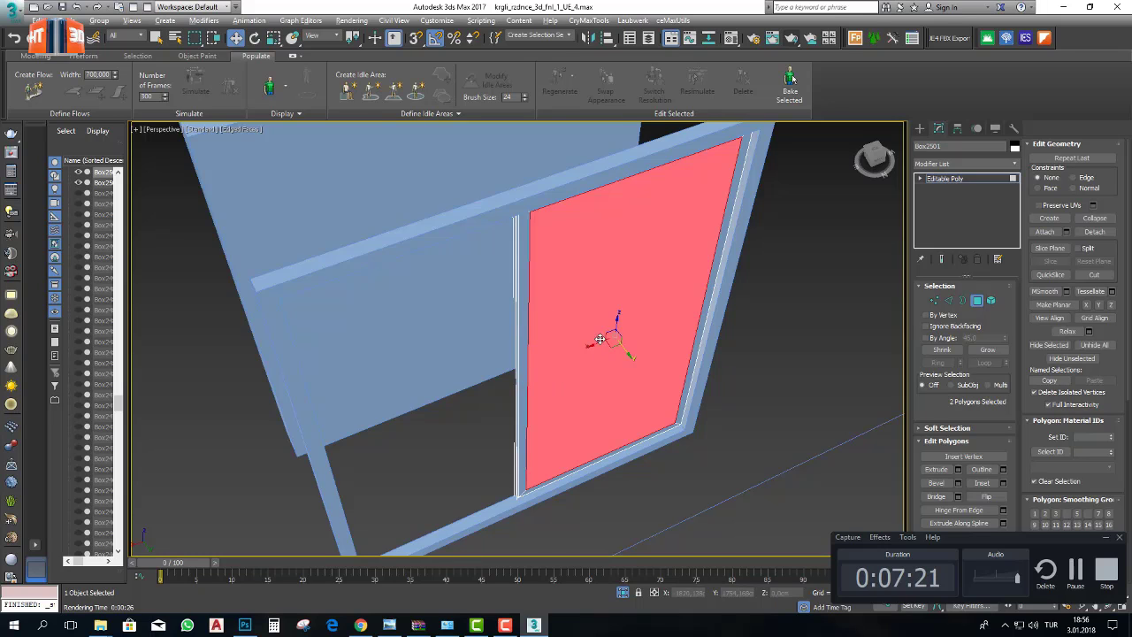
- Extrude the two inset polygons inward with a height of -1.2 cm
middle_click_drag(593, 376, 630, 346, "alt")
left_click(957, 468)
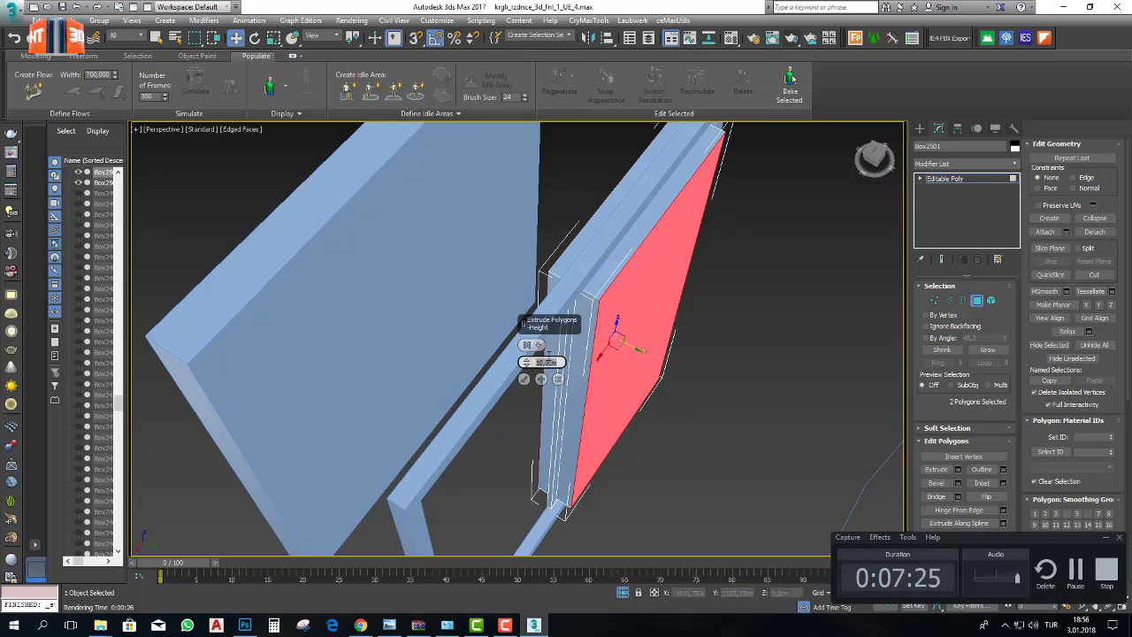
type("-1,2")
key("Return")
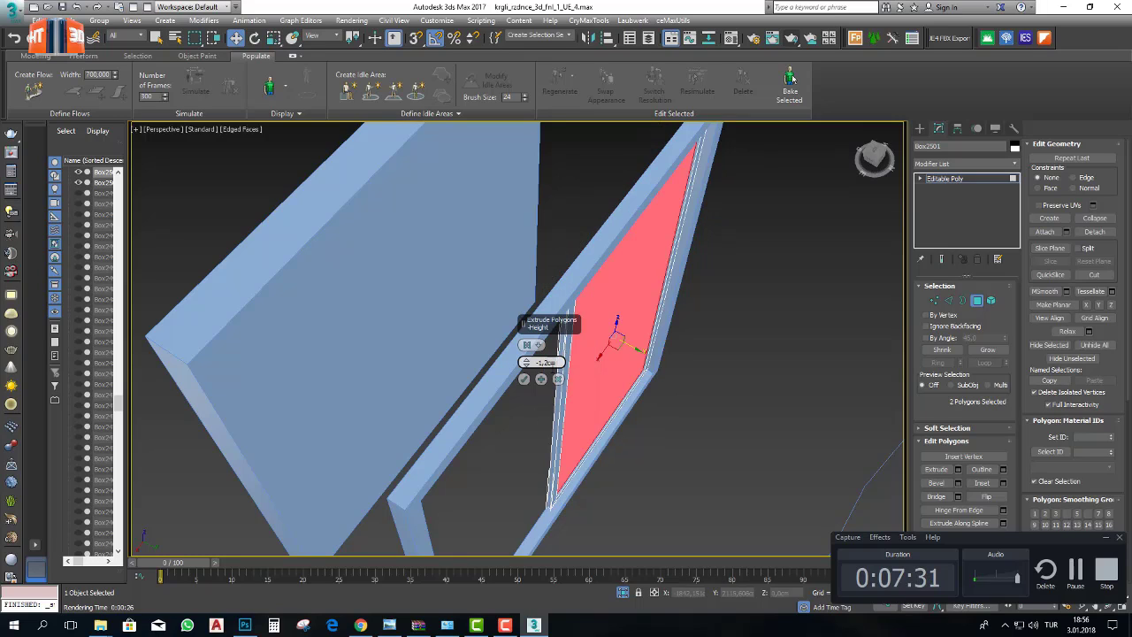
left_click(524, 379)
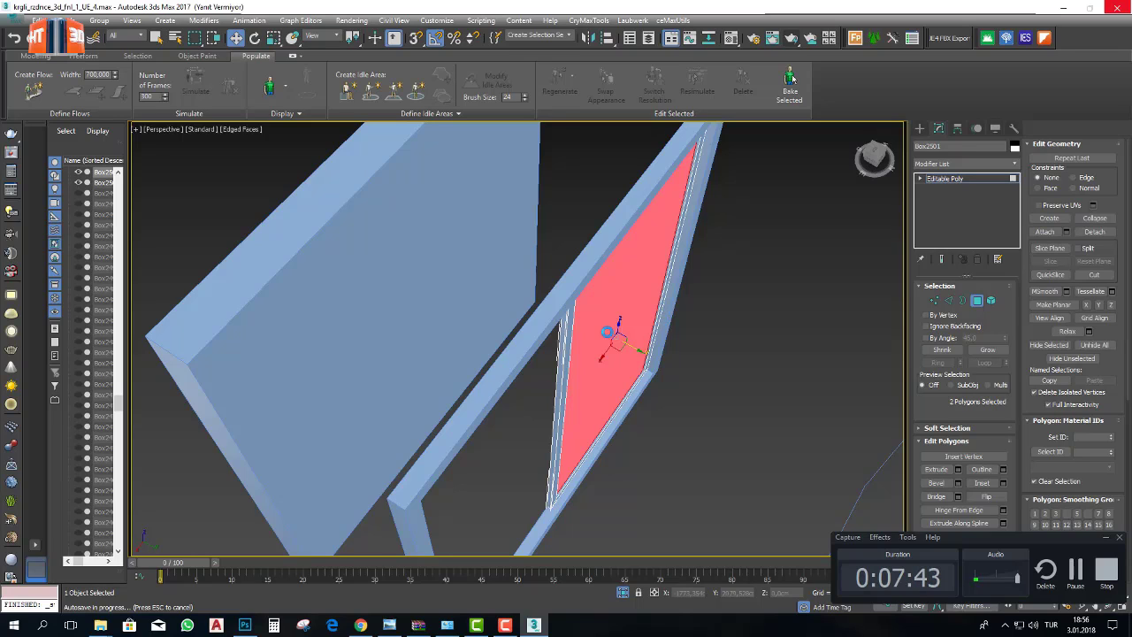
- Select the whole sash element and set its material ID to 1
middle_click_drag(626, 354, 595, 369, "alt")
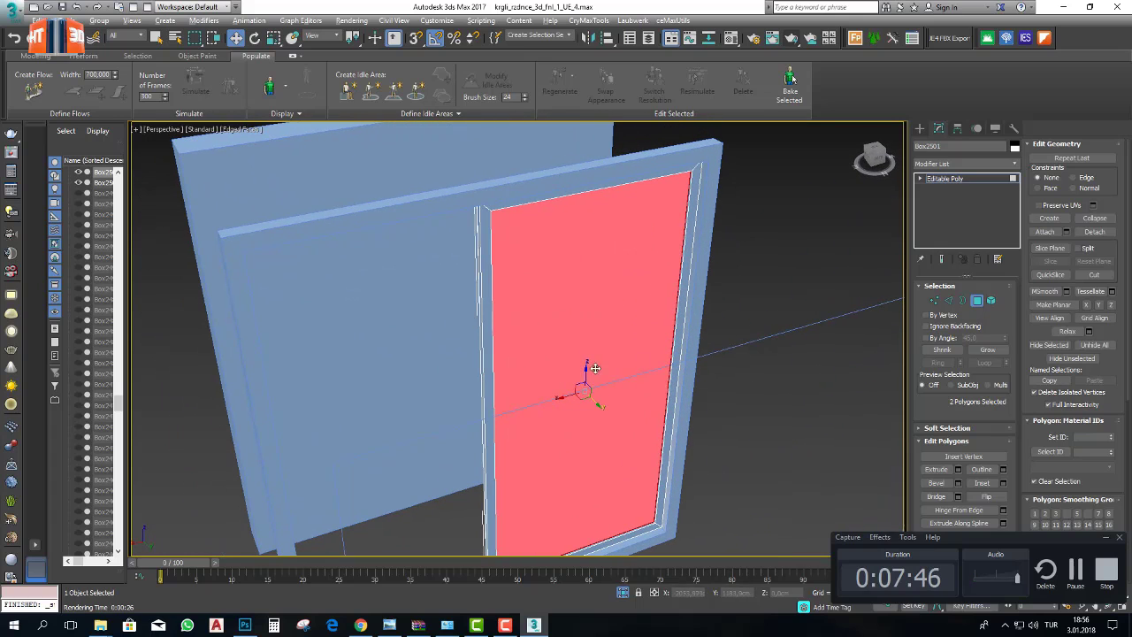
left_click(991, 301)
left_click(519, 266)
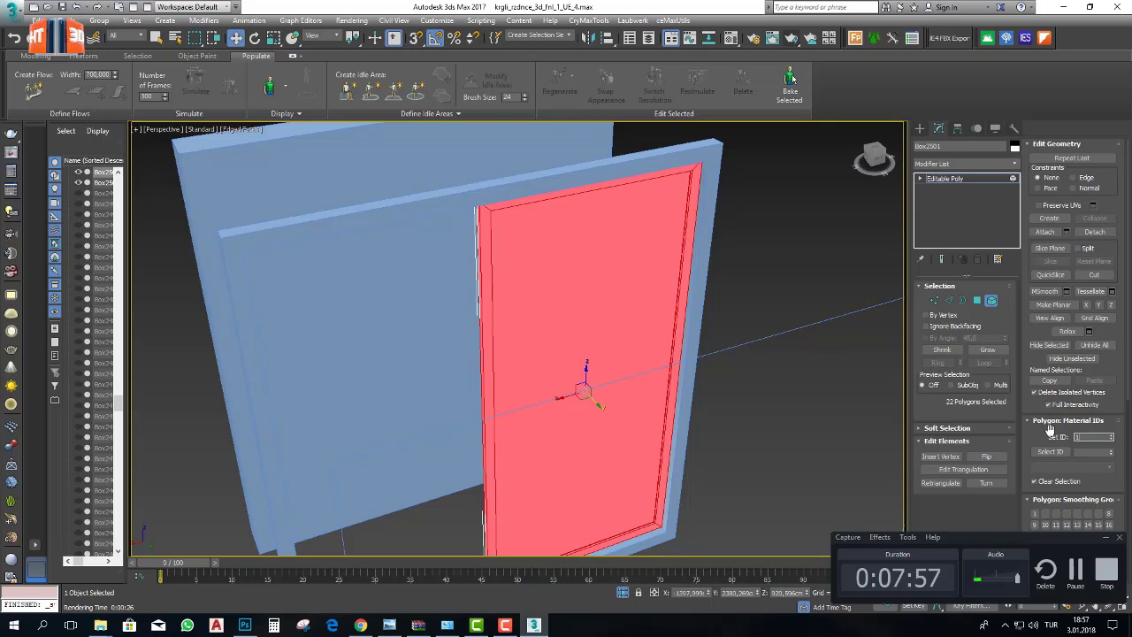
left_click(579, 332)
- Set material ID 5 on the sash's front and back glass polygons and leave sub-object editing
left_click(976, 301)
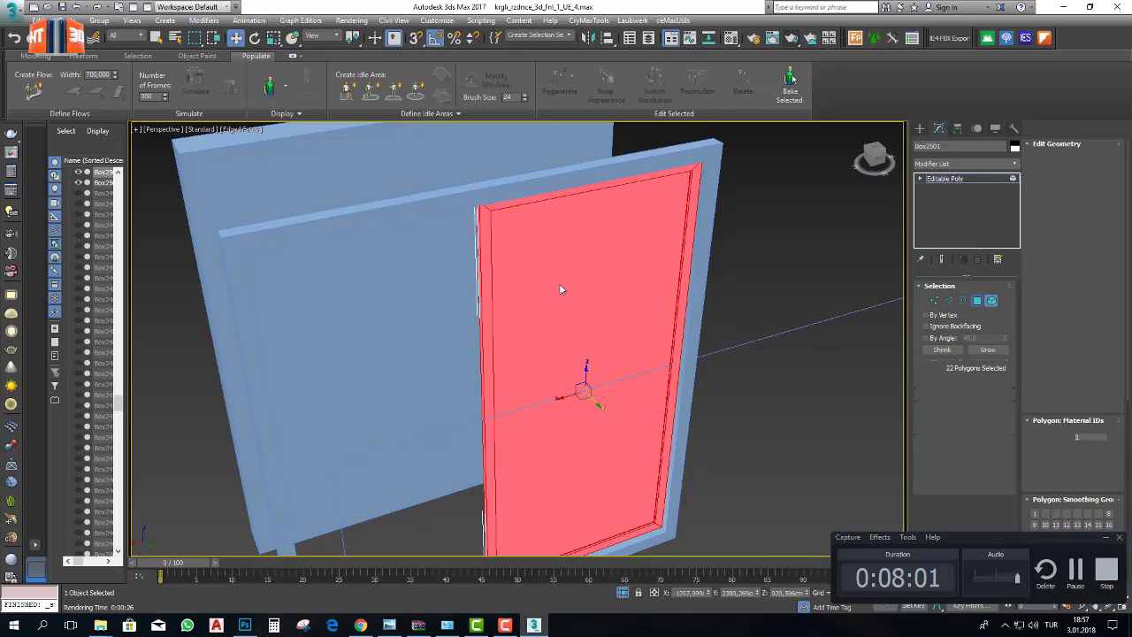
left_click(563, 292)
middle_click_drag(571, 318, 708, 390, "alt")
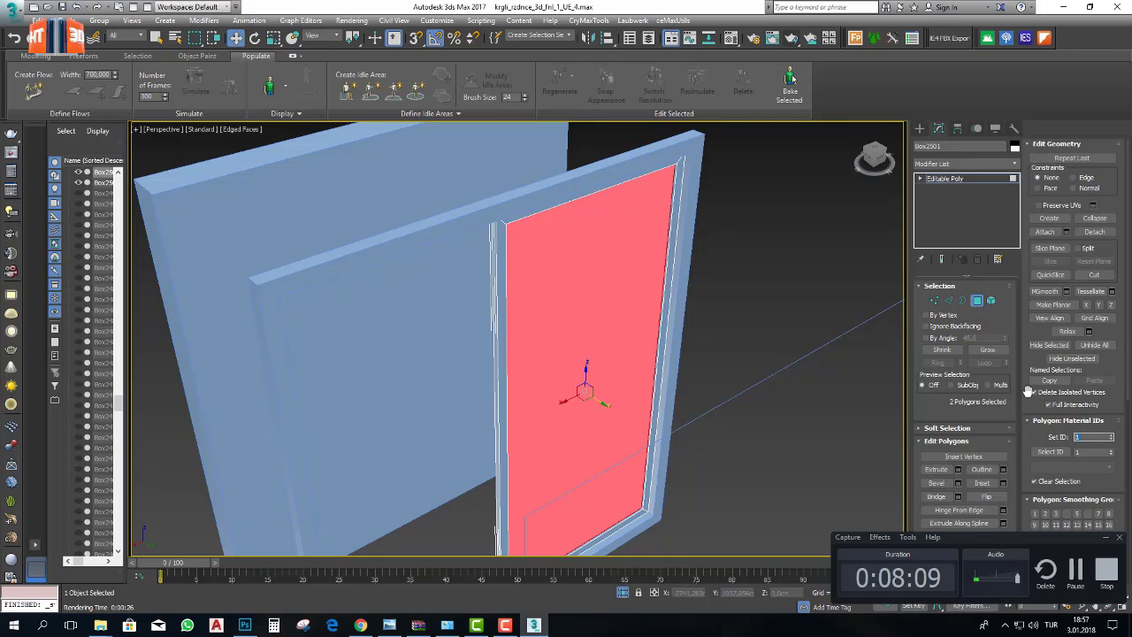
type("5")
key("Return")
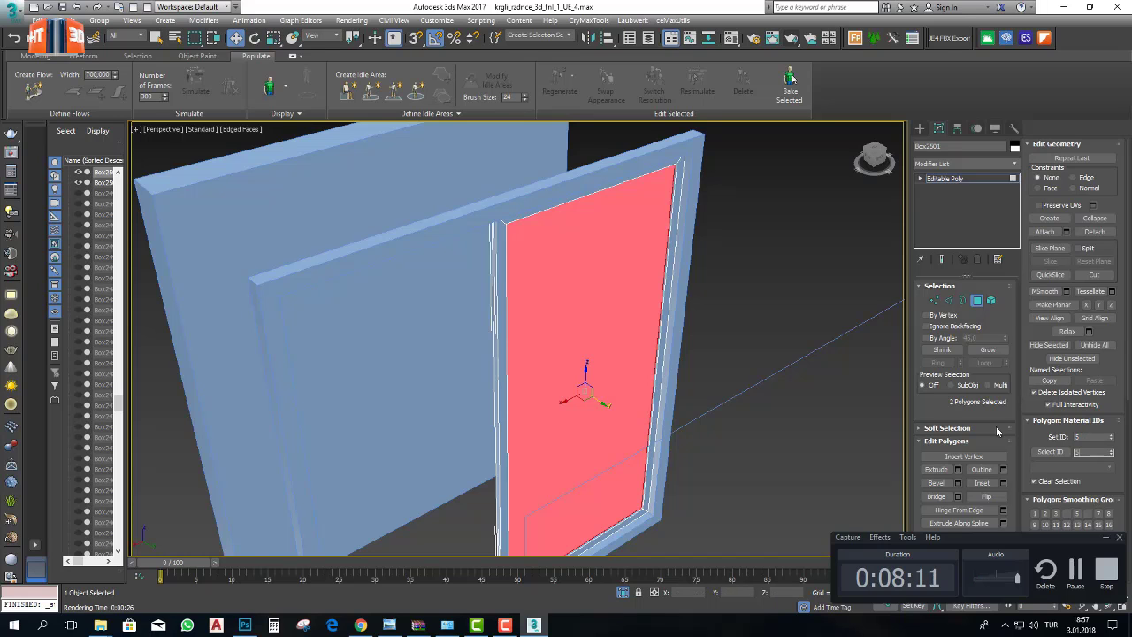
middle_click_drag(572, 295, 854, 292, "alt")
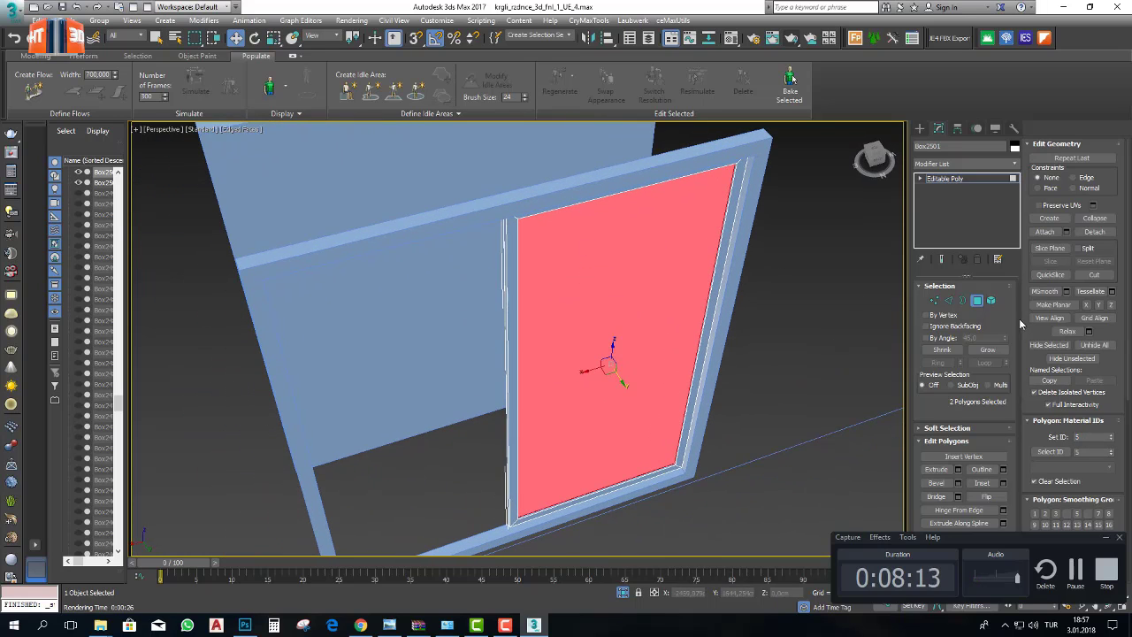
left_click(990, 301)
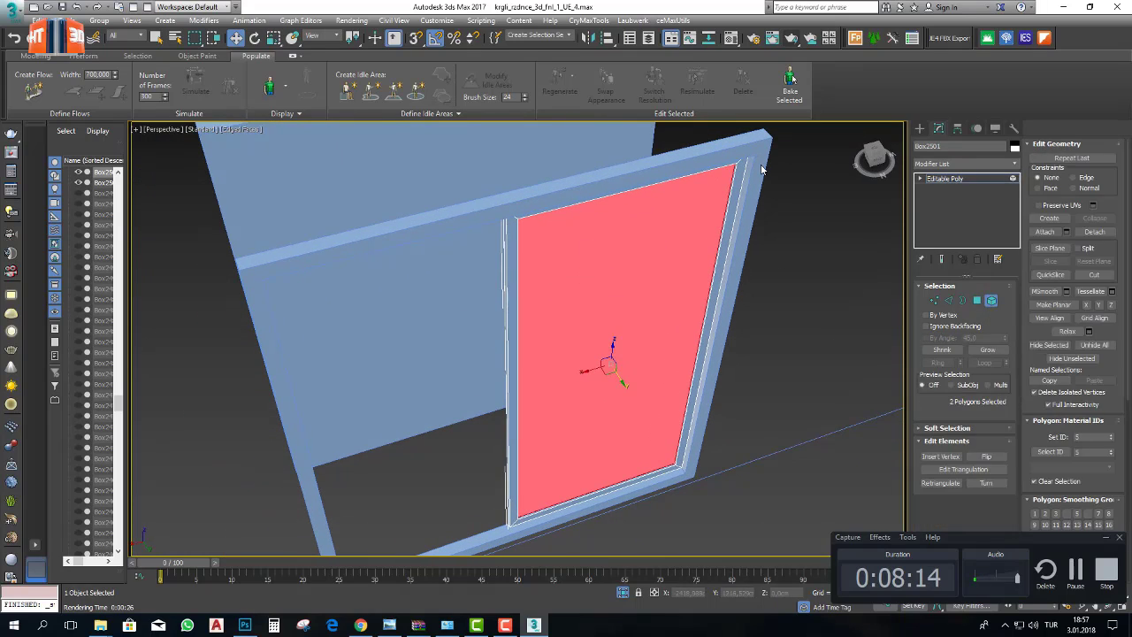
left_click(991, 301)
- Add an Edit Poly modifier above the Extrude on the outer window frame
left_click(744, 237)
right_click(964, 180)
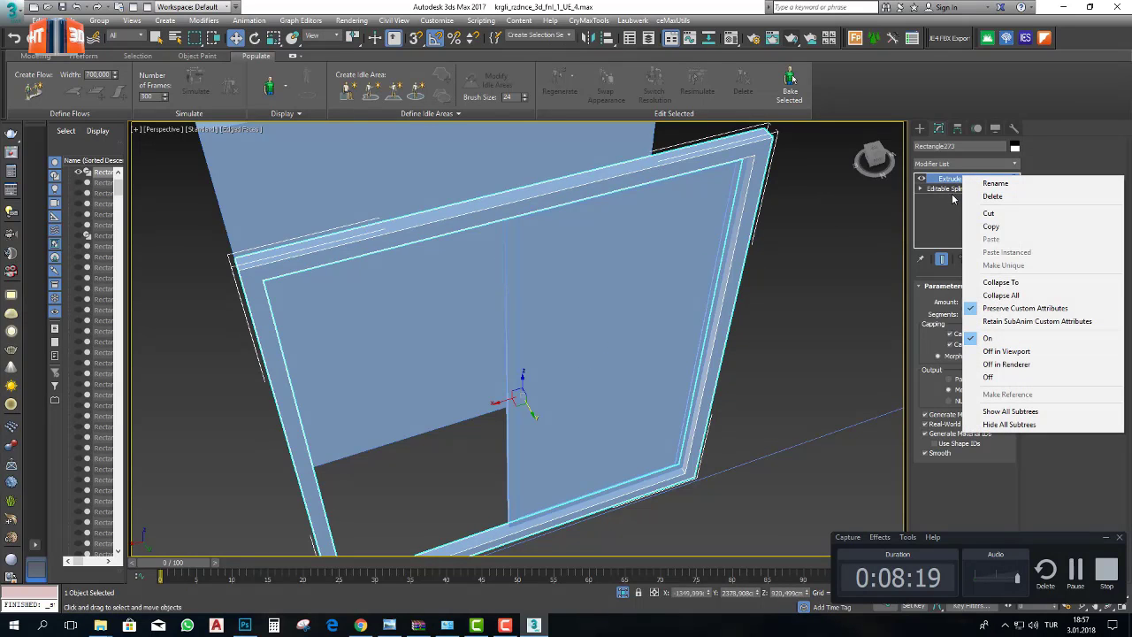
left_click(952, 167)
left_click(952, 166)
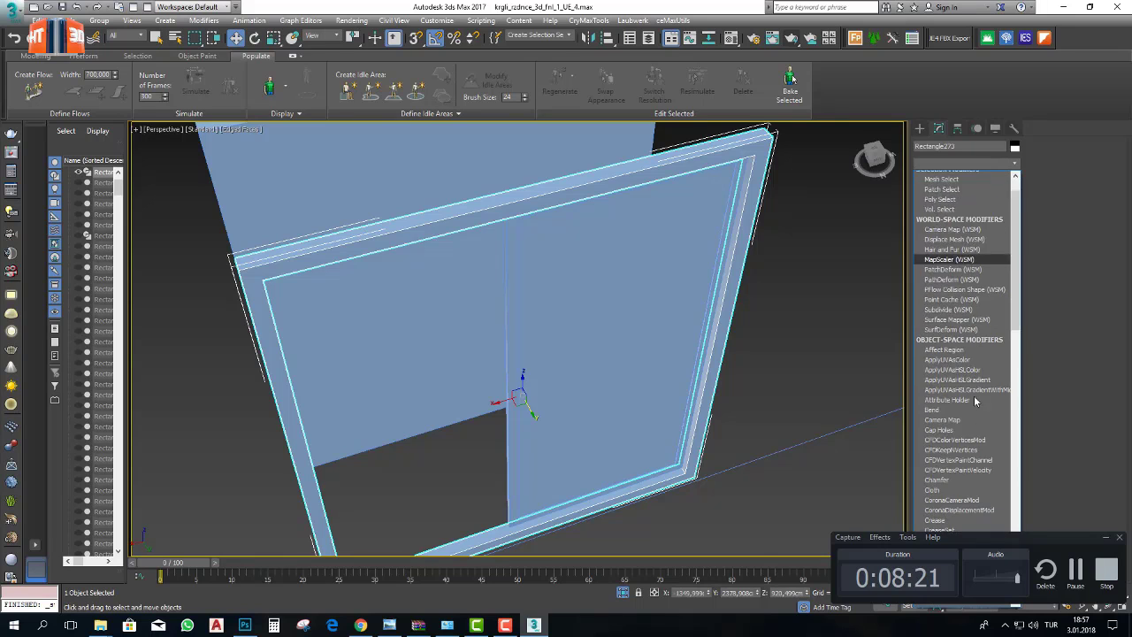
scroll(943, 446, "down", 10)
left_click(940, 436)
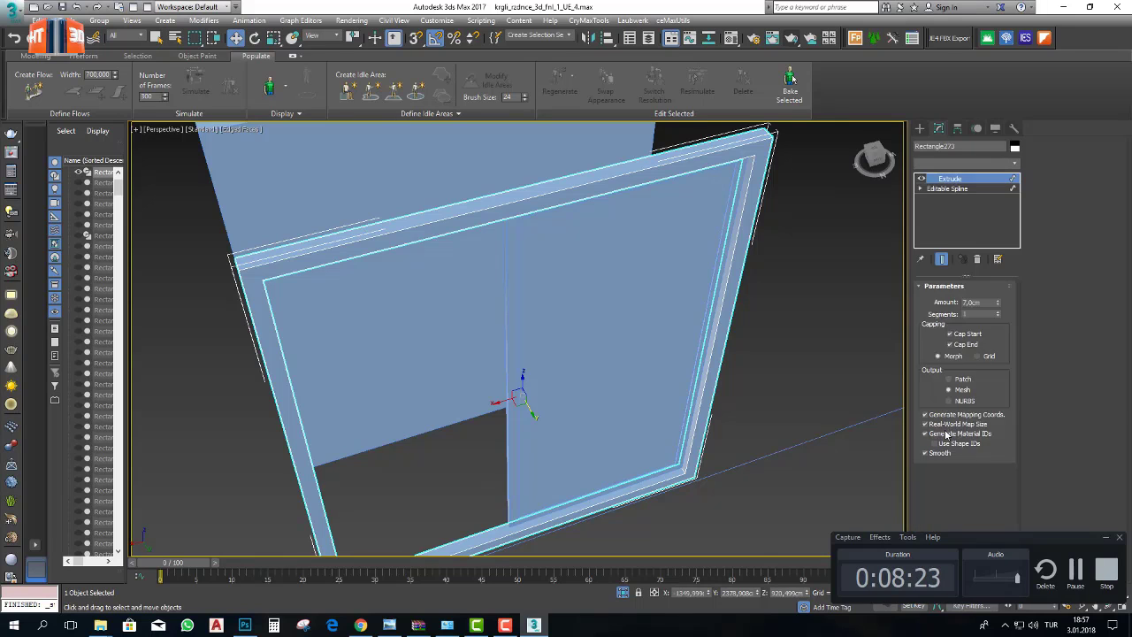
- Set material ID 1 on the entire outer frame element and leave element editing
left_click(756, 178)
left_click(1103, 423)
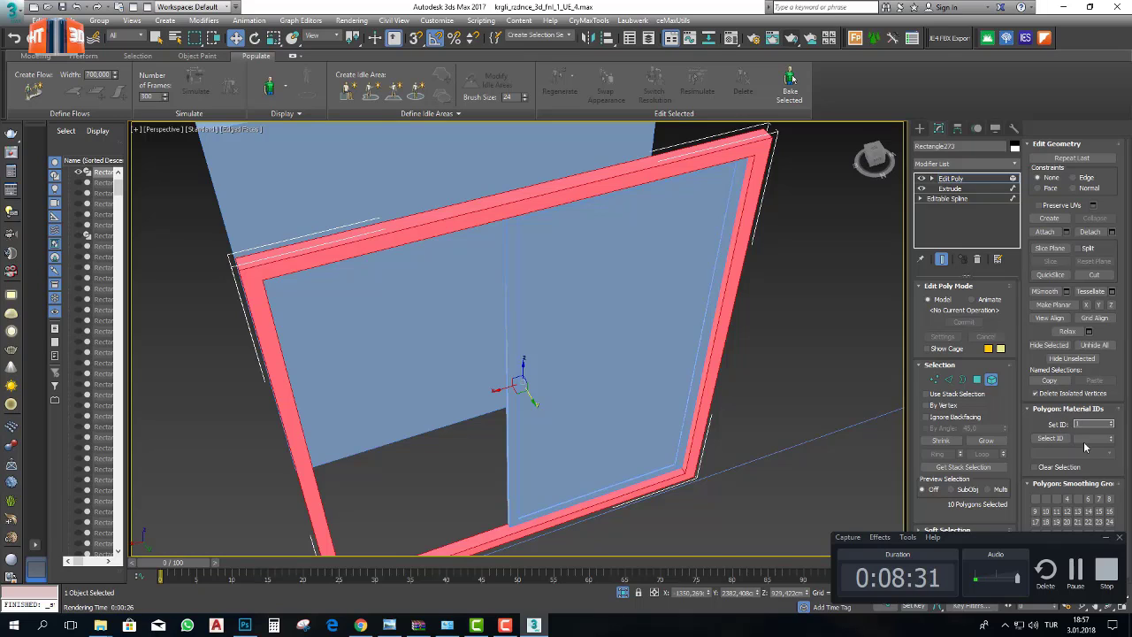
left_click(1081, 439)
middle_click_drag(739, 362, 976, 388, "alt")
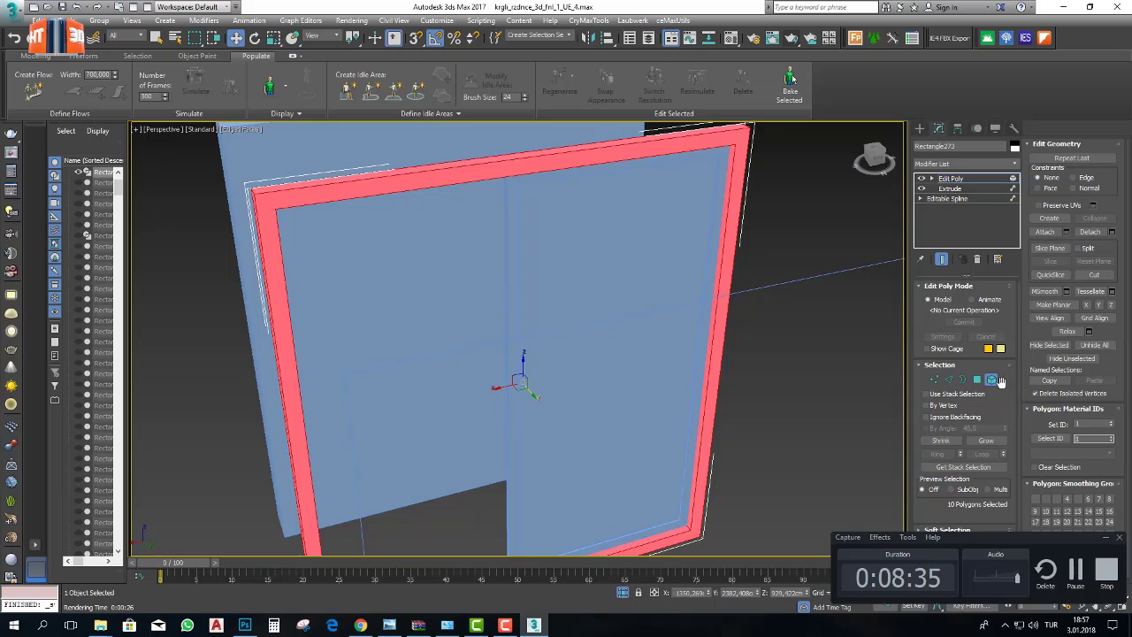
left_click(991, 379)
middle_click_drag(870, 409, 845, 404, "alt")
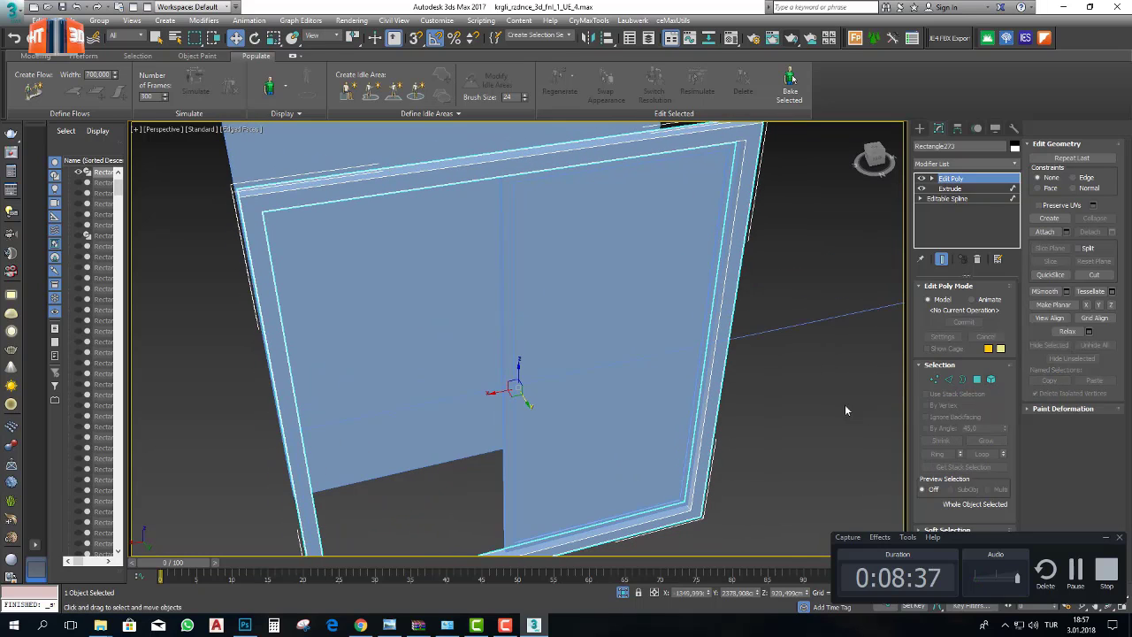
- Select the sash together with the outer frame and open the Material Editor
left_click(657, 246, "ctrl")
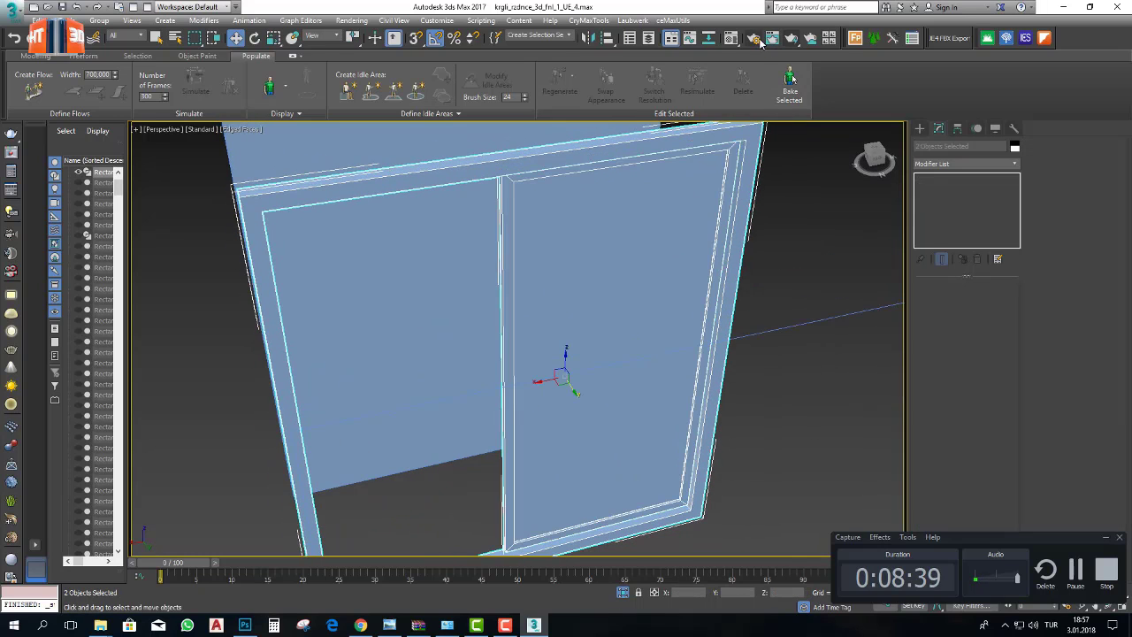
left_click(733, 41)
middle_click_drag(670, 183, 668, 193, "alt")
scroll(414, 199, "down", 2)
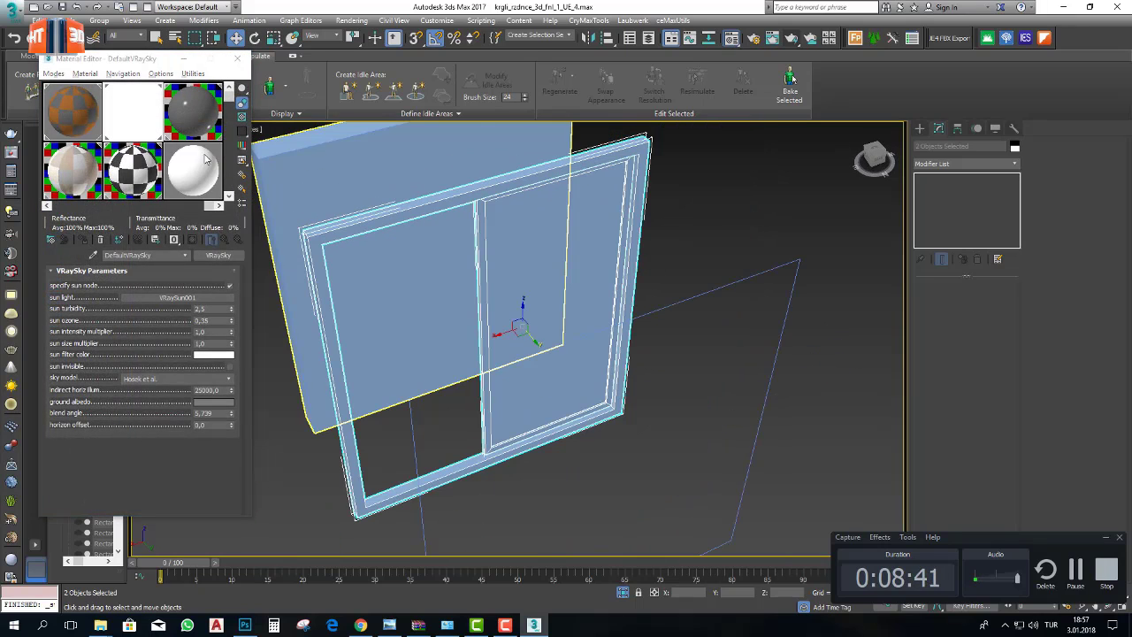
- Find the AM109_006 Multi/Sub-Object material among the samples and assign it to the frame and sash
left_click_drag(229, 98, 229, 107)
left_click(151, 168)
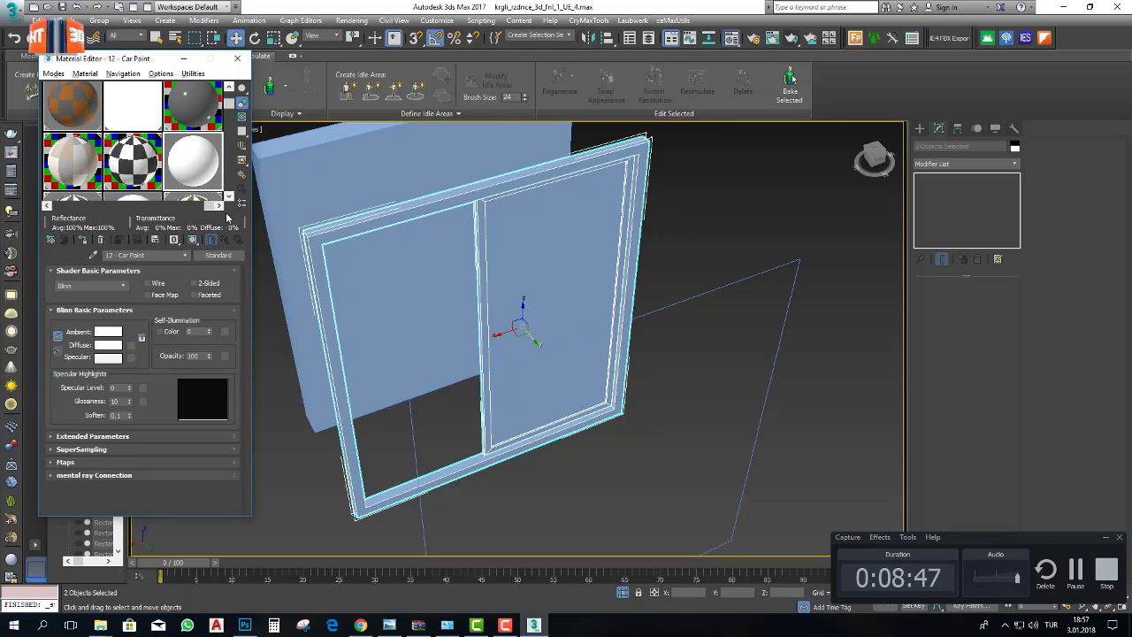
left_click_drag(230, 105, 233, 191)
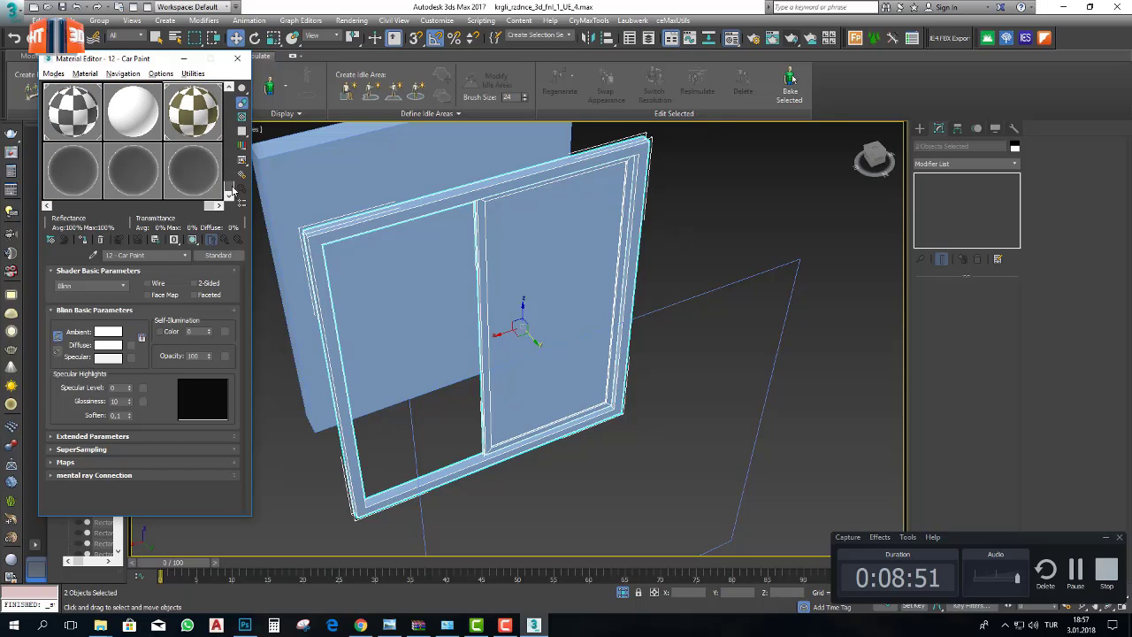
left_click(199, 137)
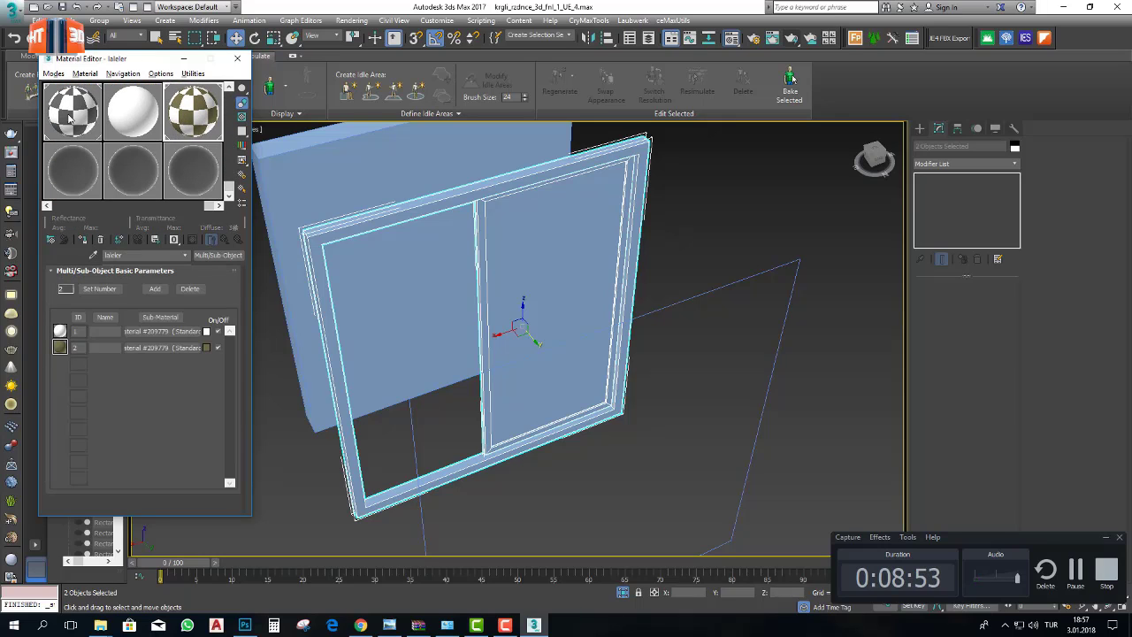
left_click_drag(211, 206, 61, 210)
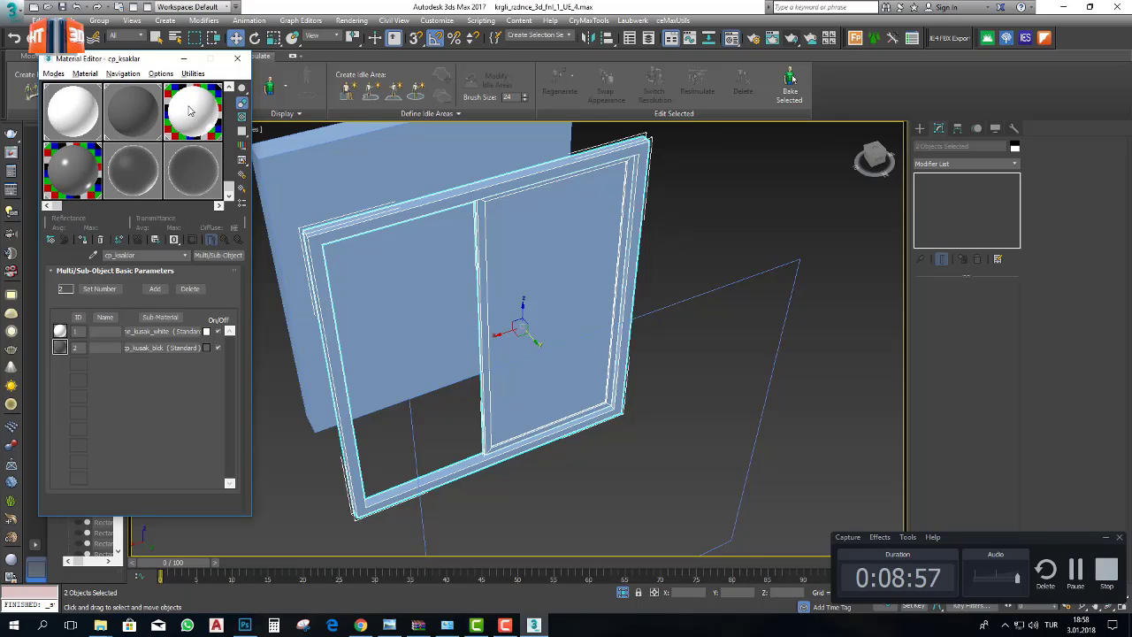
left_click(188, 111)
left_click(229, 240)
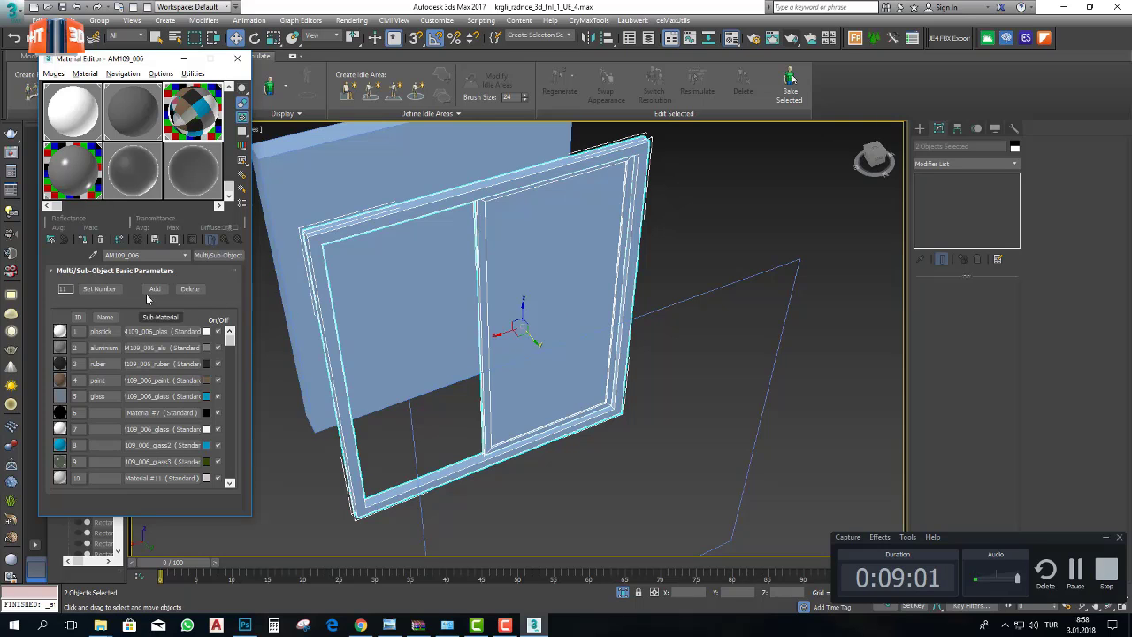
left_click(84, 240)
- Clone the sash as one independent copy, offset about 3 cm along Y
middle_click_drag(609, 424, 596, 366, "alt")
scroll(596, 366, "up", 5)
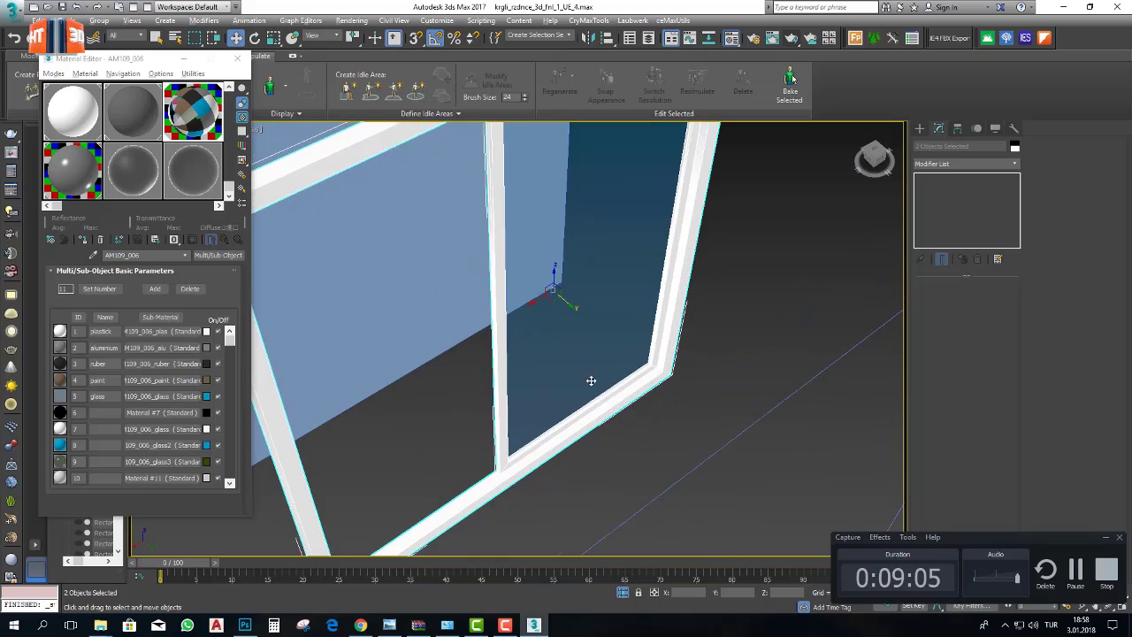
mouse_move(576, 339)
left_mouse_down("shift")
mouse_move(590, 346)
mouse_move(614, 318)
left_mouse_up("shift")
left_click(598, 362)
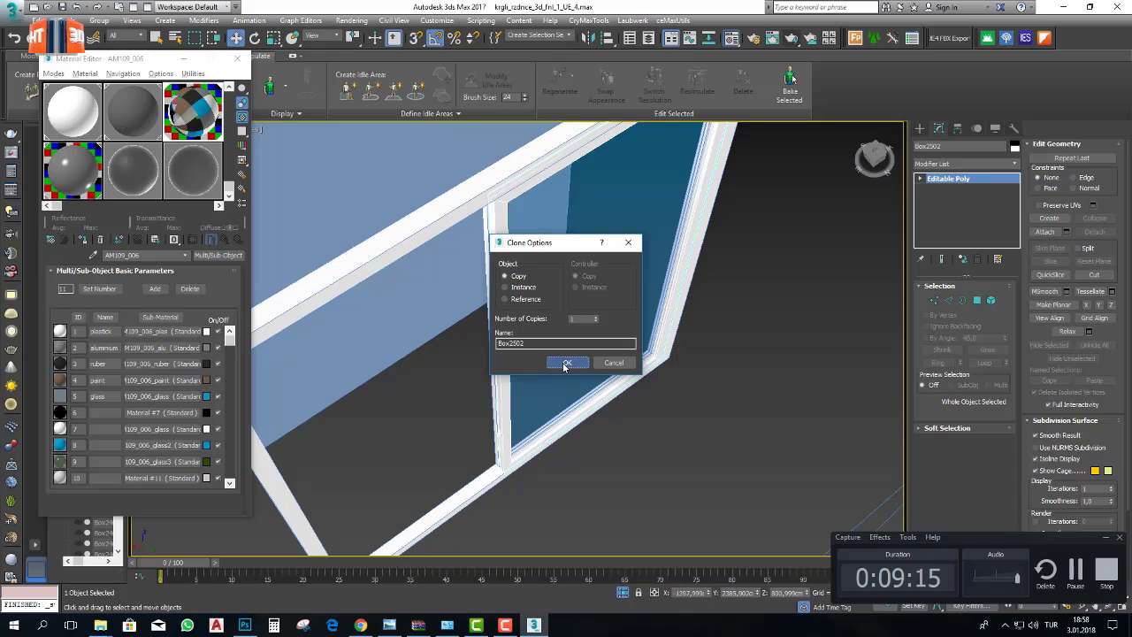
left_click(566, 364)
- Slide the copied sash about 96 cm along X into the empty half of the frame
mouse_move(627, 404)
middle_mouse_down("alt")
mouse_move(589, 416)
mouse_move(645, 384)
middle_mouse_up("alt")
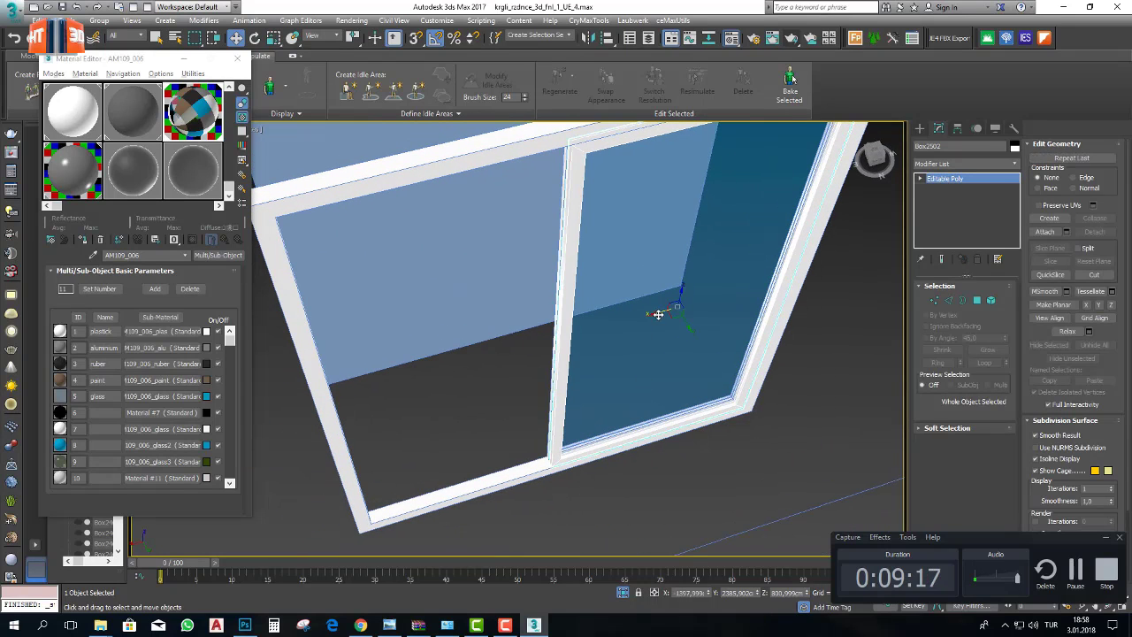
left_click_drag(658, 314, 453, 390)
middle_click_drag(469, 395, 488, 372, "alt")
- Narrow the copied sash by moving its 12 middle-stile vertices along X toward the first sash's stile line, and leave vertex editing
left_click(935, 300)
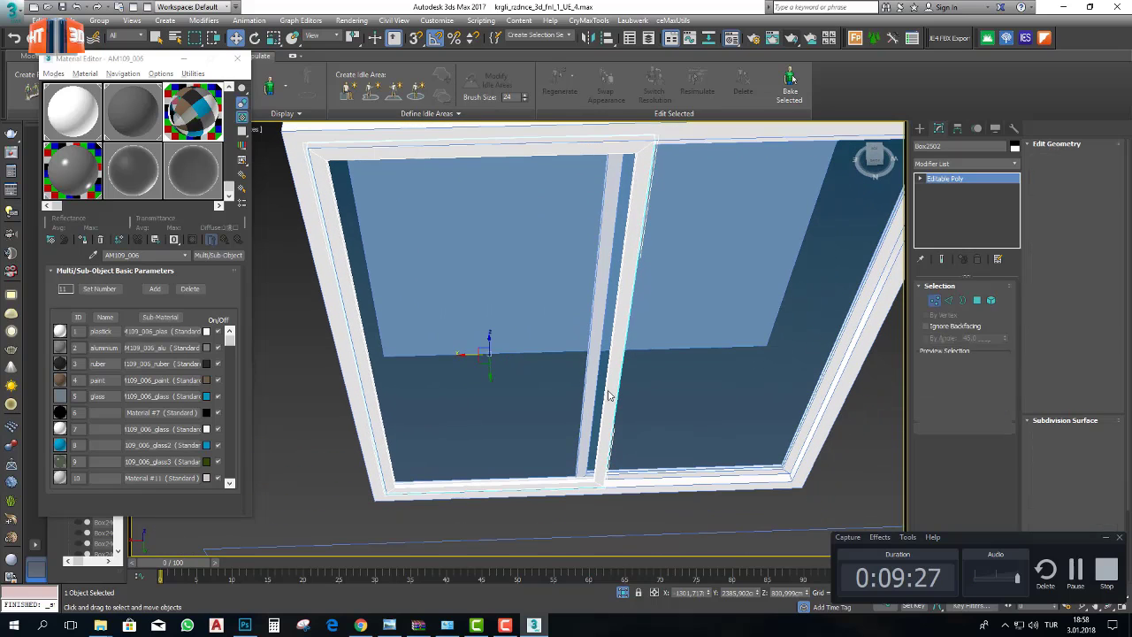
middle_click_drag(607, 392, 544, 402, "alt")
left_click_drag(610, 491, 531, 215)
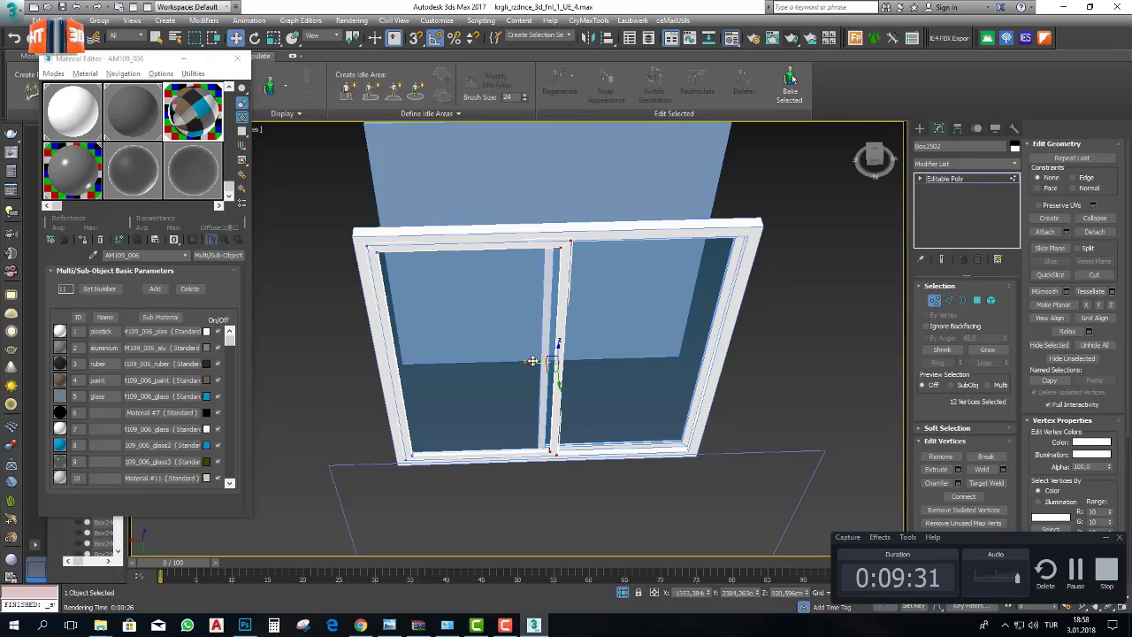
left_click_drag(607, 484, 534, 250)
left_click_drag(537, 362, 526, 366)
middle_click_drag(581, 417, 517, 370, "alt")
left_click_drag(524, 363, 529, 363)
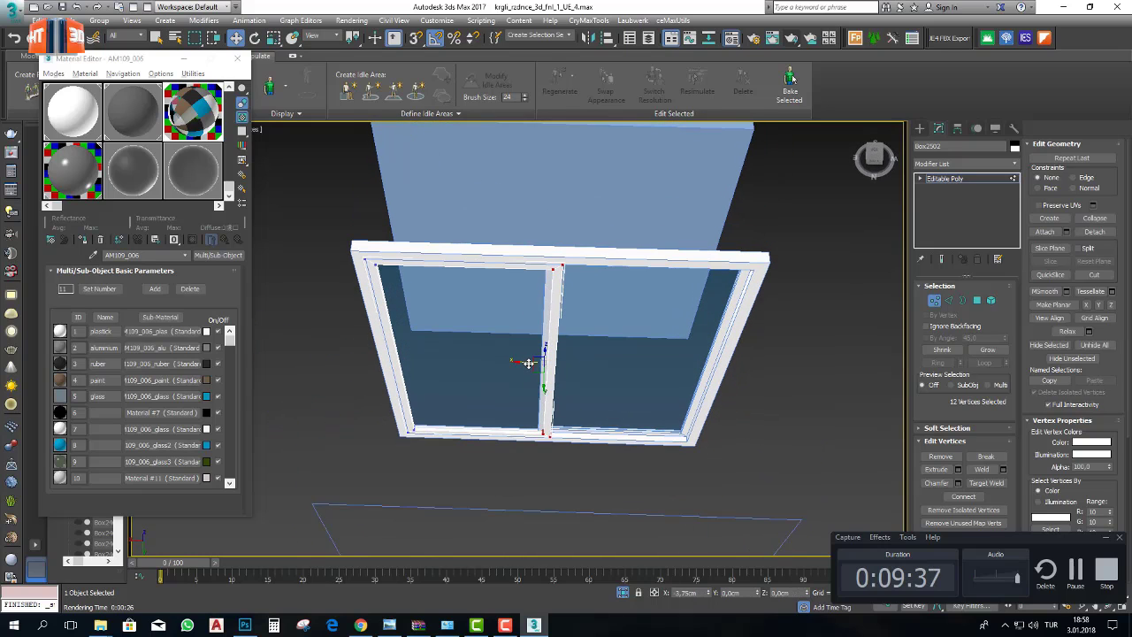
mouse_move(678, 404)
middle_mouse_down("alt")
mouse_move(651, 404)
mouse_move(656, 416)
mouse_move(498, 407)
mouse_move(656, 398)
middle_mouse_up("alt")
left_click(934, 300)
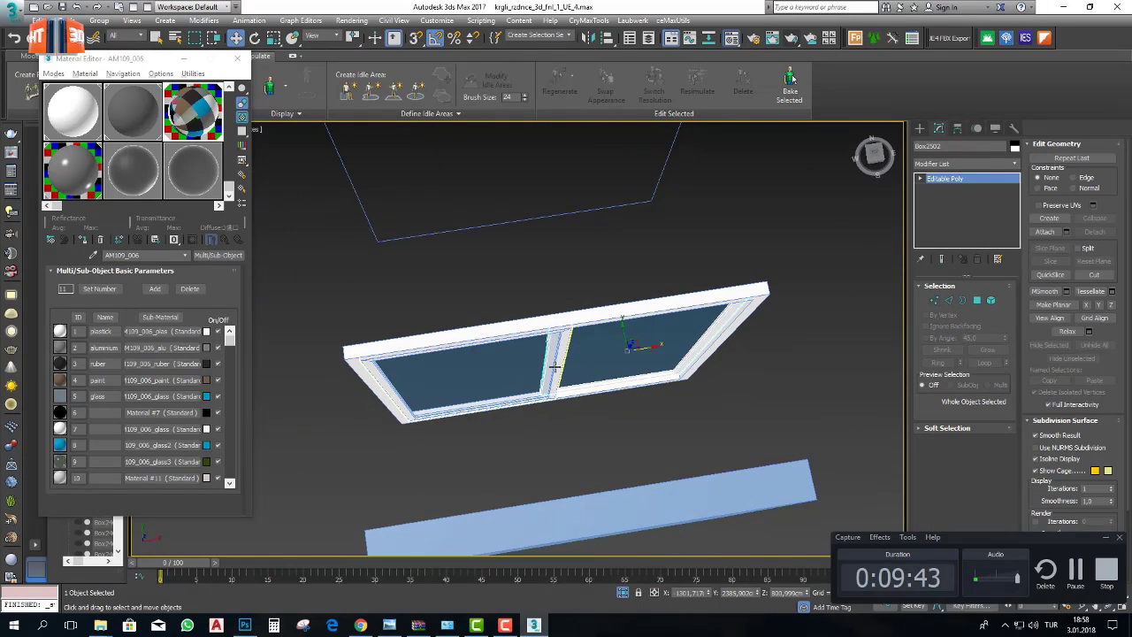
- Move the 12 middle-stile vertices of the original sash about 4 cm in the negative X direction
left_click(555, 365)
left_click(934, 300)
left_click_drag(623, 432, 512, 279)
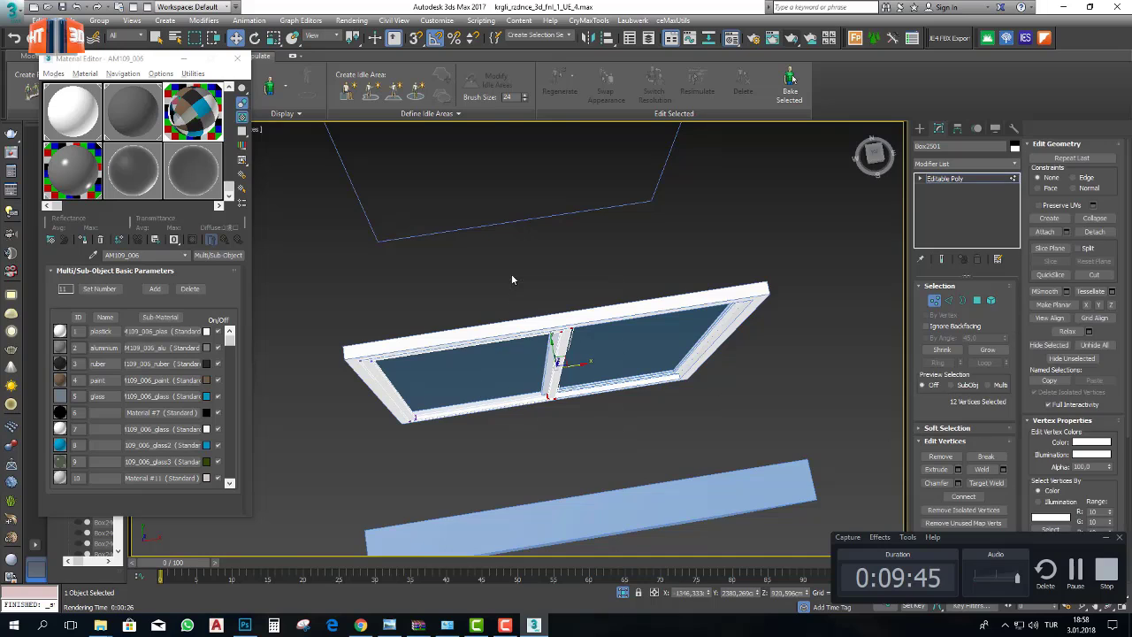
scroll(572, 390, "up", 5)
left_click_drag(564, 306, 546, 316)
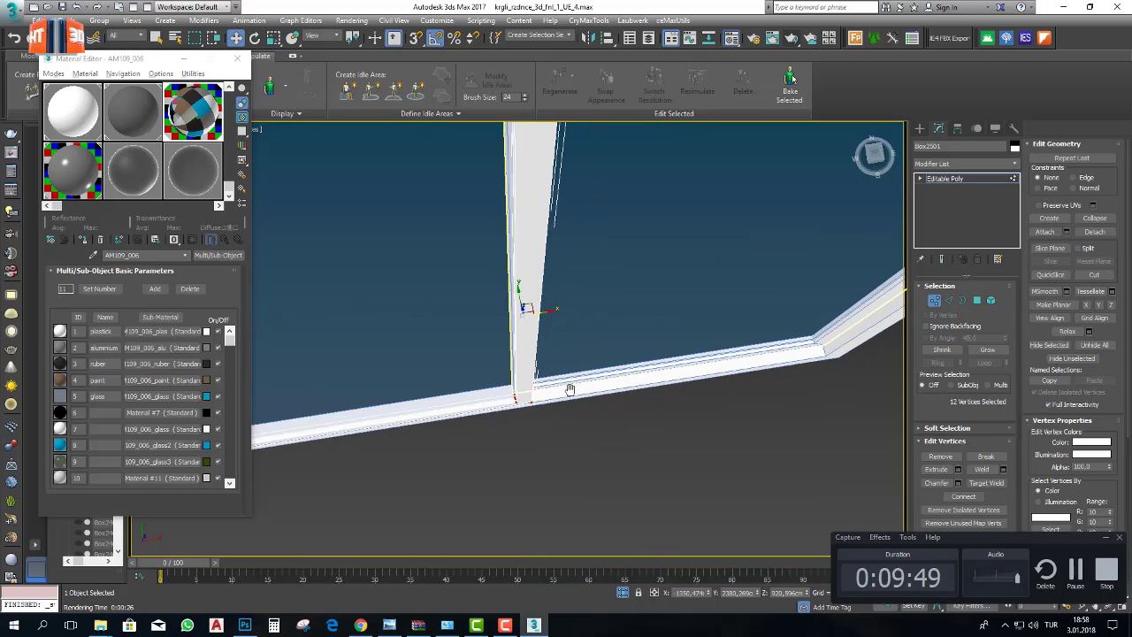
scroll(571, 390, "down", 3)
middle_click_drag(589, 400, 760, 372, "alt")
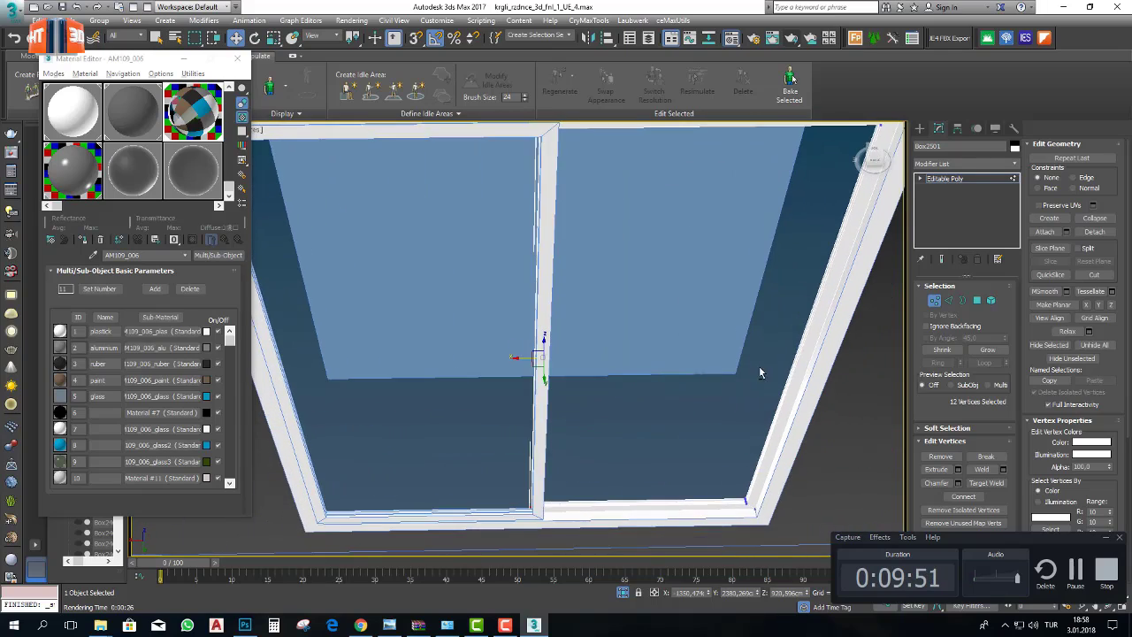
- Shift the original sash's middle-stile vertices about 2 cm back along X to align the two stiles
scroll(625, 368, "down", 3)
middle_click_drag(622, 379, 598, 374, "alt")
left_click_drag(556, 362, 553, 364)
middle_click_drag(553, 375, 599, 426, "alt")
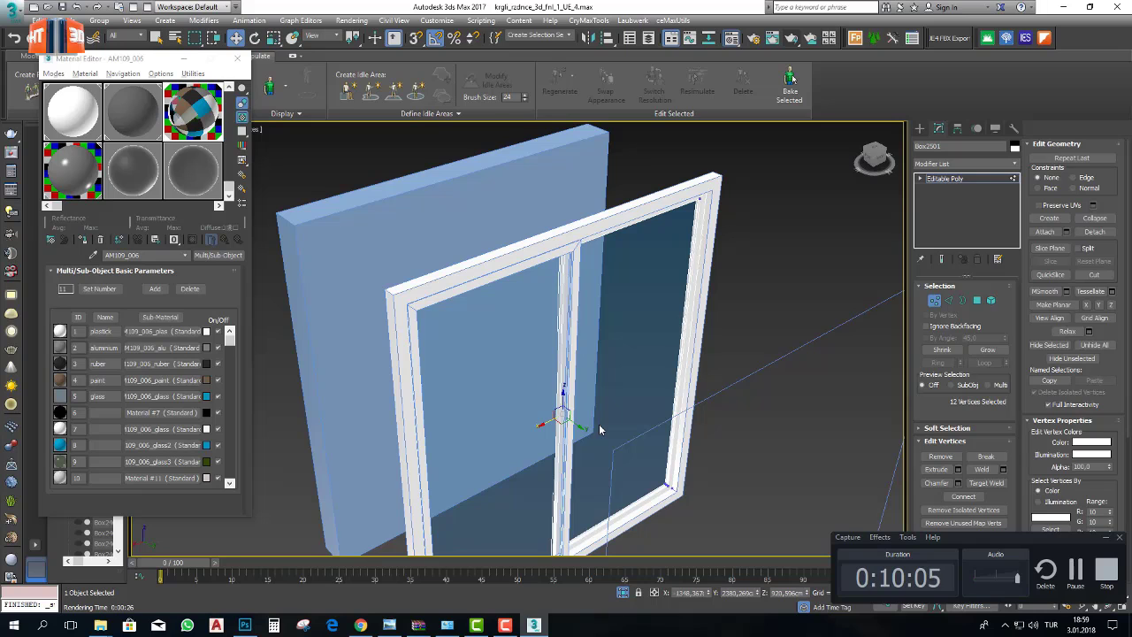
- Draw a handle box about 45.6 cm long, 1.2 cm wide and 1.1 cm high on the face of the middle stile
scroll(566, 416, "up", 4)
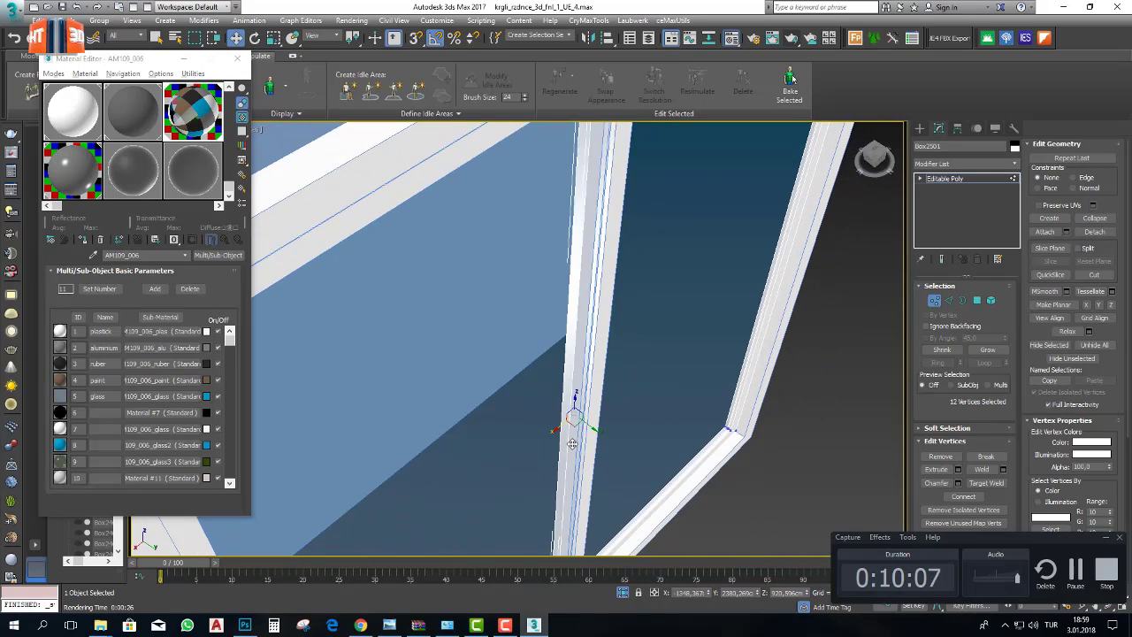
middle_click_drag(537, 382, 709, 416, "alt")
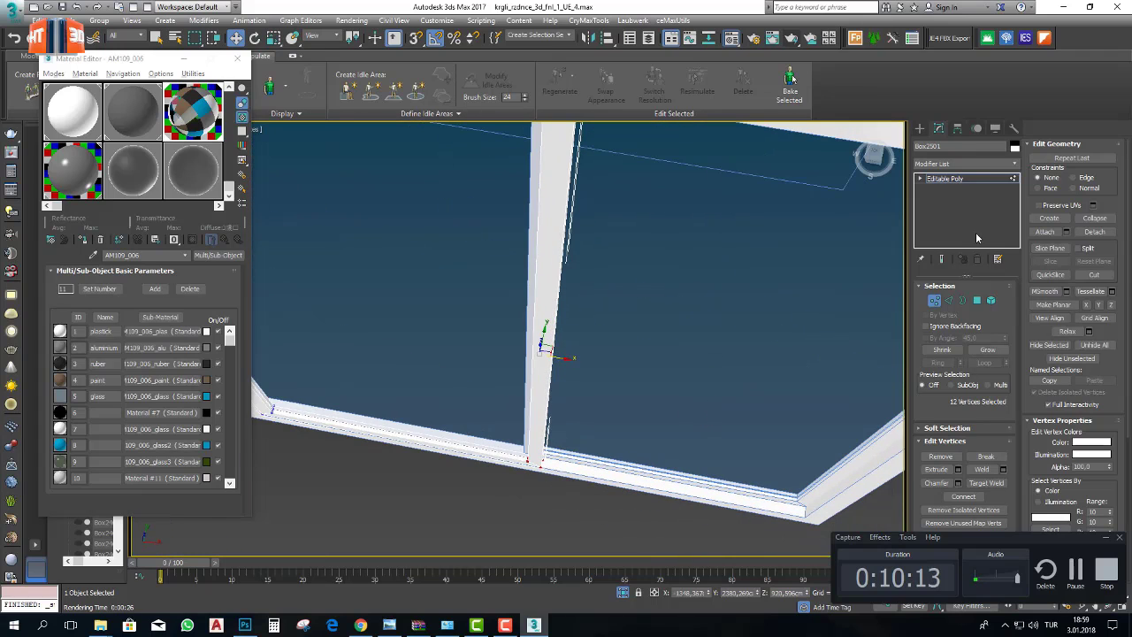
left_click(920, 132)
left_click(946, 210)
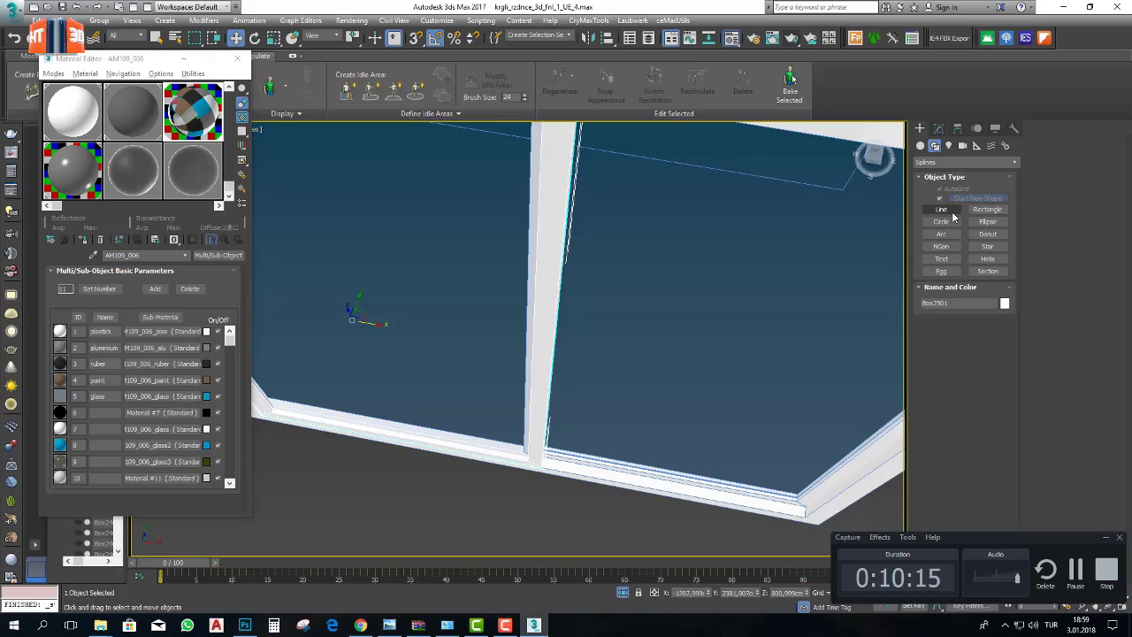
left_click(921, 145)
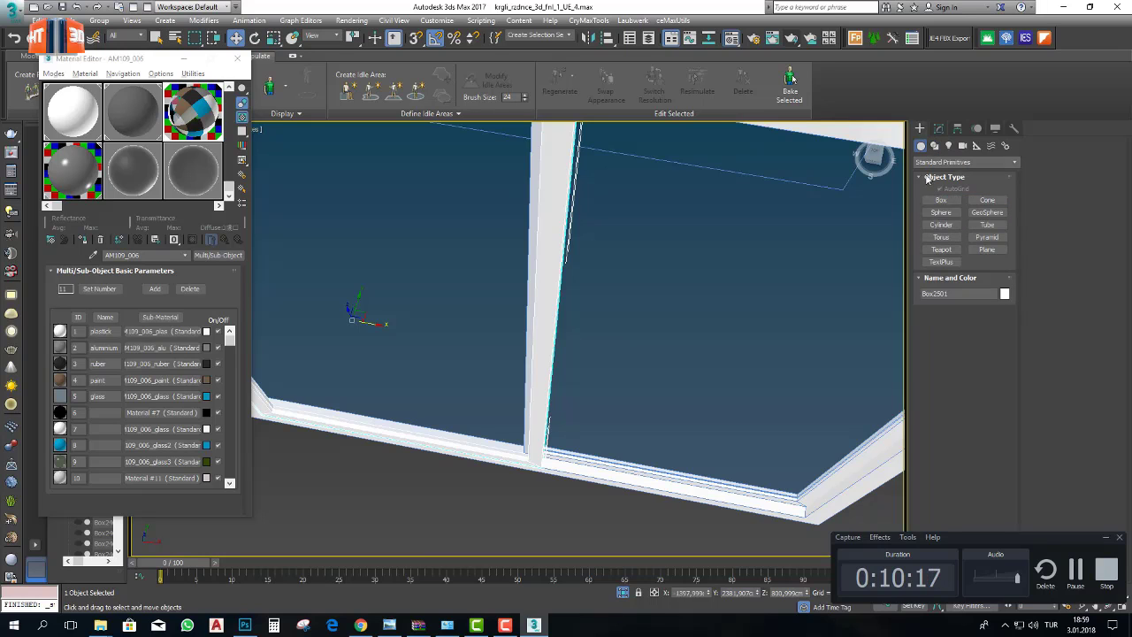
left_click(944, 201)
middle_click_drag(601, 243, 640, 320)
scroll(641, 319, "down", 5)
scroll(545, 324, "up", 3)
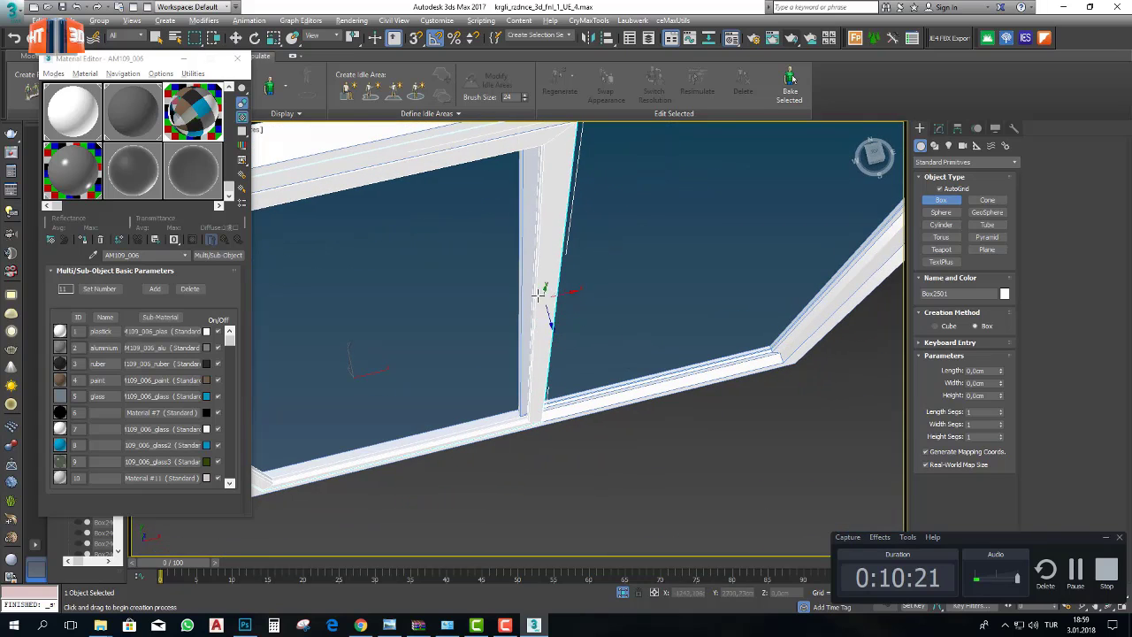
left_click_drag(547, 269, 542, 333)
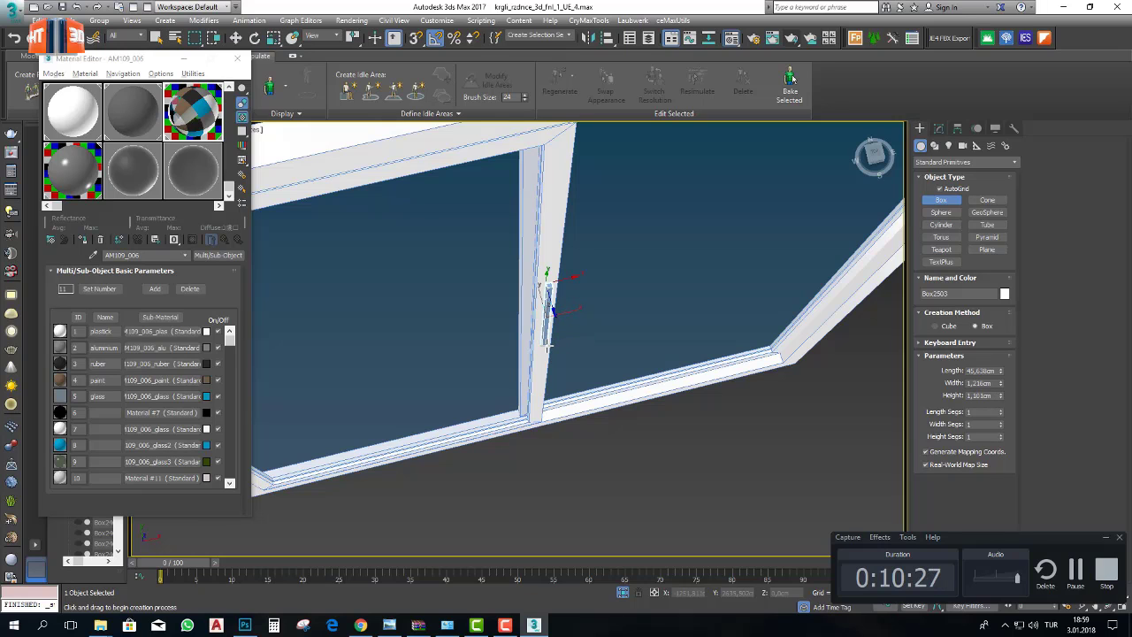
left_click(546, 346)
- Set the handle box's height to 2 cm and convert the box to an editable poly
middle_click_drag(524, 337, 731, 374, "alt")
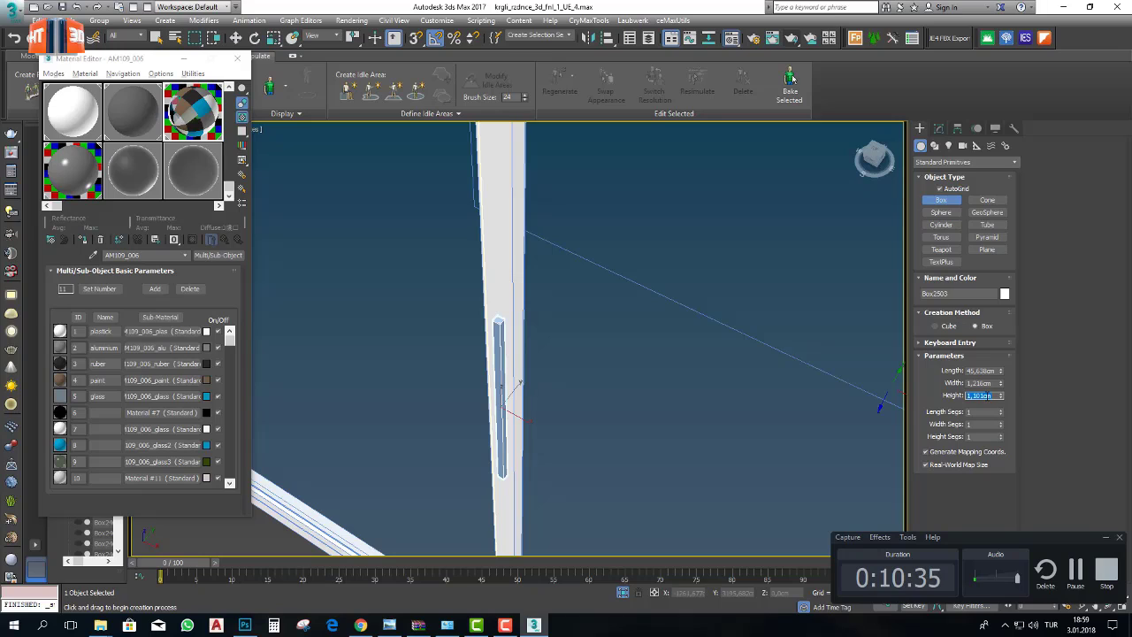
key("Return")
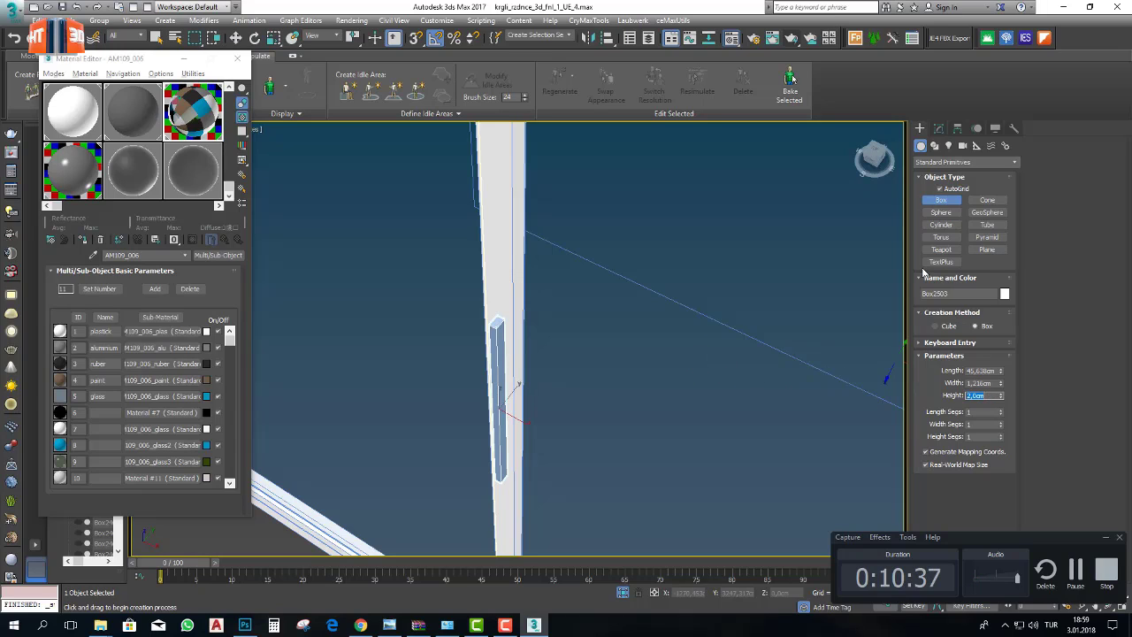
left_click(938, 128)
right_click(957, 179)
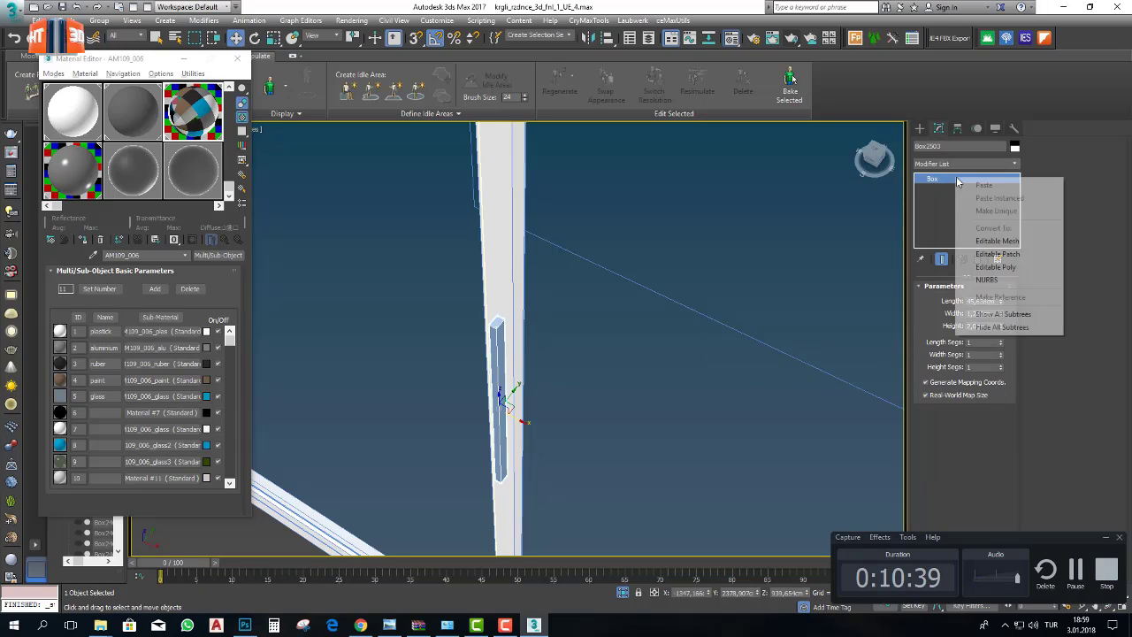
left_click(964, 267)
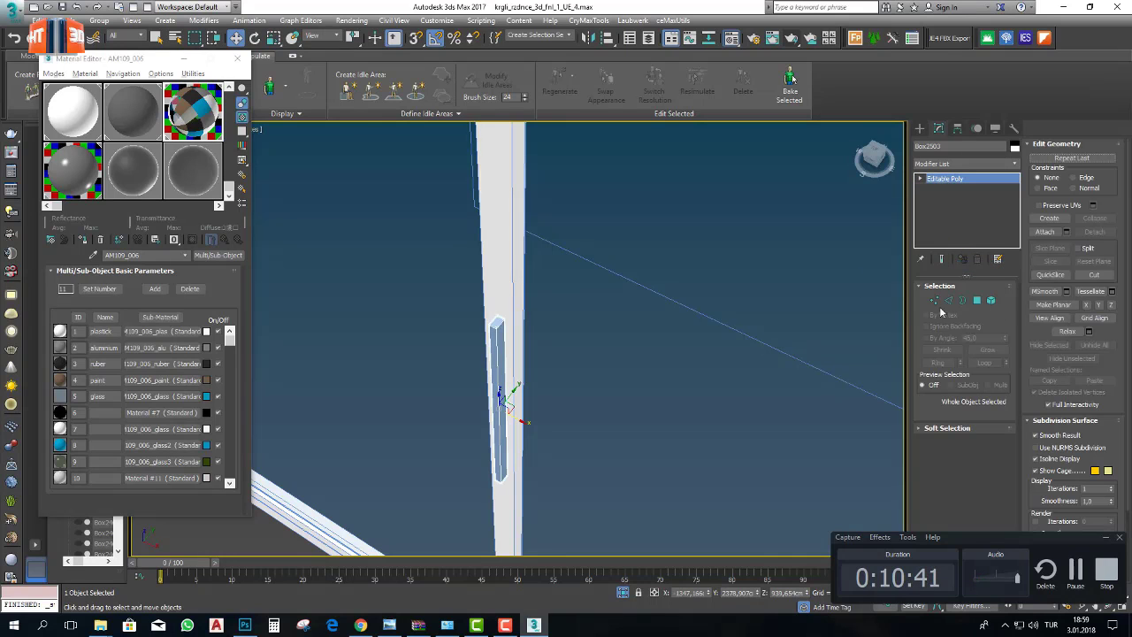
- Extrude the long side polygon of the handle box by 1 cm
left_click(976, 300)
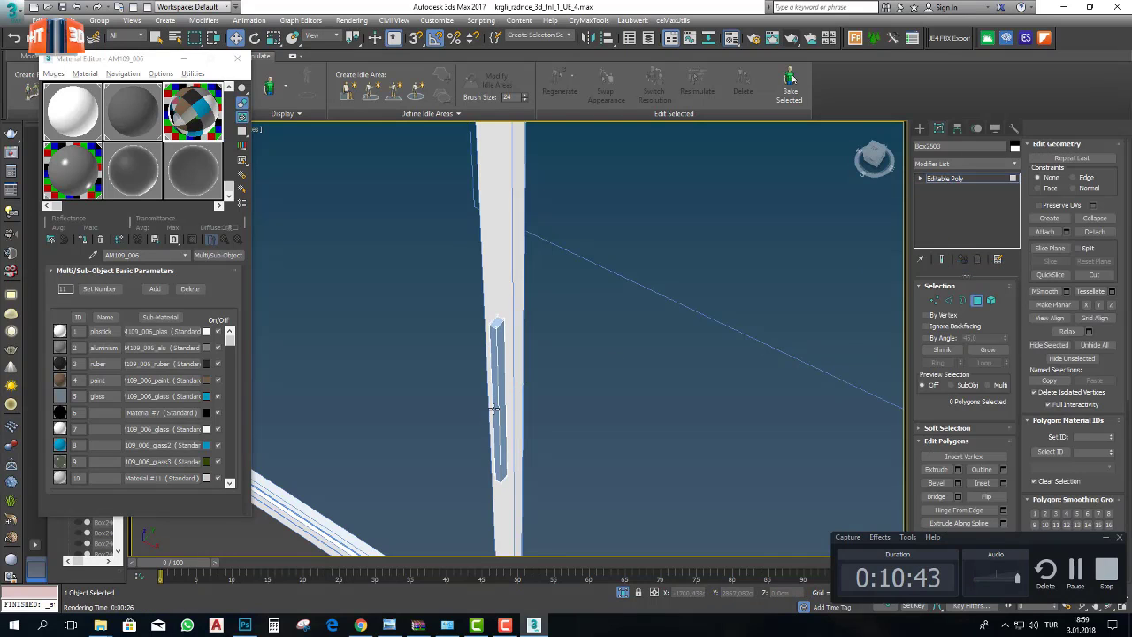
left_click(494, 407)
middle_click_drag(507, 445, 531, 448, "alt")
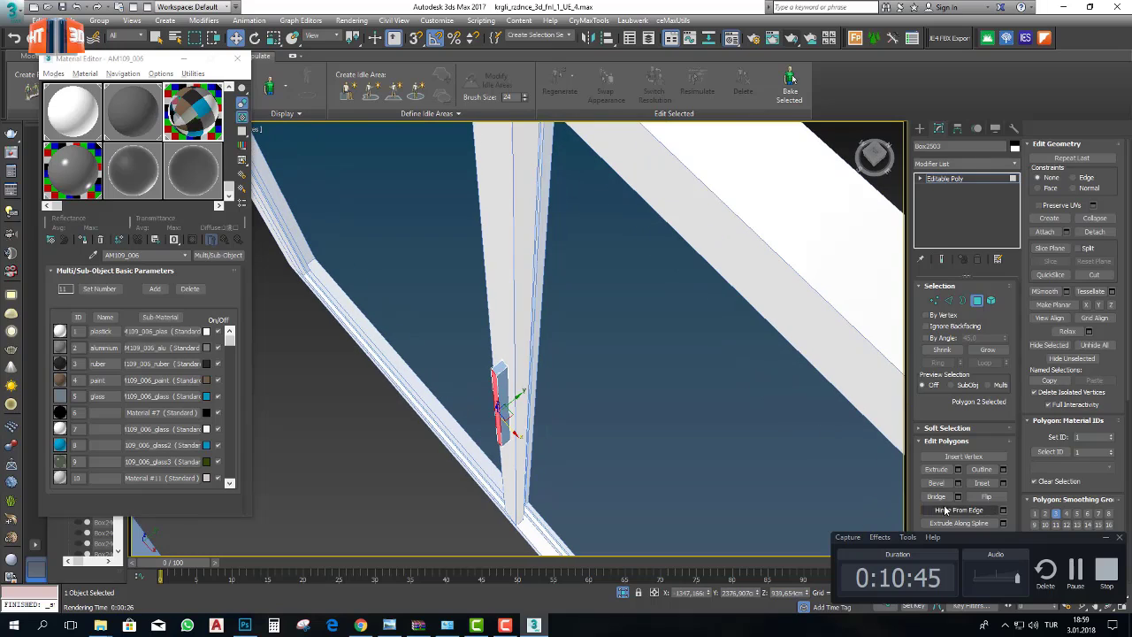
left_click(958, 470)
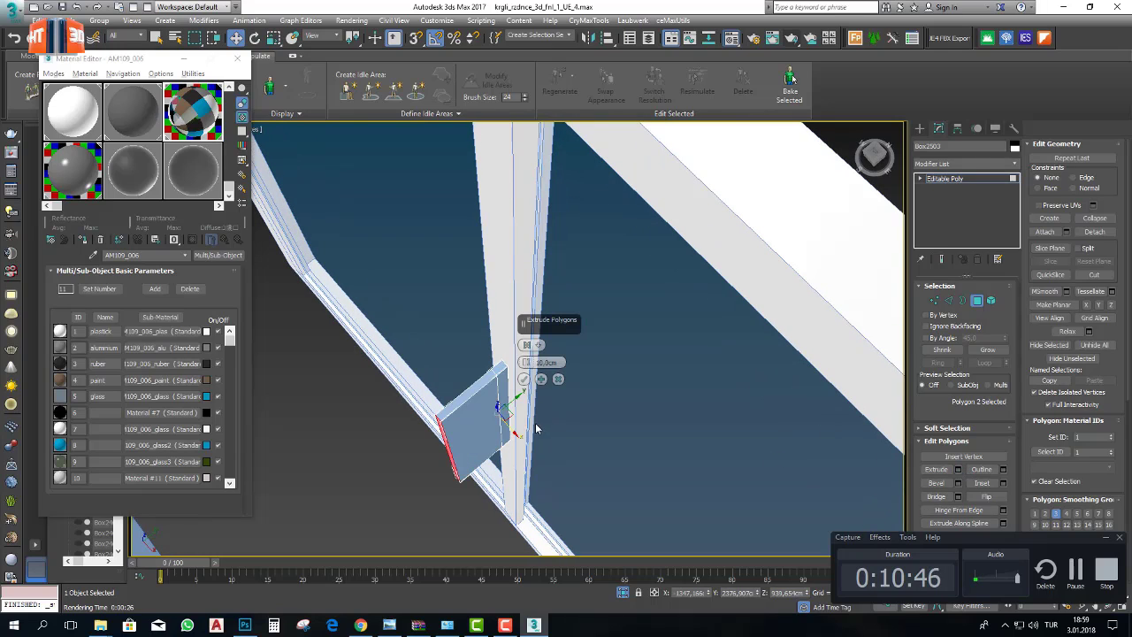
left_click(550, 363)
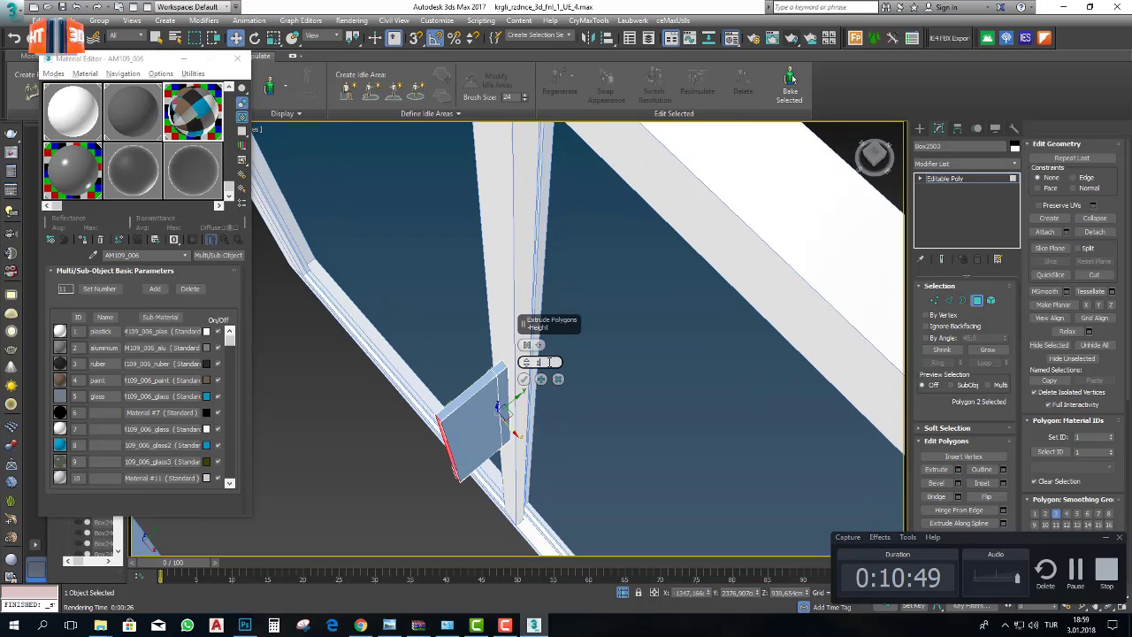
key("Return")
left_click(523, 378)
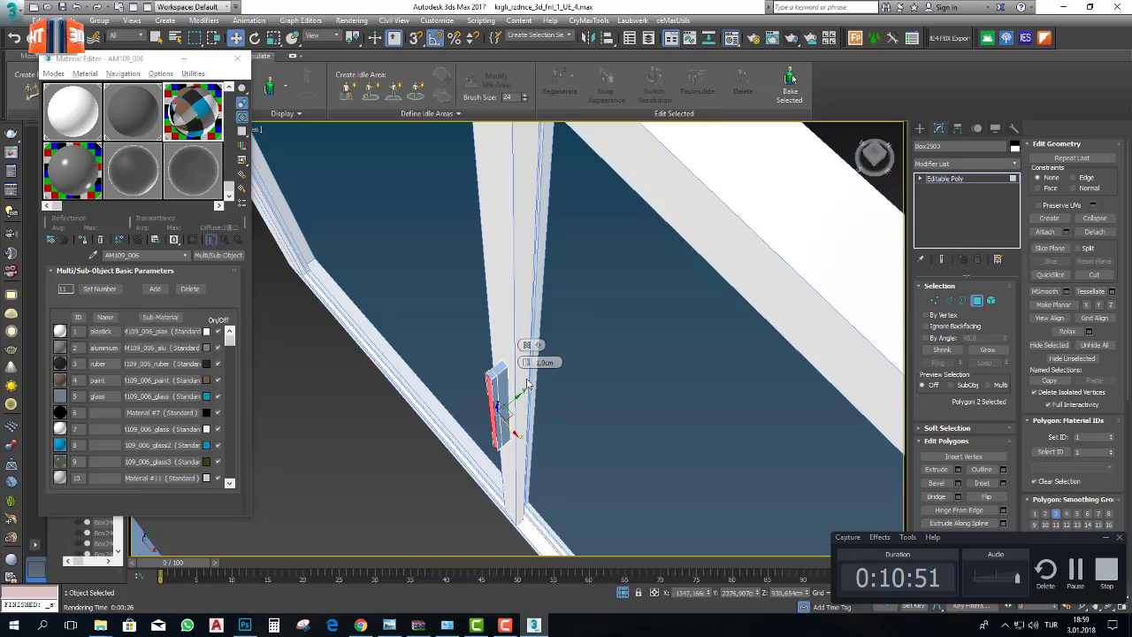
- Extrude the long narrow polygon on the side of the newly extruded strip by 3 cm
left_click(958, 471)
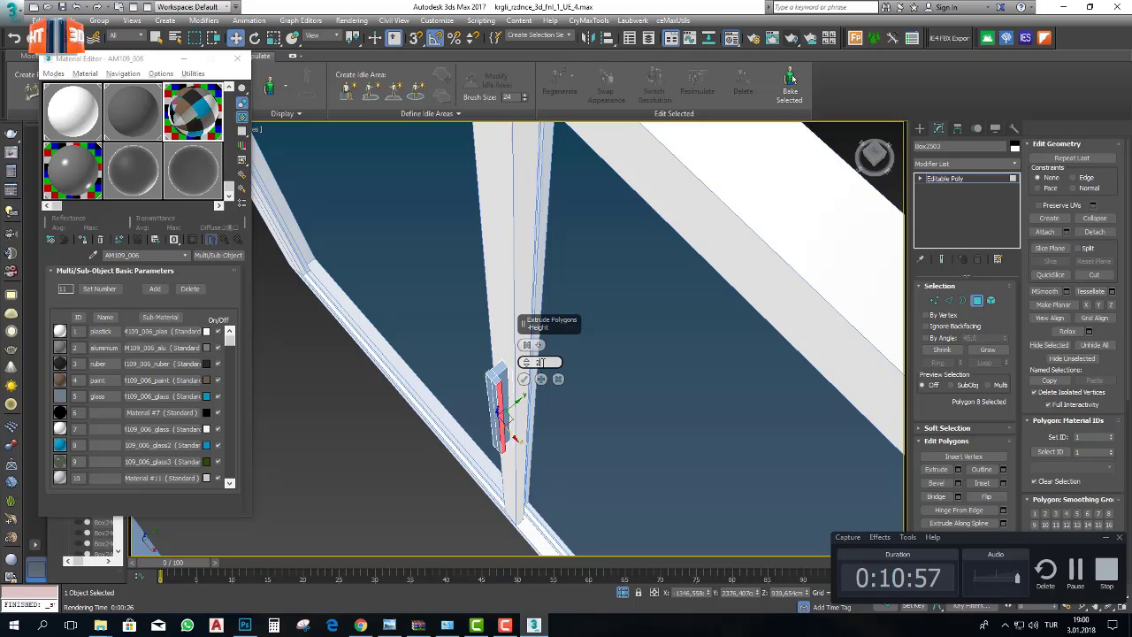
type("2")
key("Return")
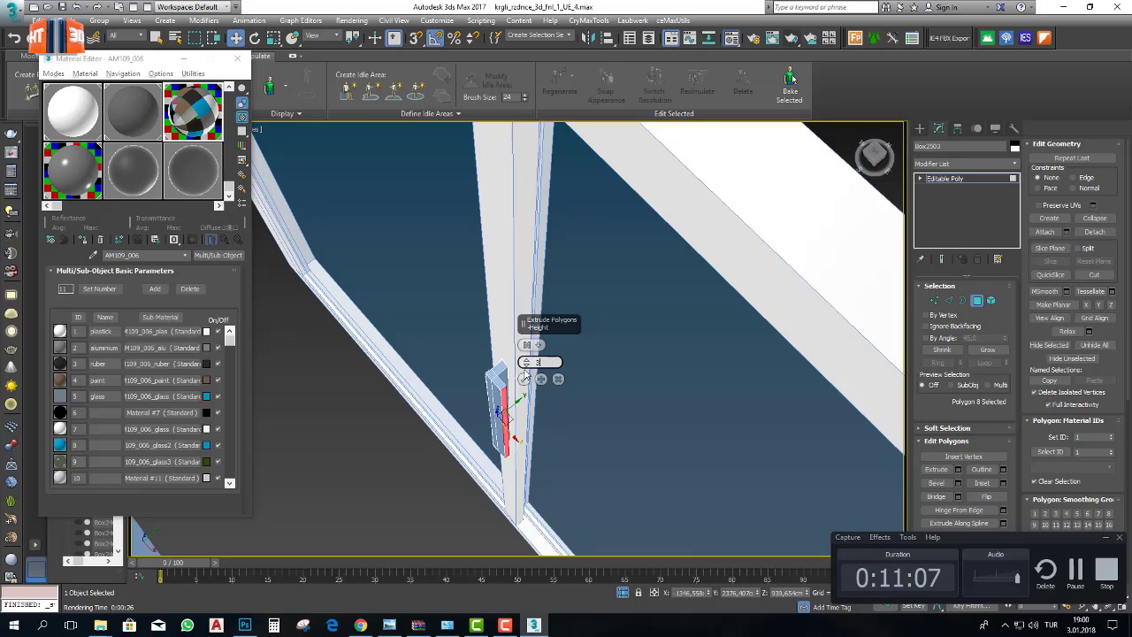
key("Return")
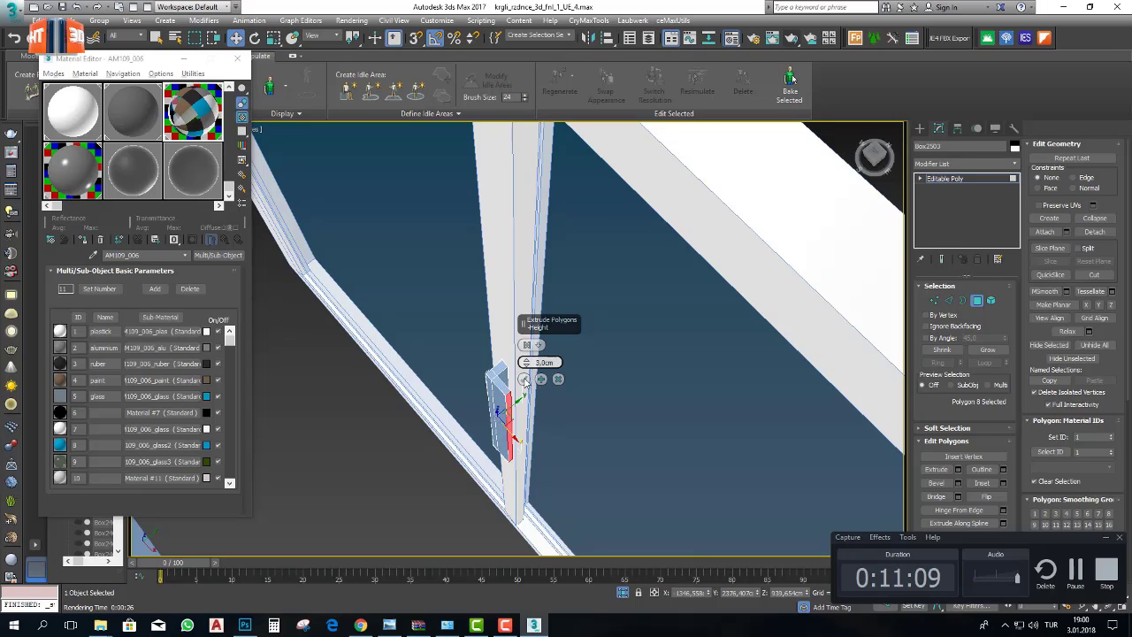
left_click(524, 379)
middle_click_drag(524, 381, 561, 392, "alt")
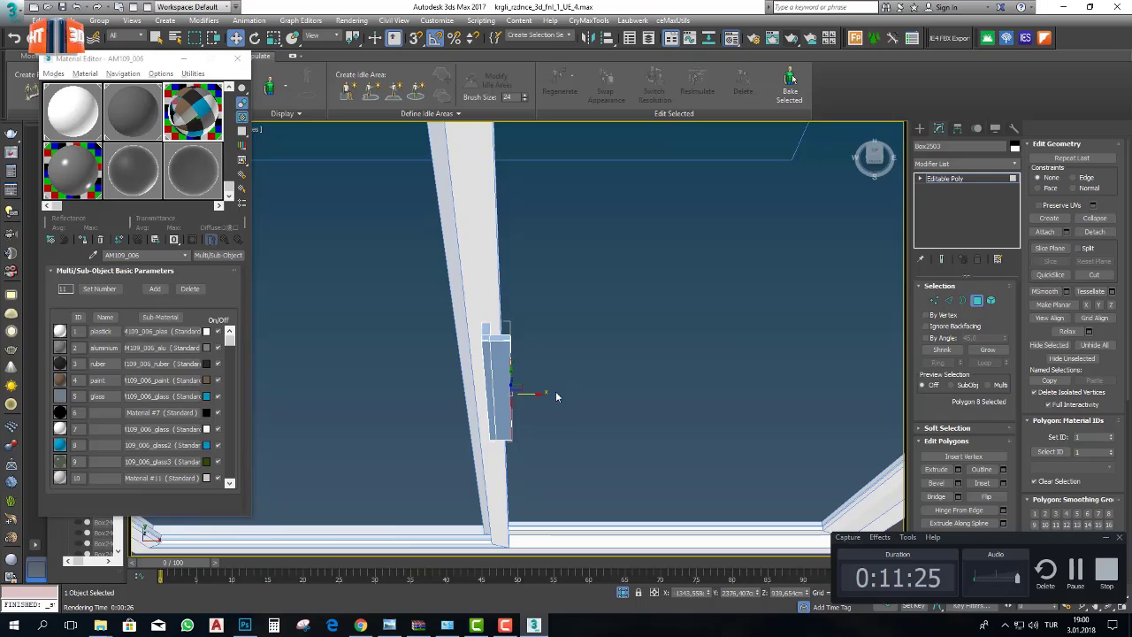
- Leave polygon editing and delete the handle box from the middle stile
left_click(493, 386)
left_click(977, 301)
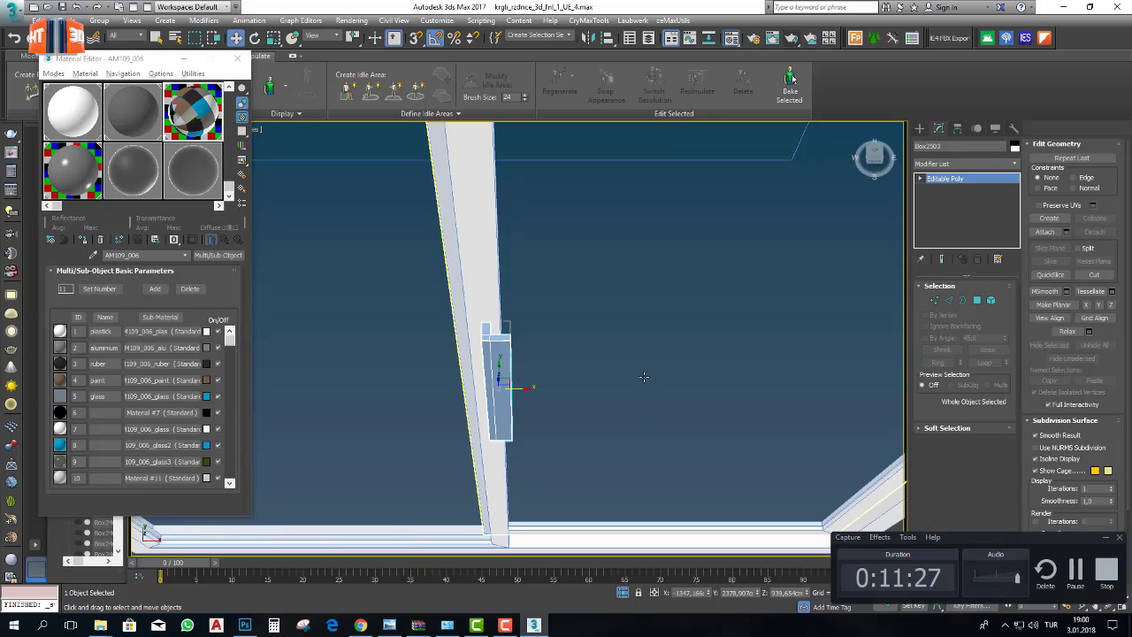
left_click(800, 369)
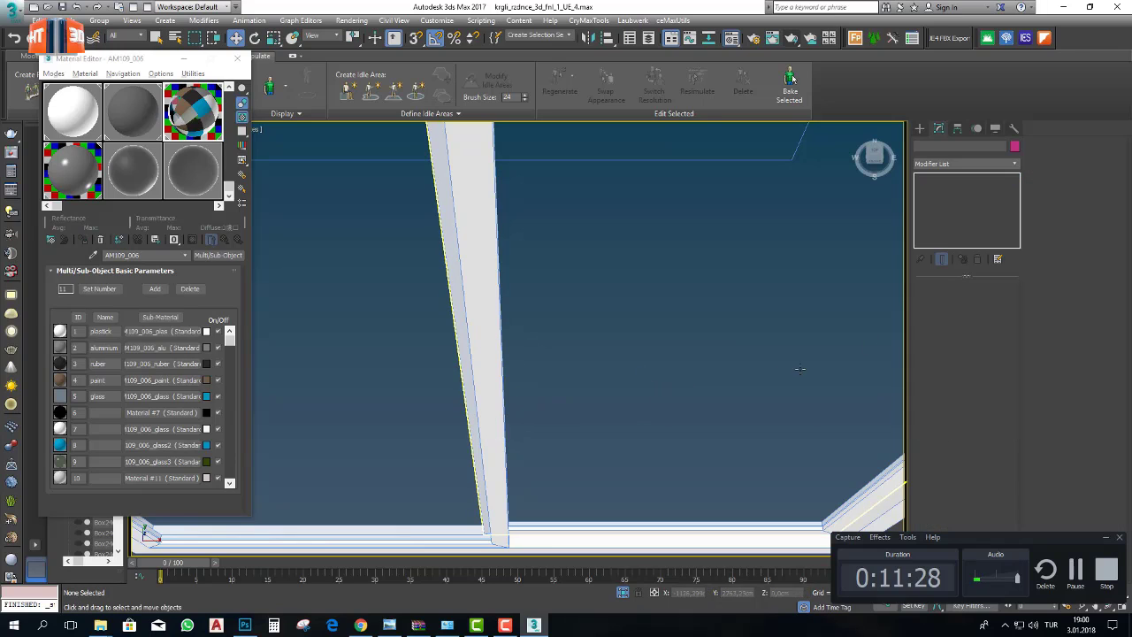
- Create a cylinder of about 0.85 cm radius on the middle stile's face, 3 cm high with one height segment
left_click(920, 129)
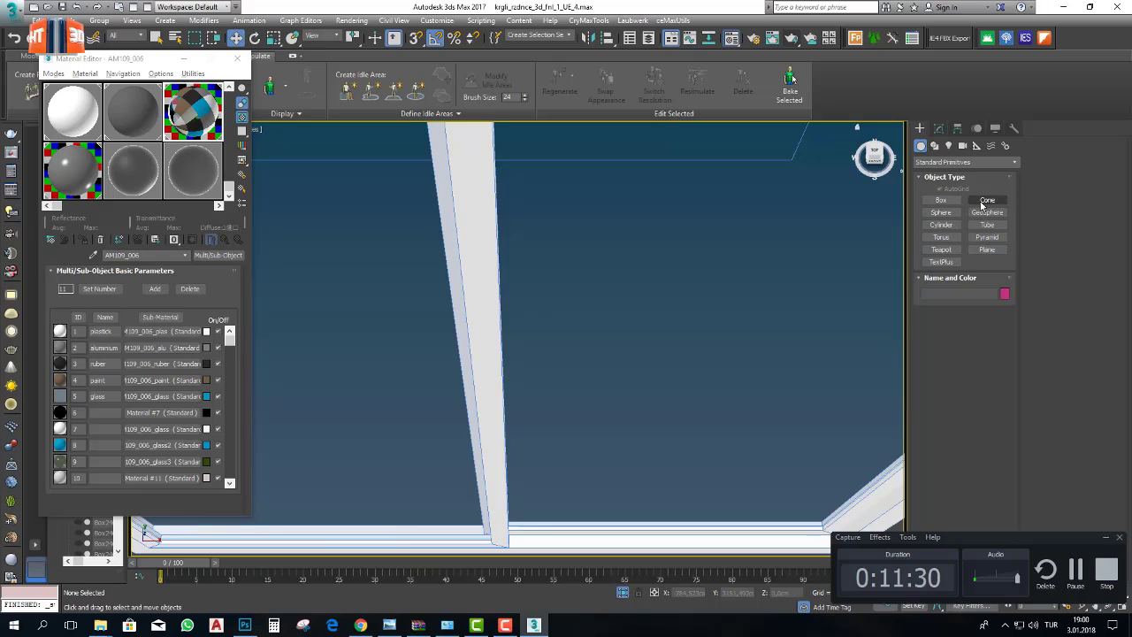
left_click(941, 224)
middle_click_drag(657, 309, 560, 281, "alt")
left_click_drag(500, 245, 503, 243)
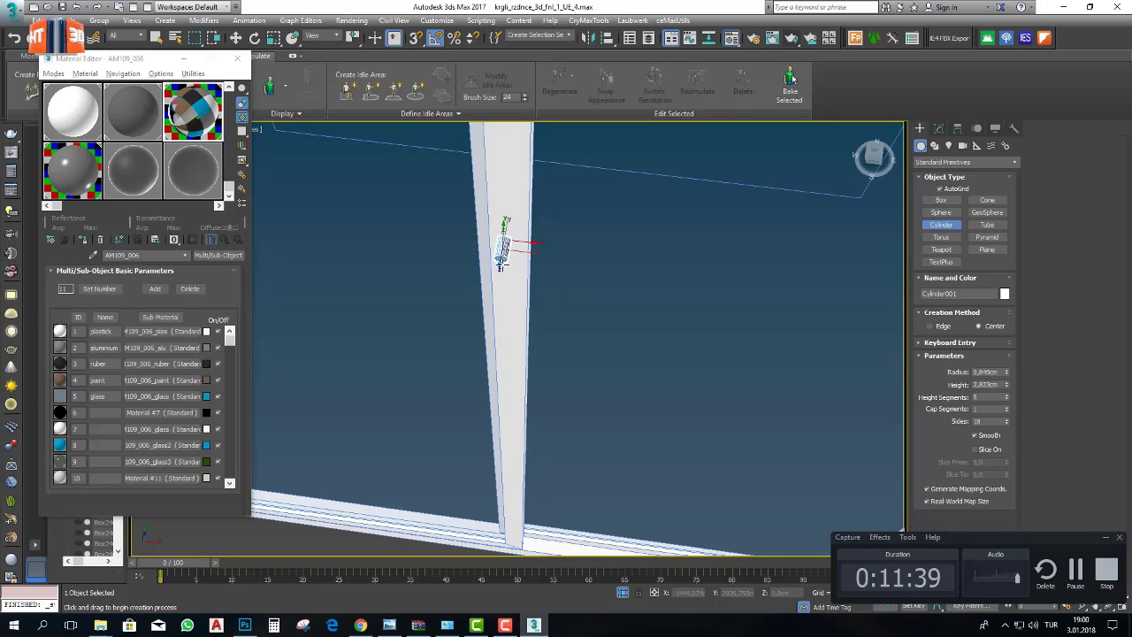
left_click(502, 264)
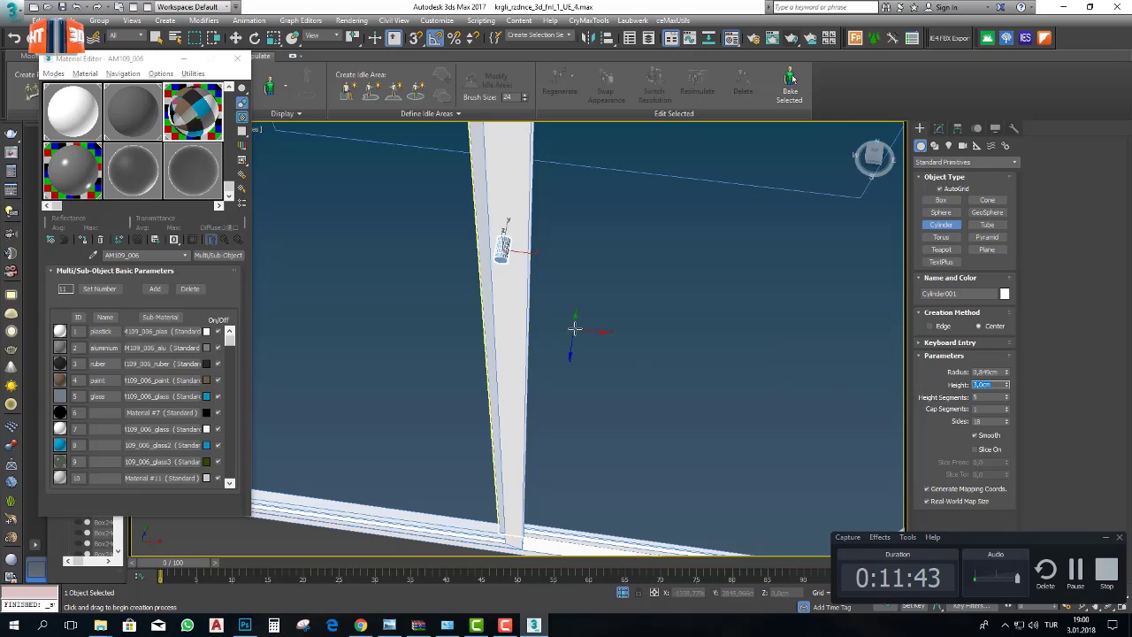
middle_click_drag(602, 314, 648, 330, "alt")
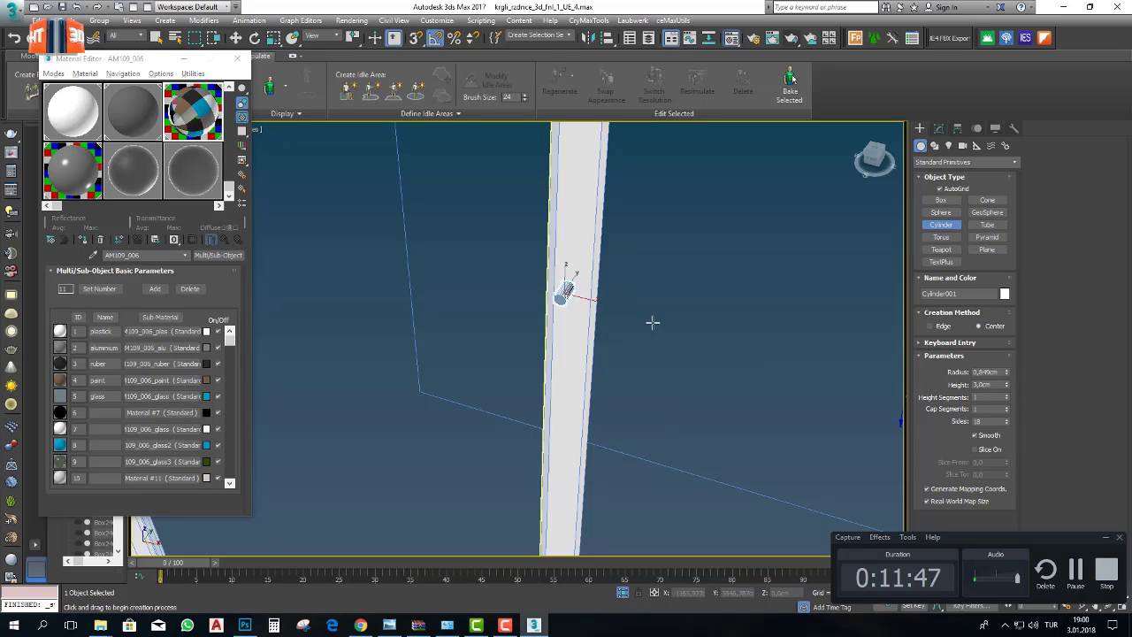
- Clone the cylinder along its axis as a single independent copy placed against its outer end
mouse_move(652, 321)
middle_mouse_down("alt")
mouse_move(677, 351)
mouse_move(659, 332)
middle_mouse_up("alt")
scroll(567, 301, "up", 4)
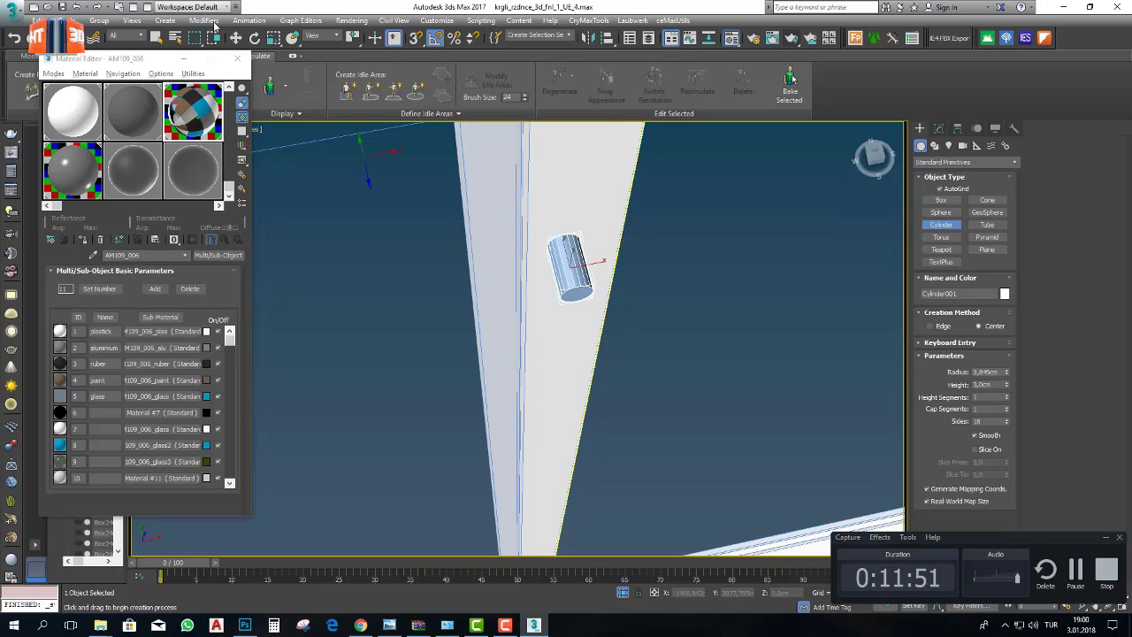
left_click(236, 38)
middle_click_drag(490, 270, 565, 272, "alt")
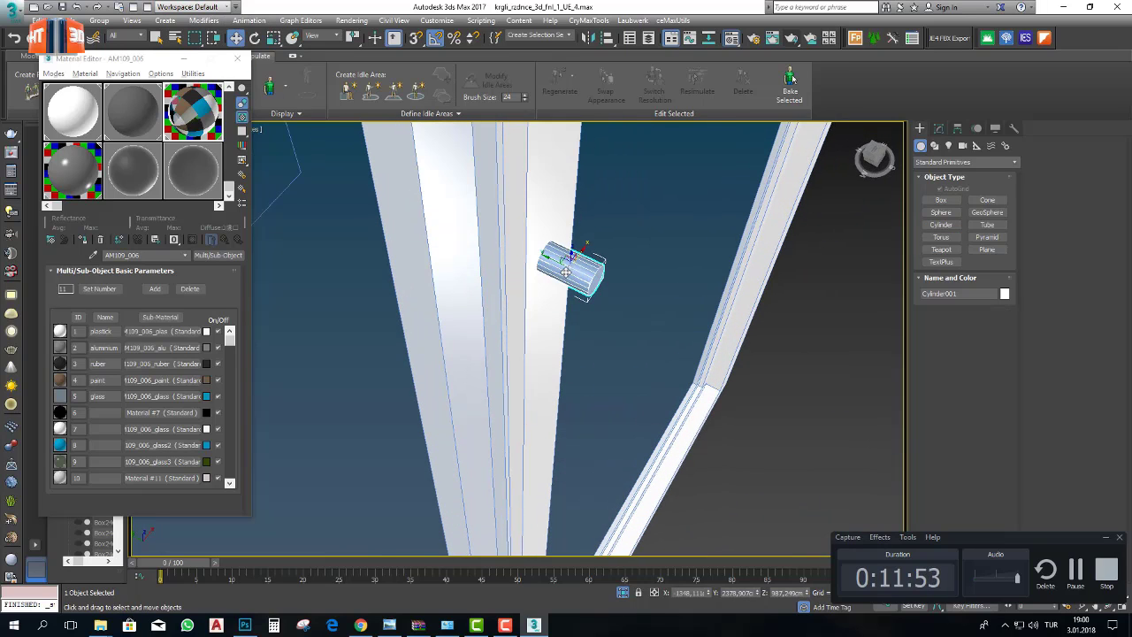
left_click_drag(547, 258, 599, 288, "shift")
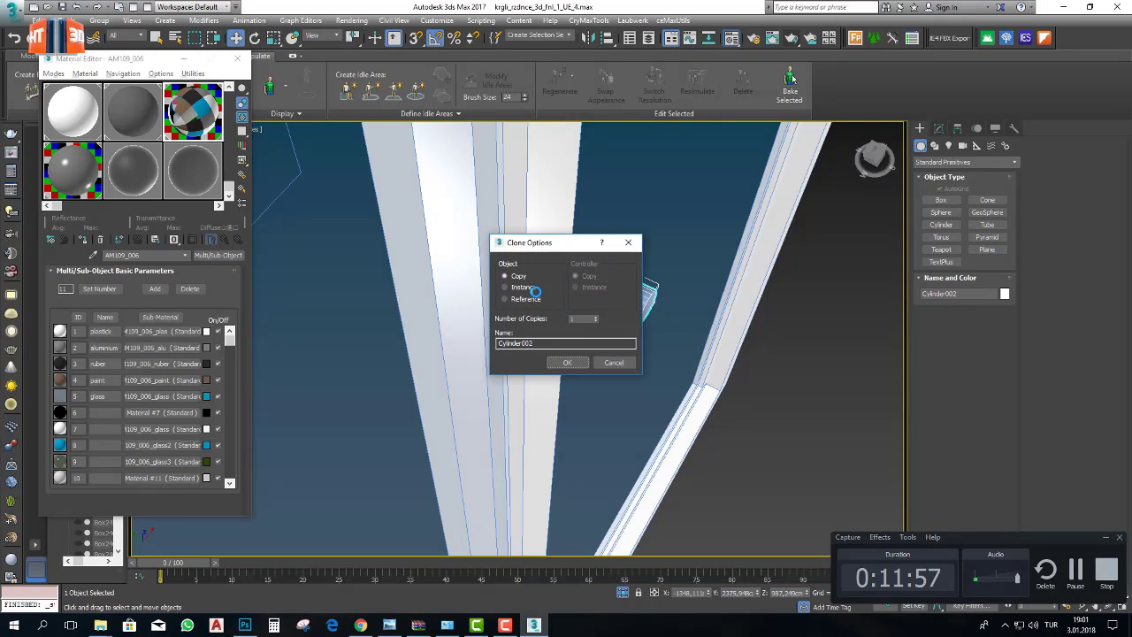
left_click(568, 362)
- Set the copied cylinder's height to 25 cm to form the handle grip
mouse_move(568, 362)
middle_mouse_down("alt")
mouse_move(561, 344)
mouse_move(518, 335)
middle_mouse_up("alt")
mouse_move(606, 335)
middle_mouse_down("alt")
mouse_move(575, 336)
mouse_move(594, 328)
middle_mouse_up("alt")
left_click(939, 129)
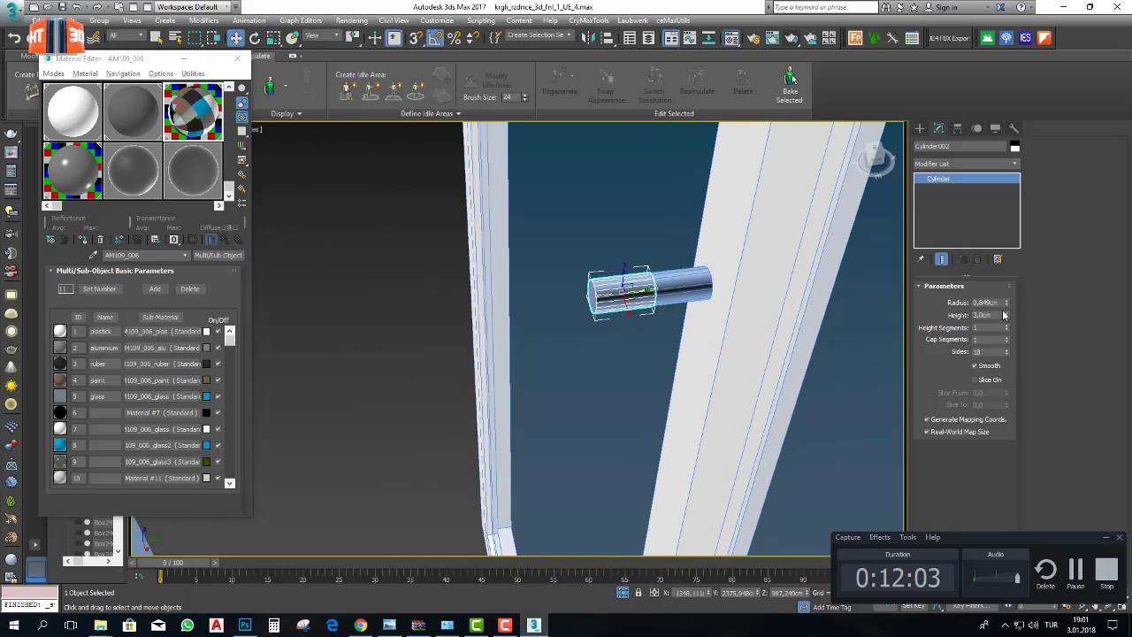
left_click_drag(1003, 292, 893, 587)
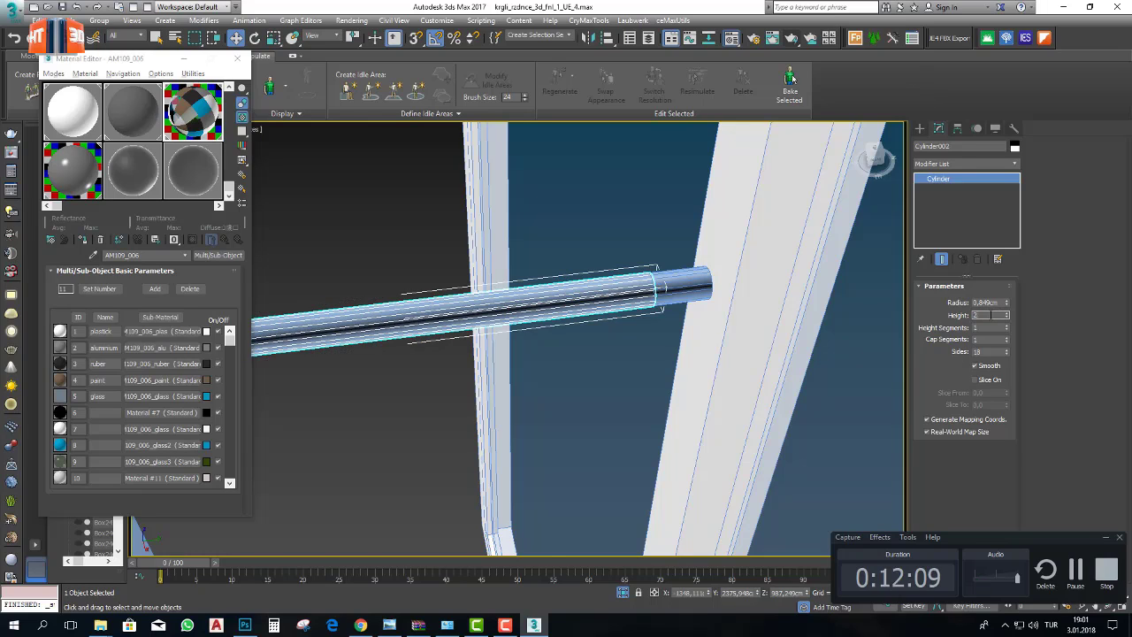
key("Return")
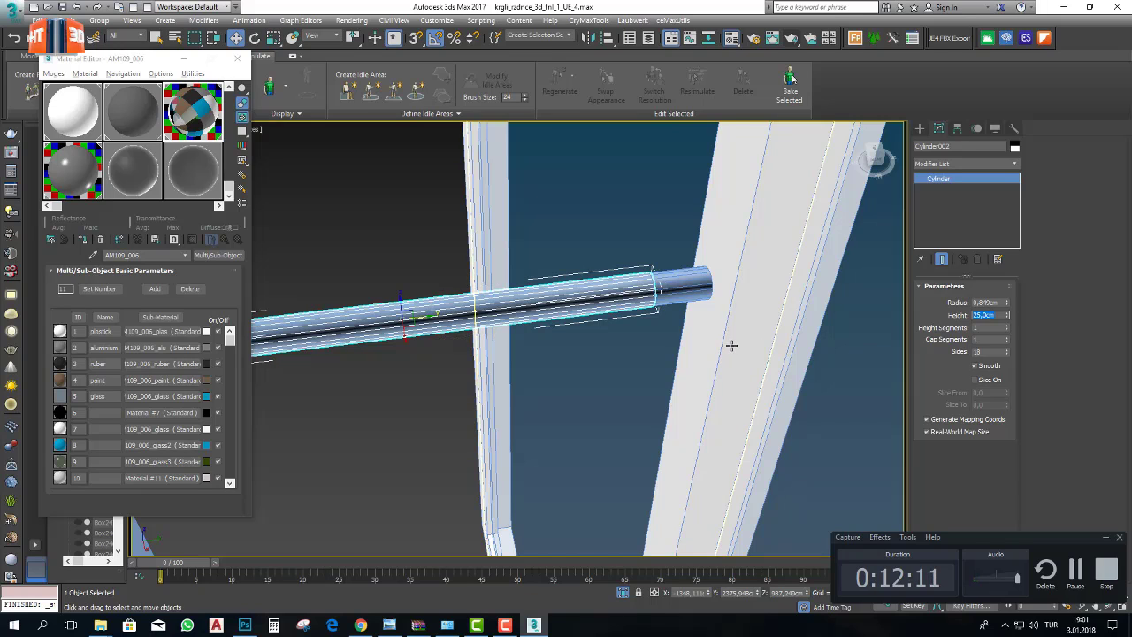
scroll(733, 345, "down", 4)
scroll(680, 354, "up", 3)
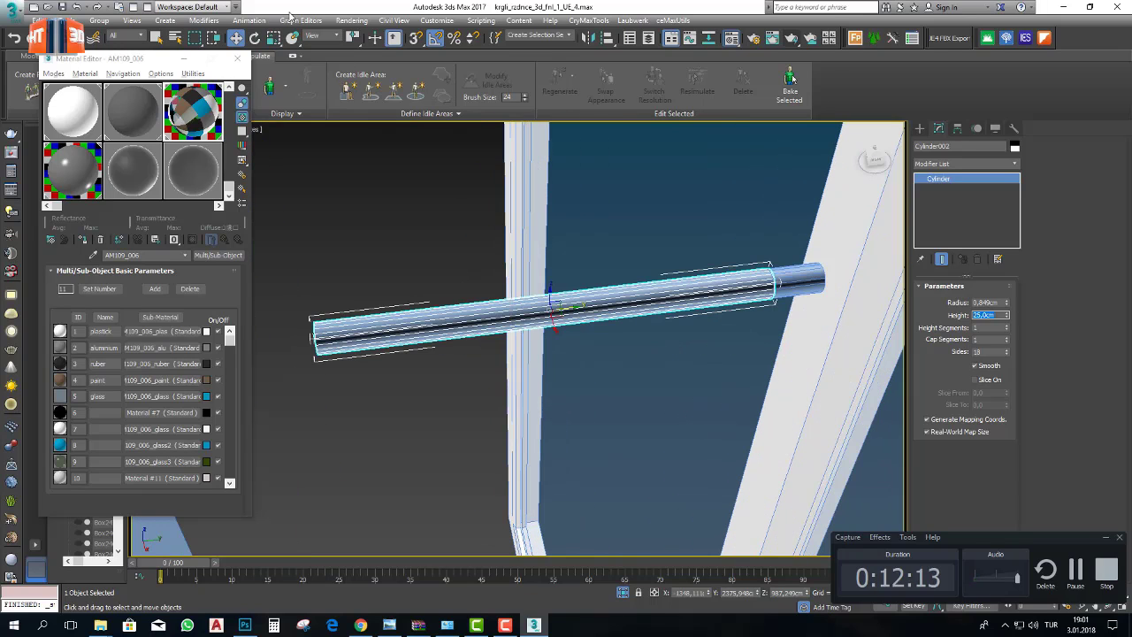
- Rotate the 25 cm cylinder 90 degrees about X so it hangs down parallel to the stile
left_click(253, 39)
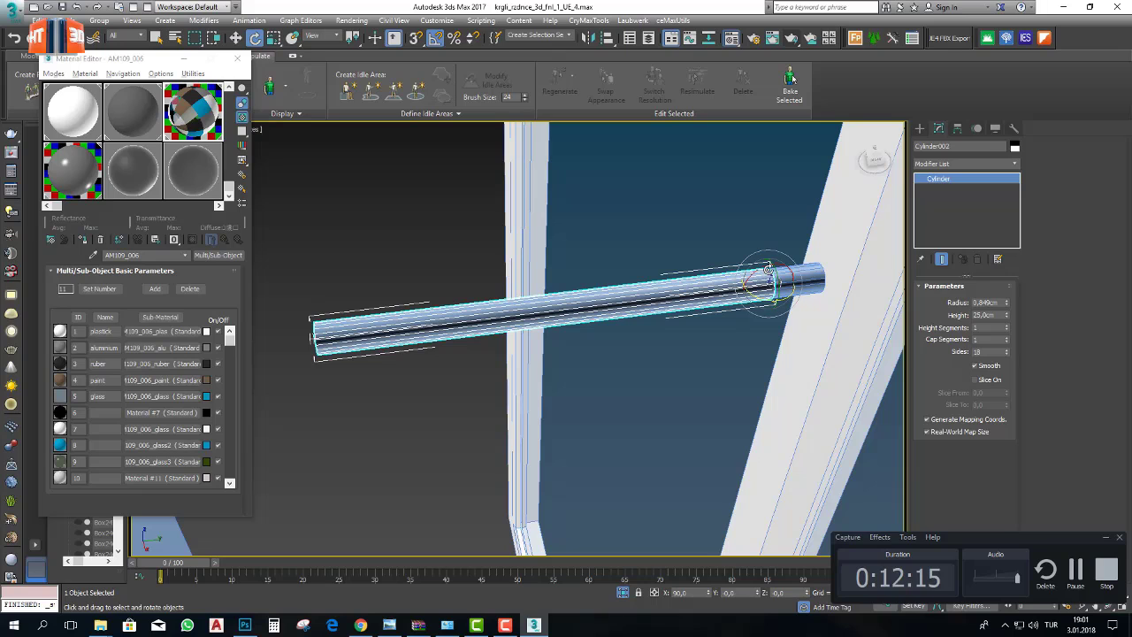
left_click_drag(767, 267, 713, 283)
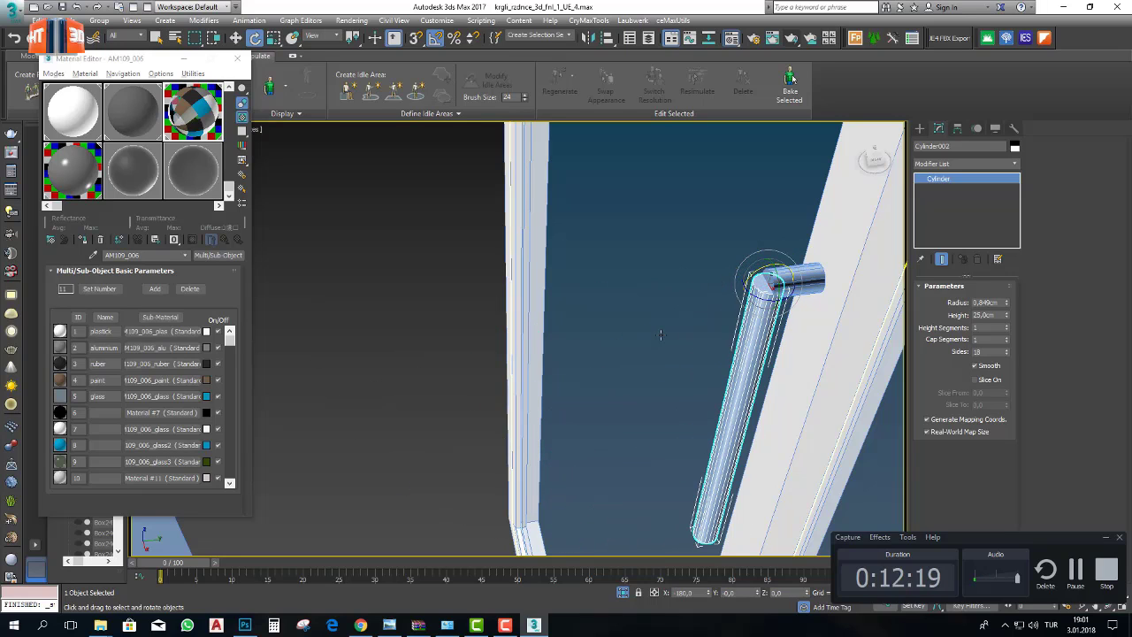
middle_click_drag(712, 283, 604, 298, "alt")
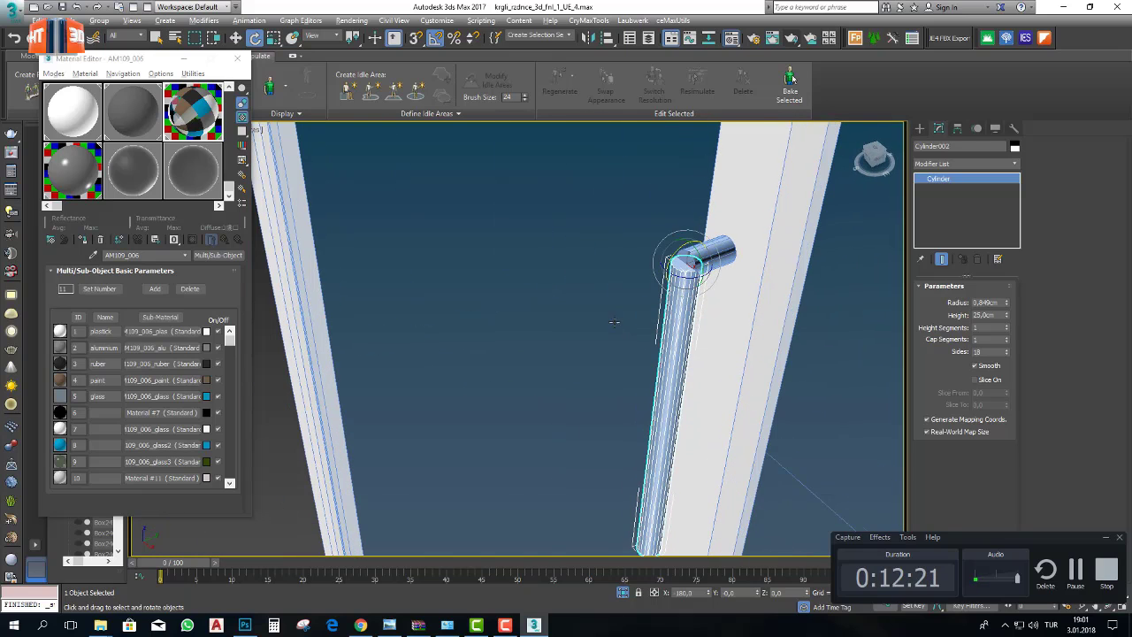
- Raise the 25 cm grip cylinder vertically so its upper end extends above the short post
left_click(235, 38)
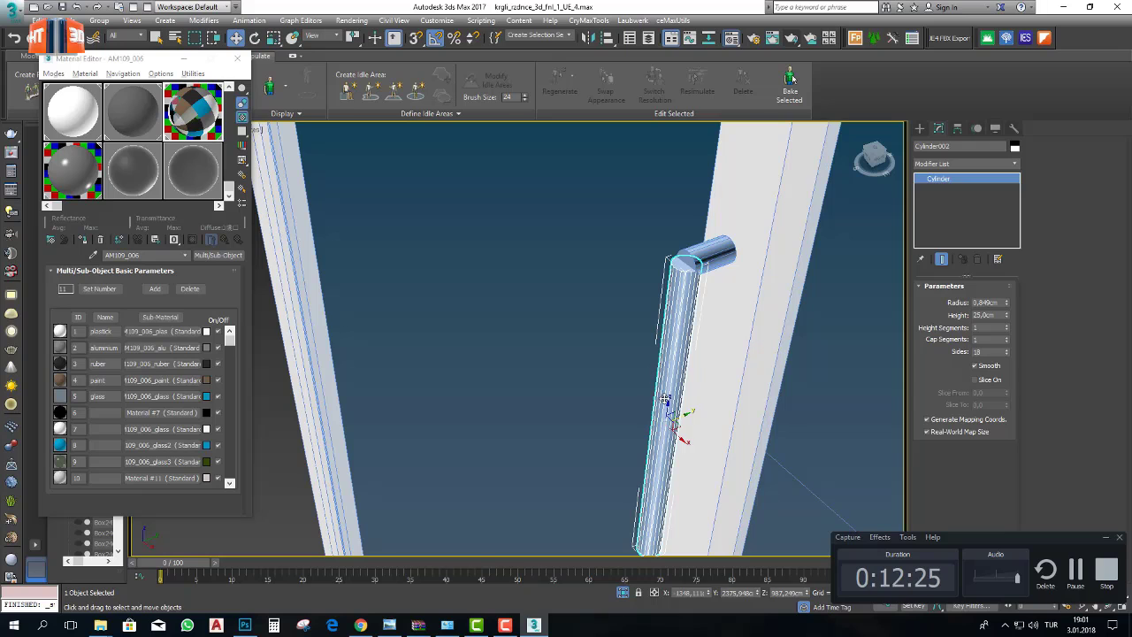
left_click_drag(668, 404, 674, 361)
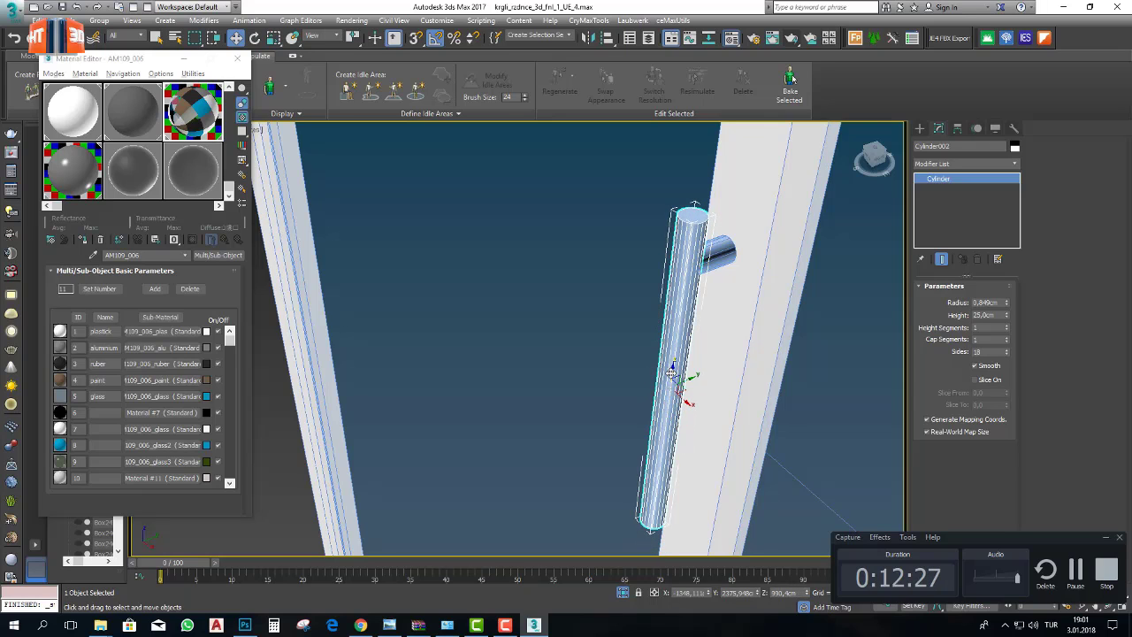
middle_click_drag(693, 366, 589, 319, "alt")
- Clone the short post straight down to near the grip's lower end as a single independent copy
left_click(657, 223, "ctrl")
scroll(585, 343, "up", 2)
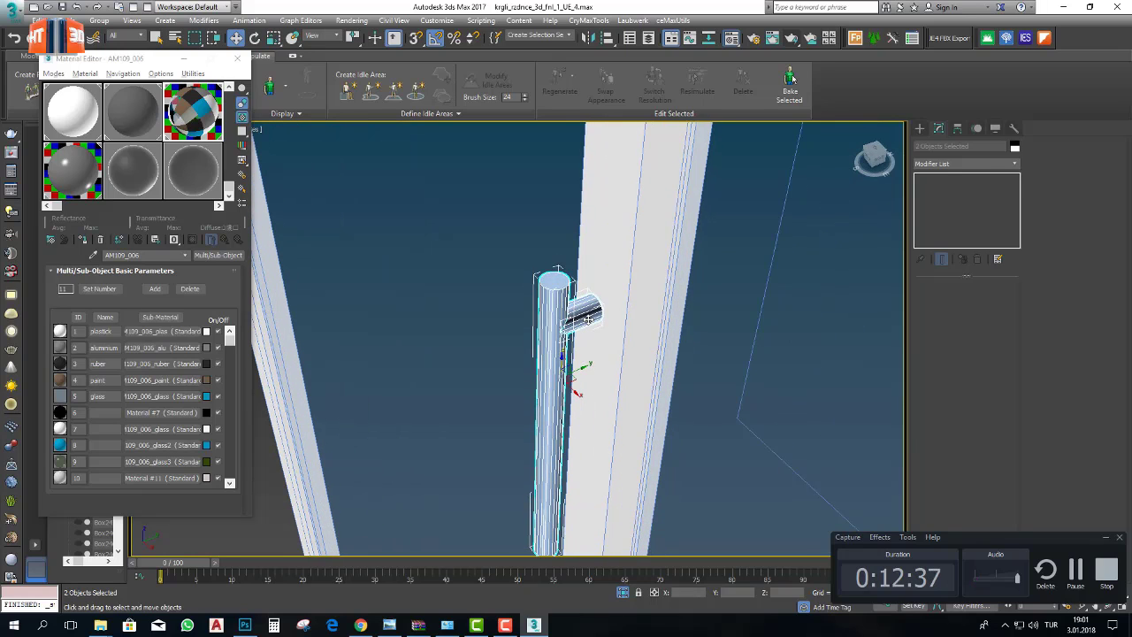
left_click(588, 318)
left_click_drag(585, 317, 586, 494, "shift")
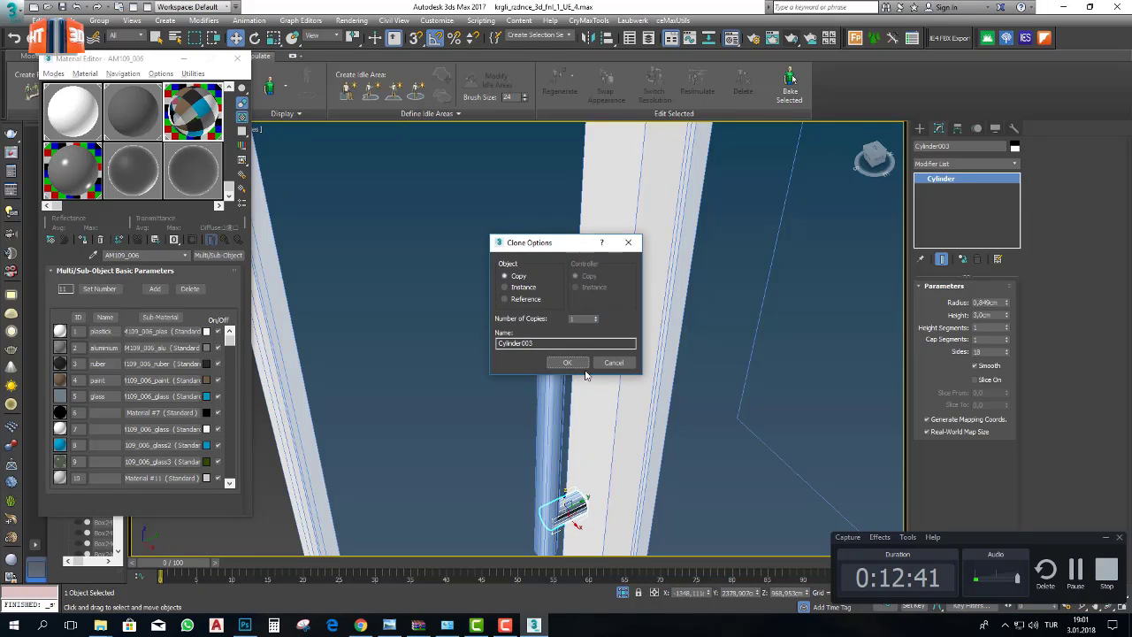
left_click(567, 363)
- Group the grip cylinder and its two posts into one handle under the default group name
mouse_move(580, 365)
middle_mouse_down("alt")
mouse_move(629, 312)
mouse_move(601, 365)
mouse_move(636, 346)
mouse_move(610, 380)
mouse_move(628, 349)
mouse_move(601, 372)
middle_mouse_up("alt")
left_click(576, 355, "ctrl")
left_click(584, 389, "ctrl")
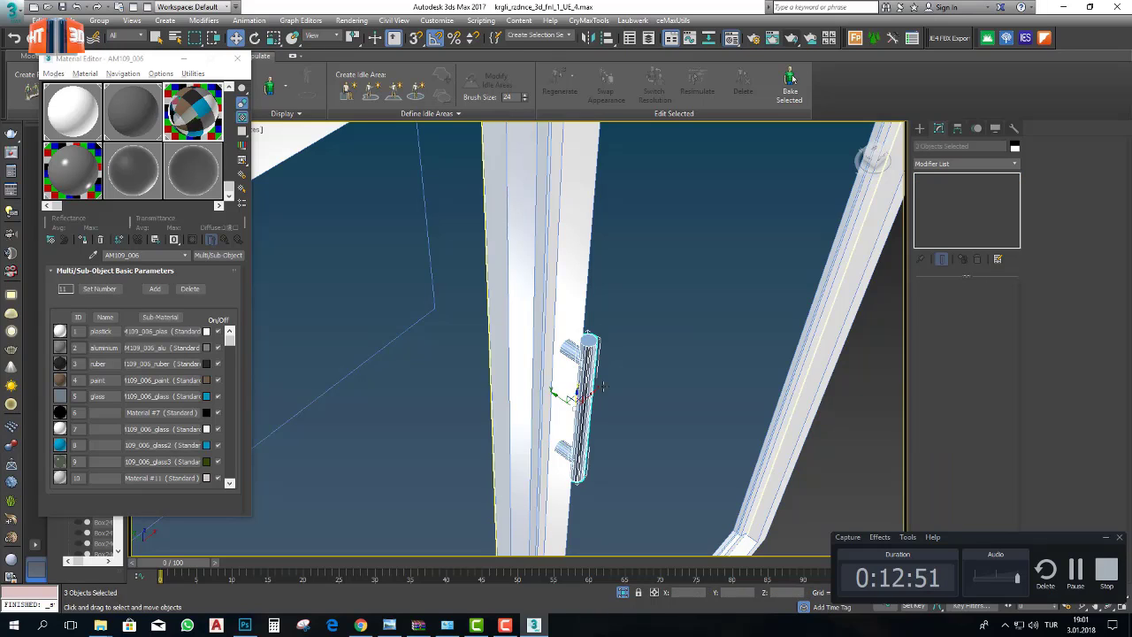
left_click(109, 24)
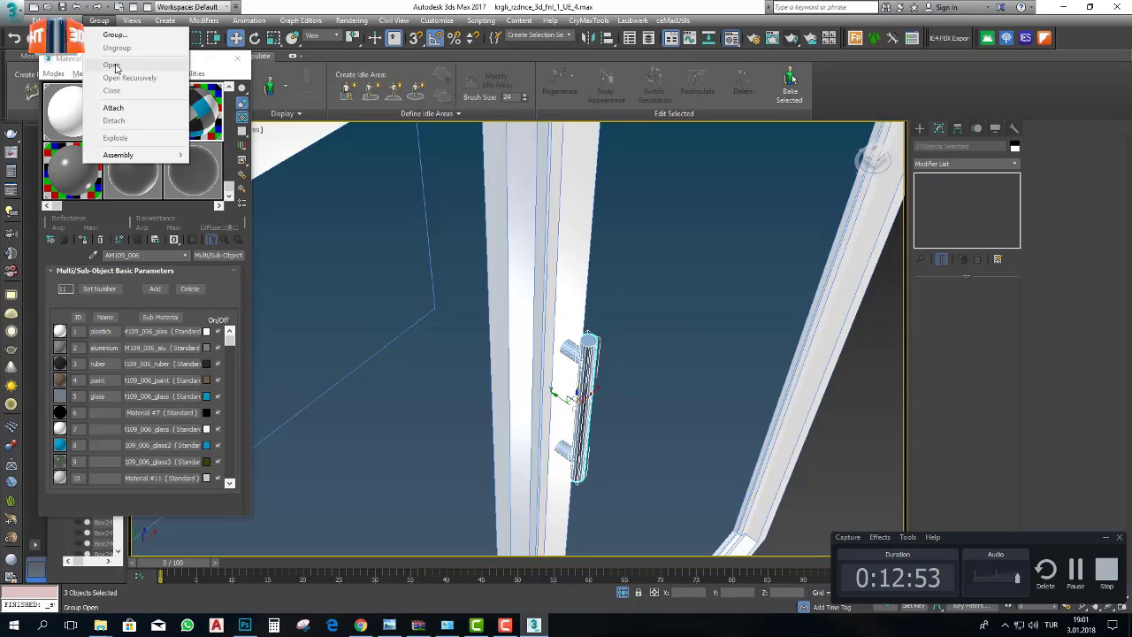
left_click(119, 35)
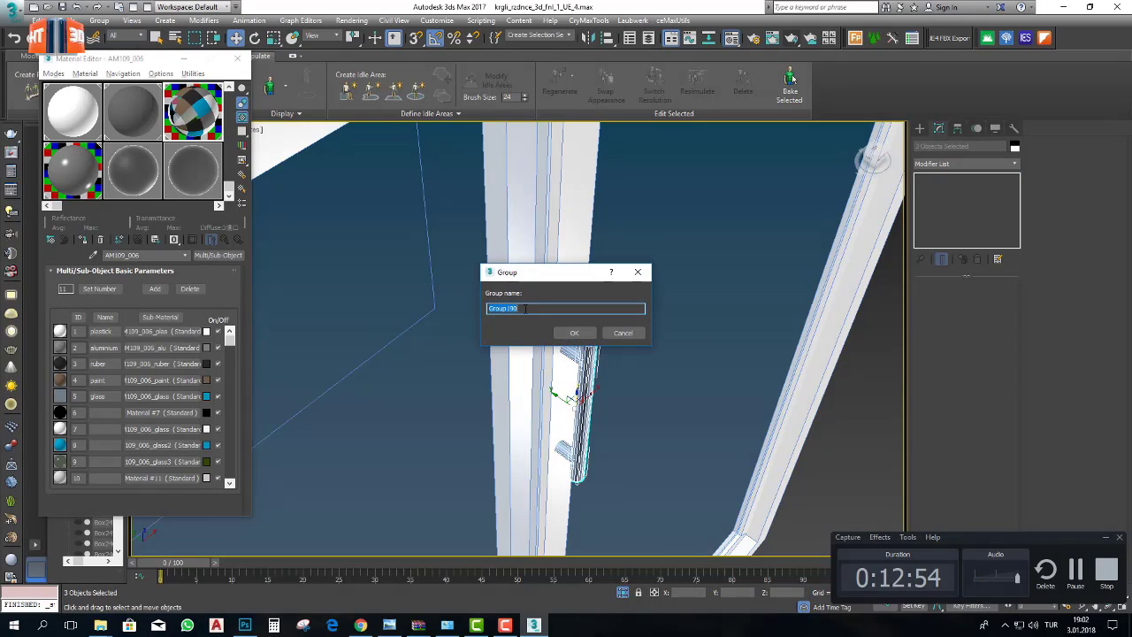
left_click(577, 334)
- Lower the handle group along the middle stile to around mid-height of the window, at about Z 912 cm
middle_click_drag(576, 334, 659, 214, "alt")
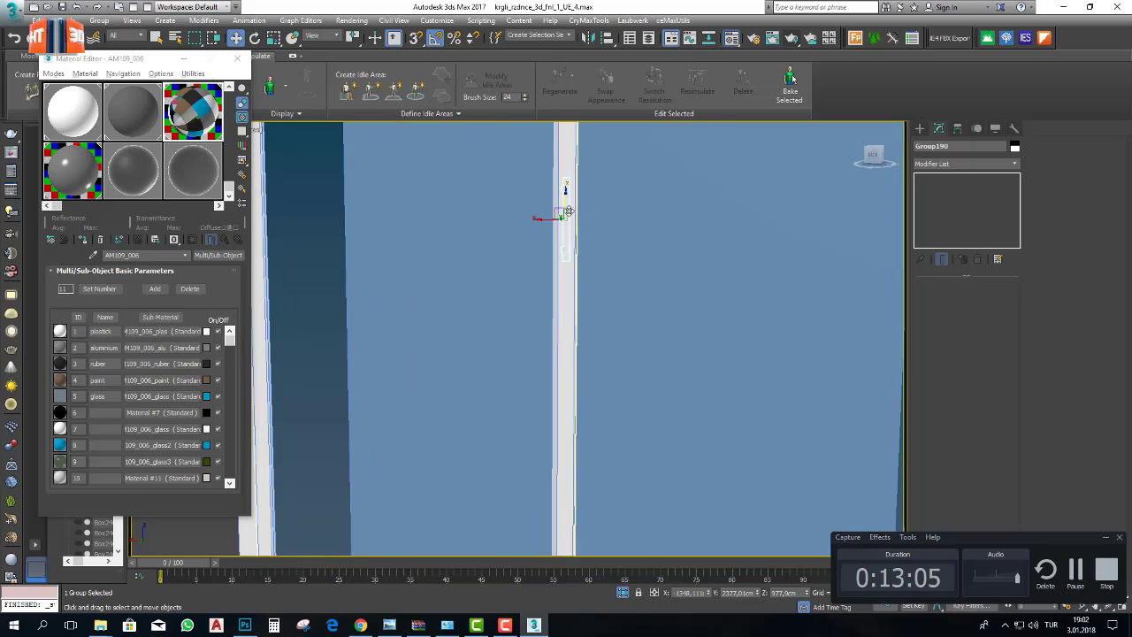
left_click_drag(565, 202, 556, 289)
scroll(566, 300, "down", 10)
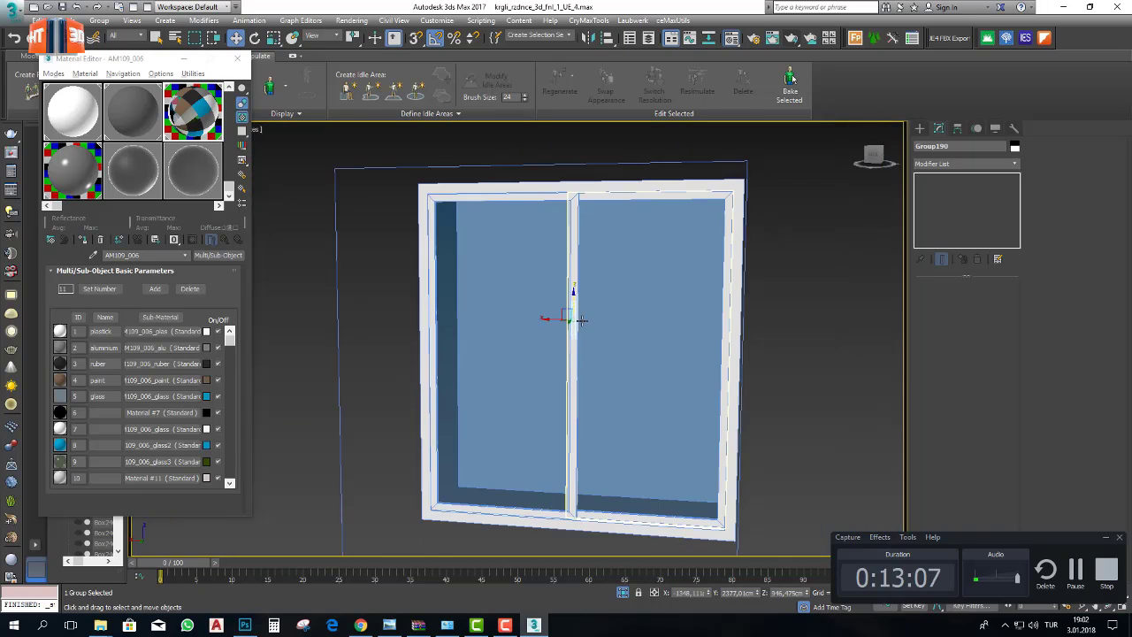
middle_click_drag(577, 310, 579, 315, "alt")
left_click_drag(579, 314, 580, 333)
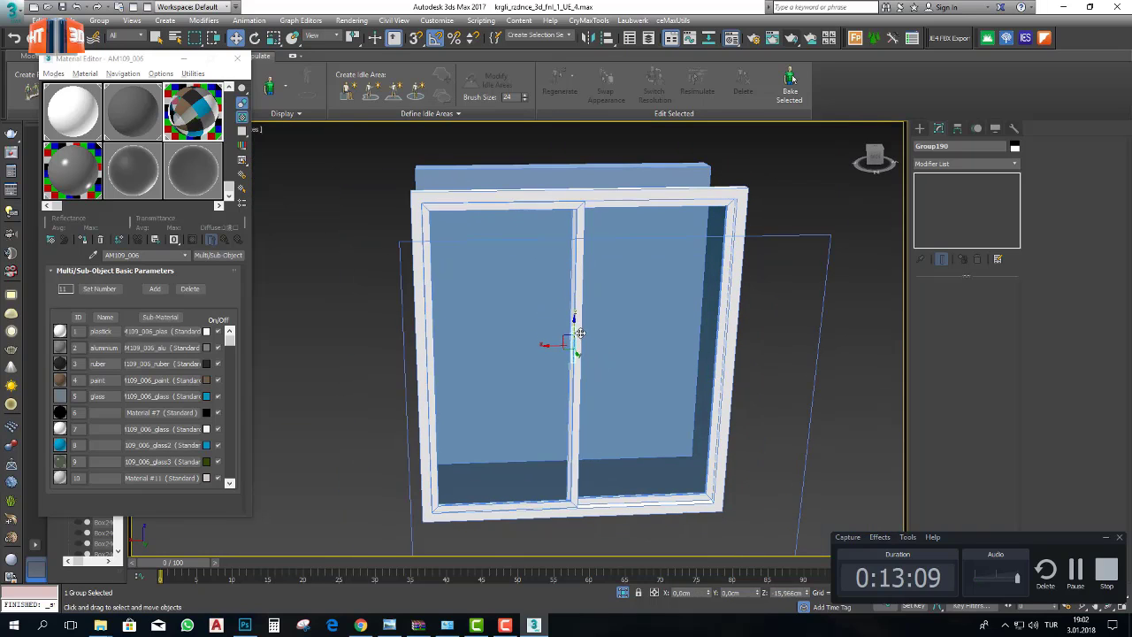
middle_click_drag(580, 351, 580, 367, "alt")
scroll(579, 371, "up", 8)
left_click_drag(580, 366, 591, 396, "shift")
left_click(567, 361)
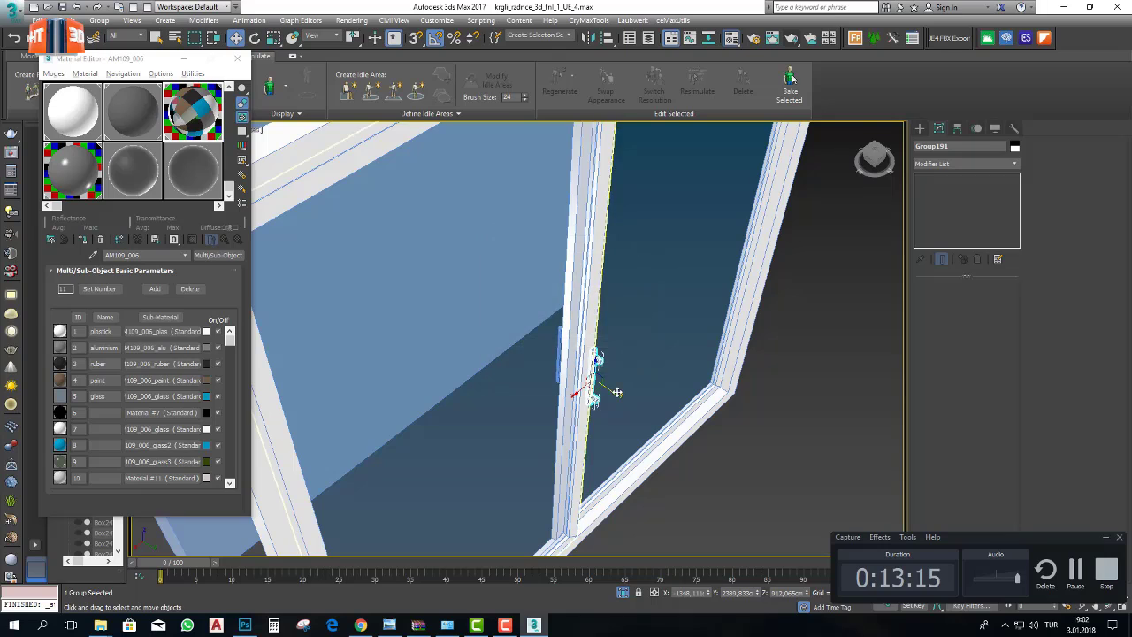
left_click(255, 38)
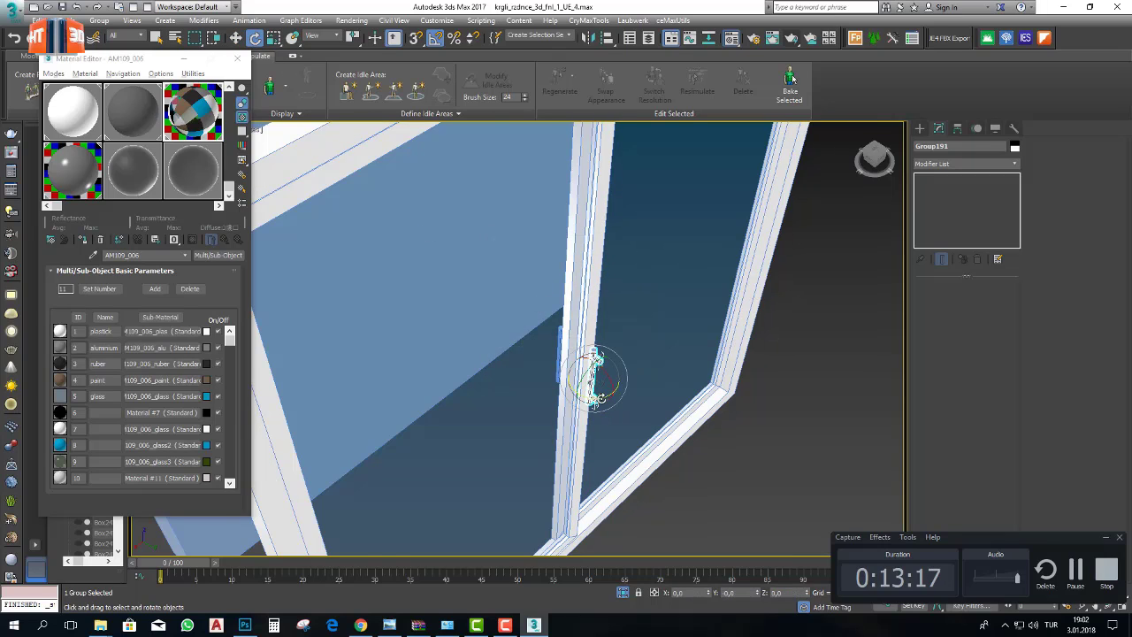
left_click_drag(601, 395, 725, 436)
left_click(724, 437)
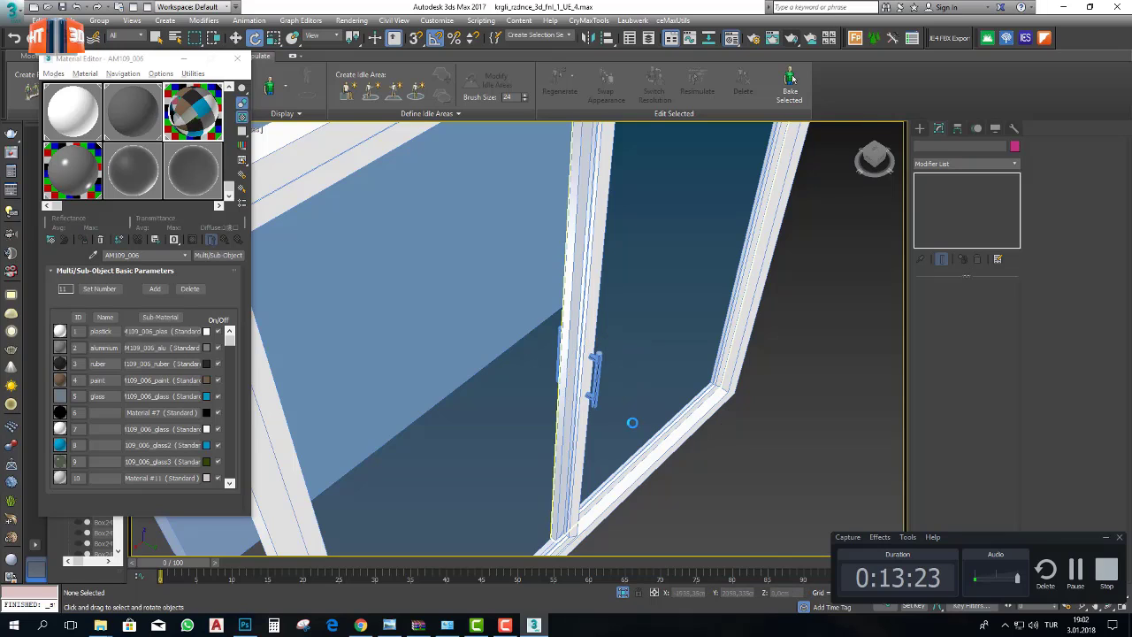
left_click(599, 391)
left_click(618, 381)
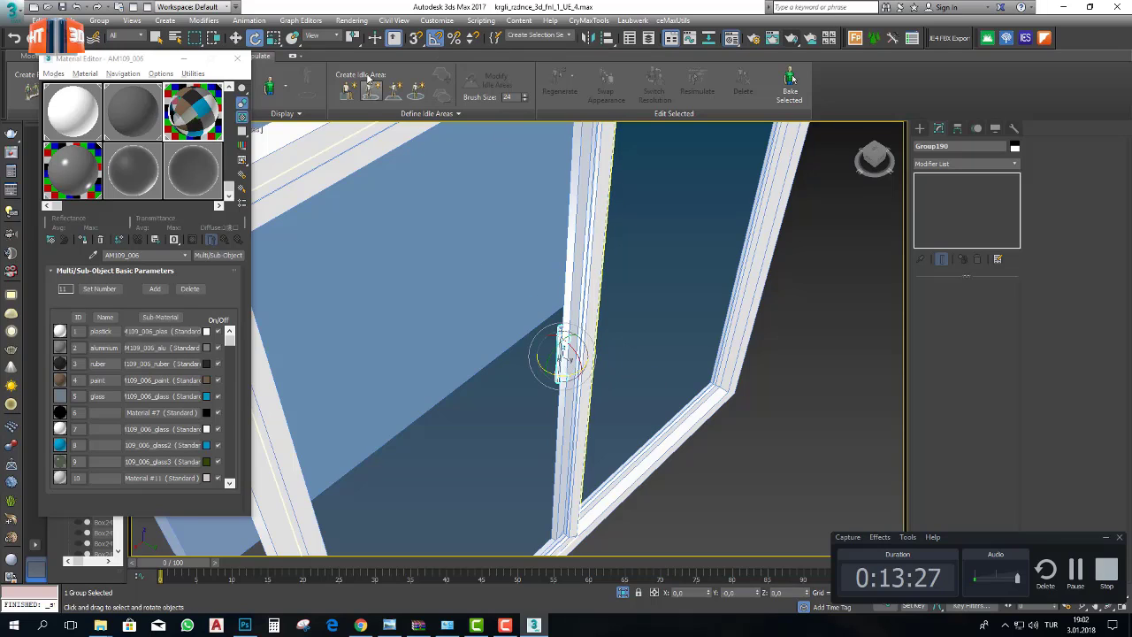
- Move the original handle group through the middle stile to the opposite side of the window
left_click(235, 37)
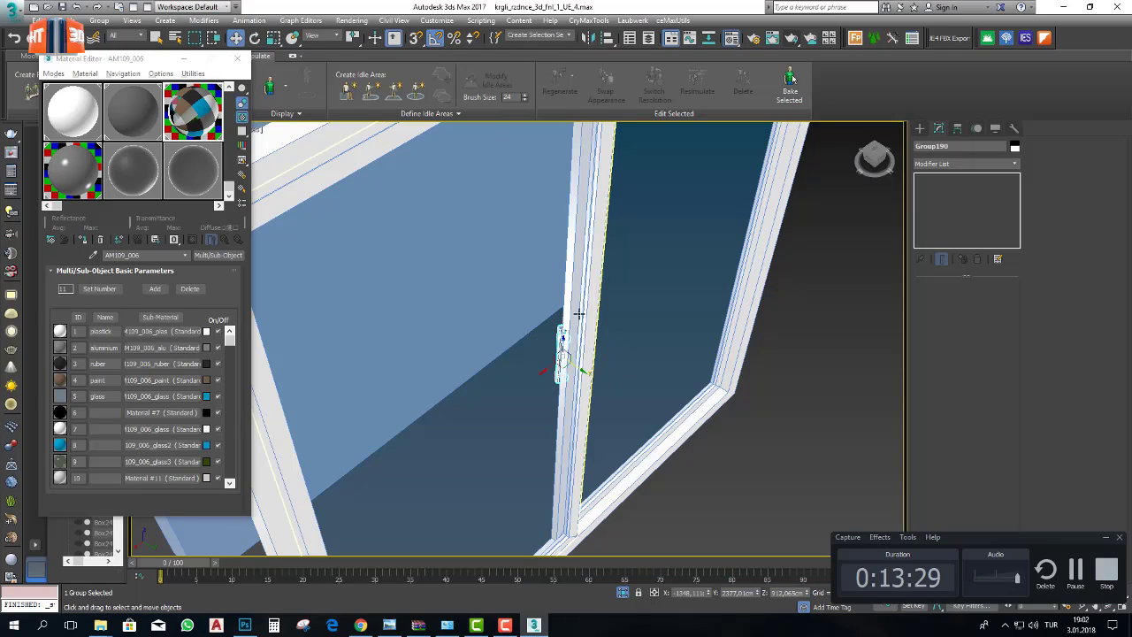
left_click(573, 373)
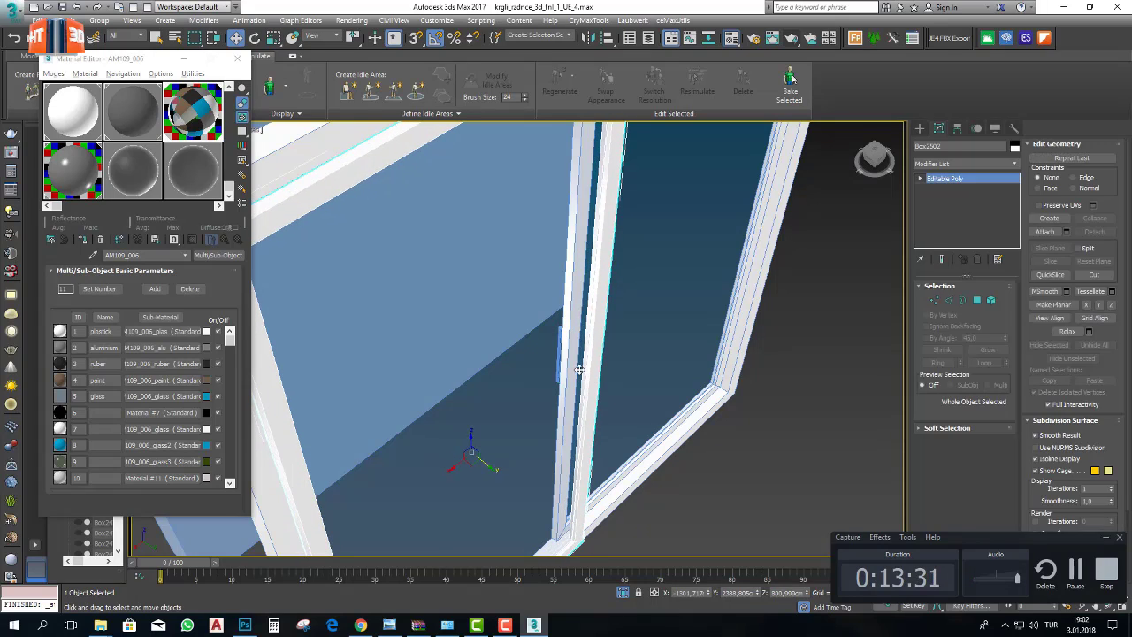
key("ctrl+z")
left_click_drag(595, 378, 626, 397)
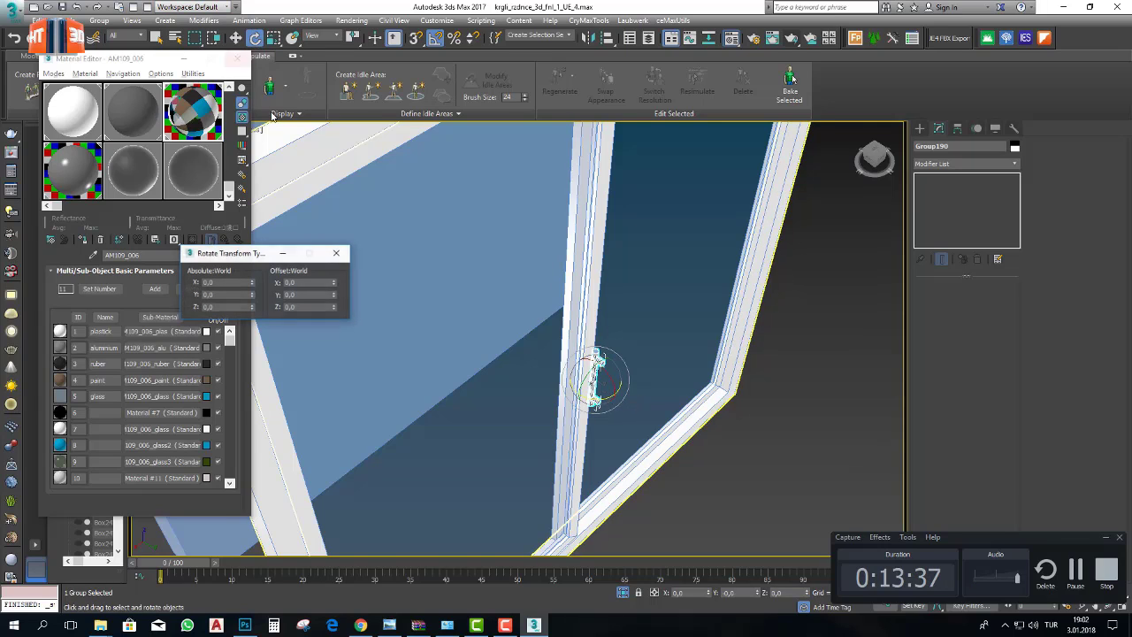
- Set the handle group's absolute world Z rotation to -180 degrees
right_click(254, 37)
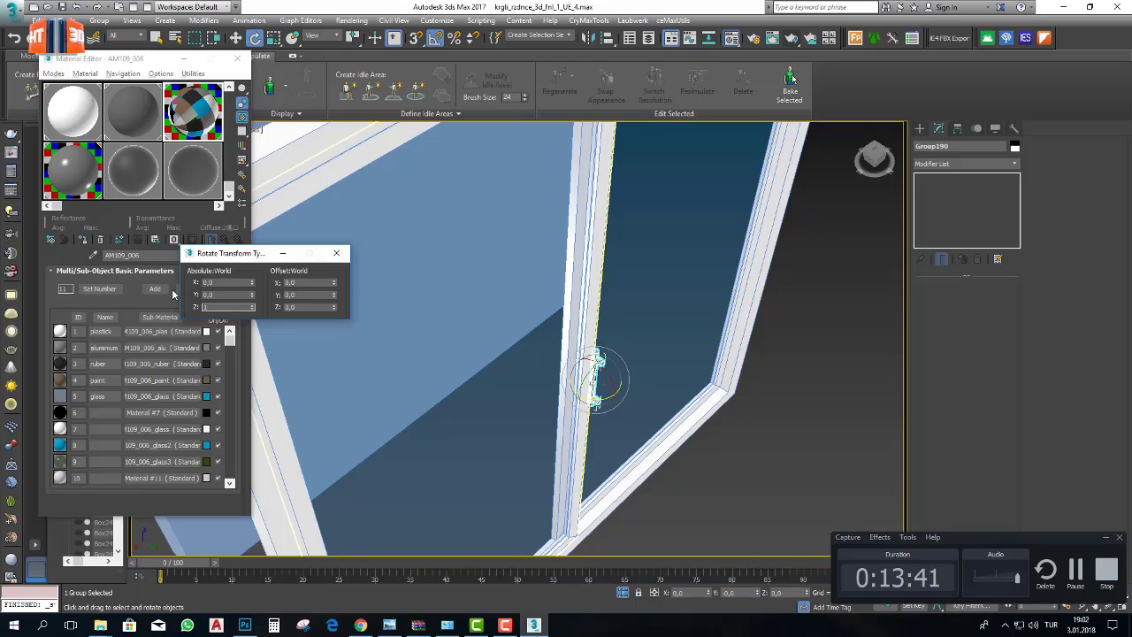
key("Return")
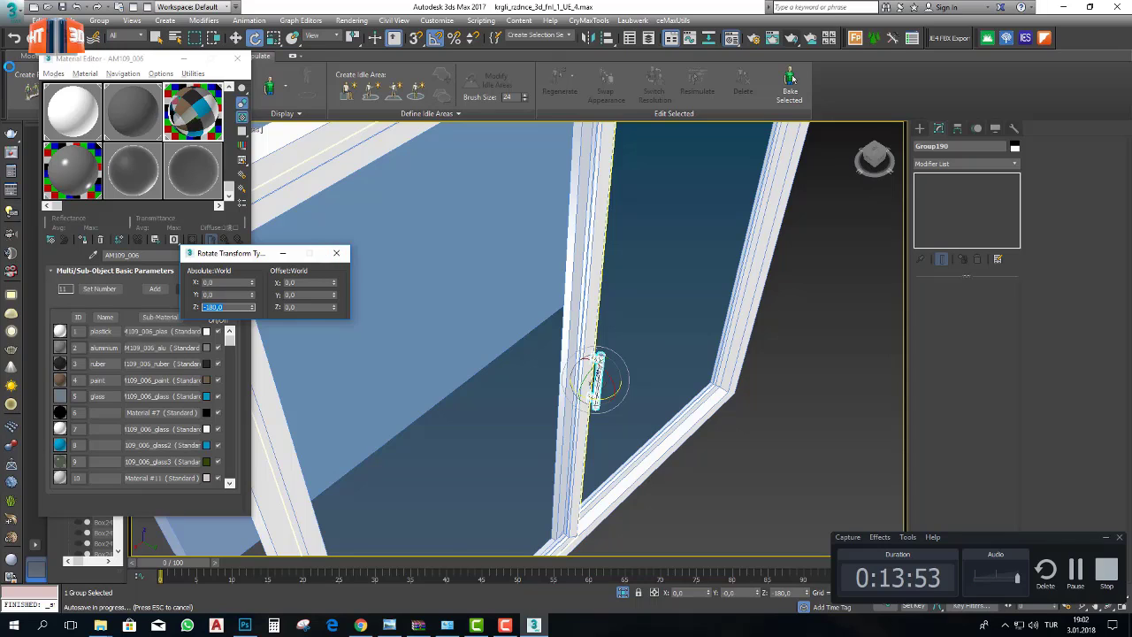
left_click(505, 626)
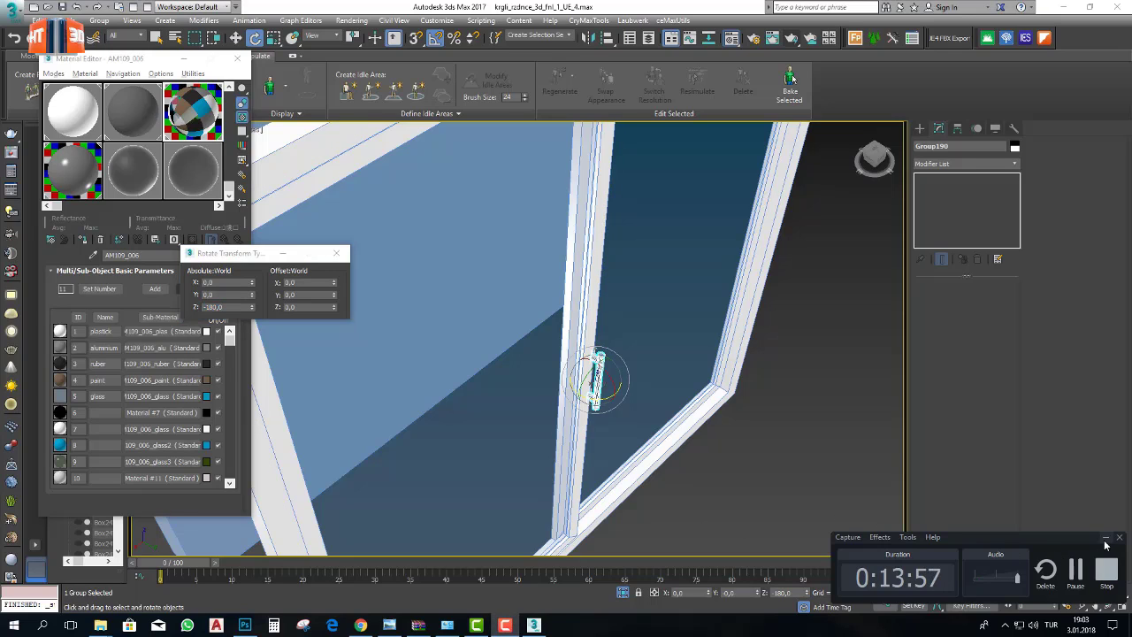
left_click(1105, 538)
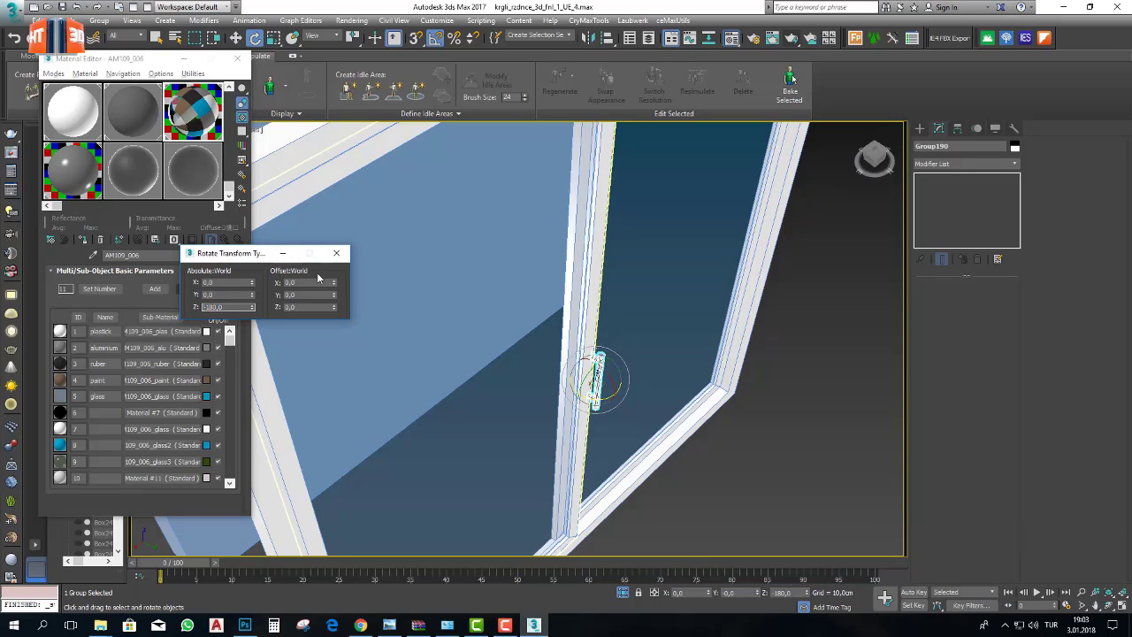
left_click(337, 255)
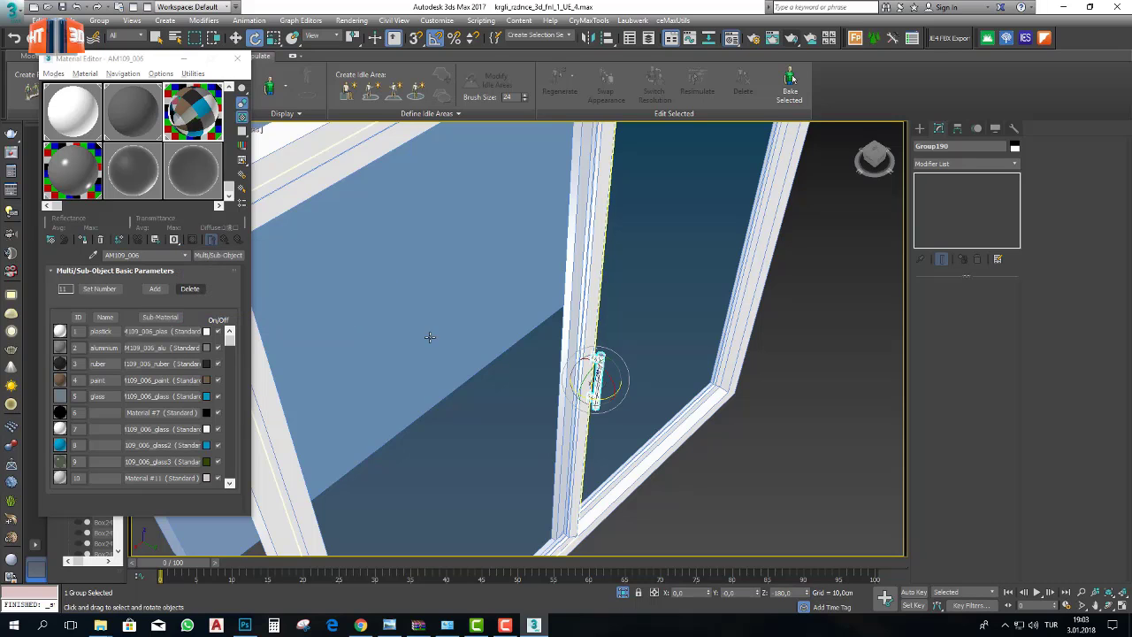
- Shift the rotated handle about 1.8 cm along negative X and seat its posts against the stile's face
left_click(235, 38)
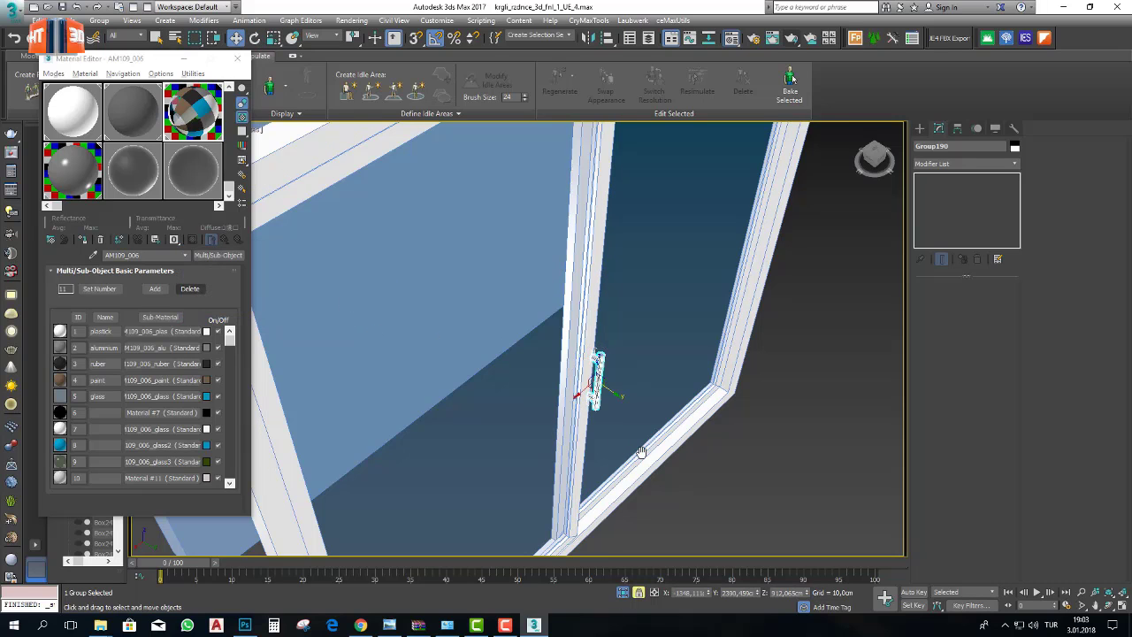
middle_click_drag(640, 455, 658, 439)
key("space")
left_click_drag(628, 375, 617, 371)
middle_click_drag(617, 371, 567, 378, "alt")
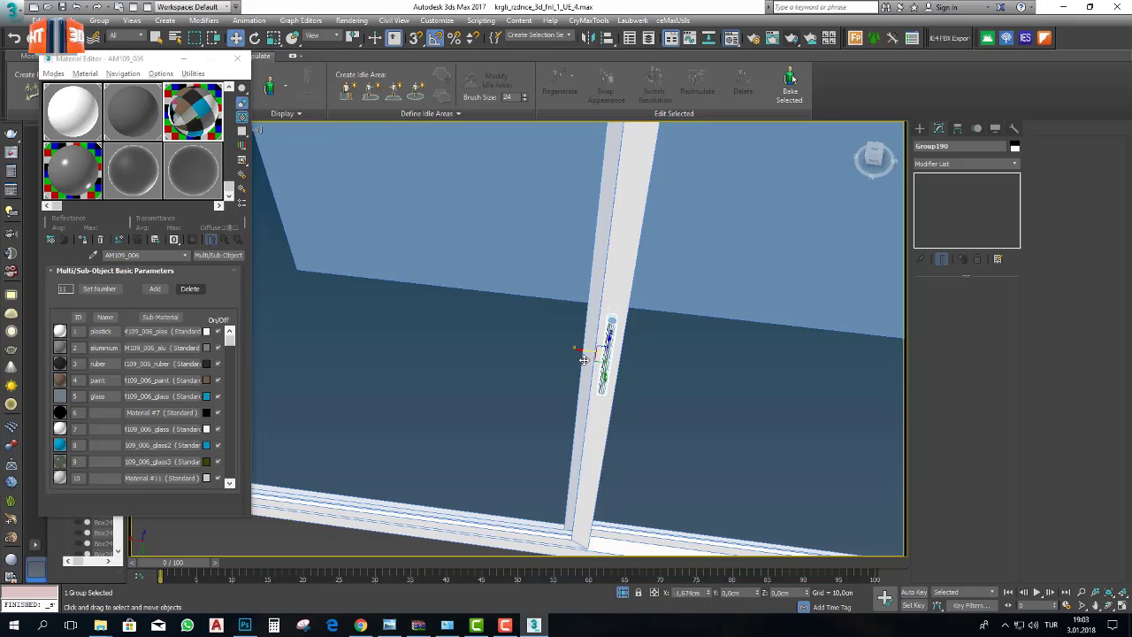
middle_click_drag(577, 352, 615, 403, "alt")
scroll(595, 421, "down", 3)
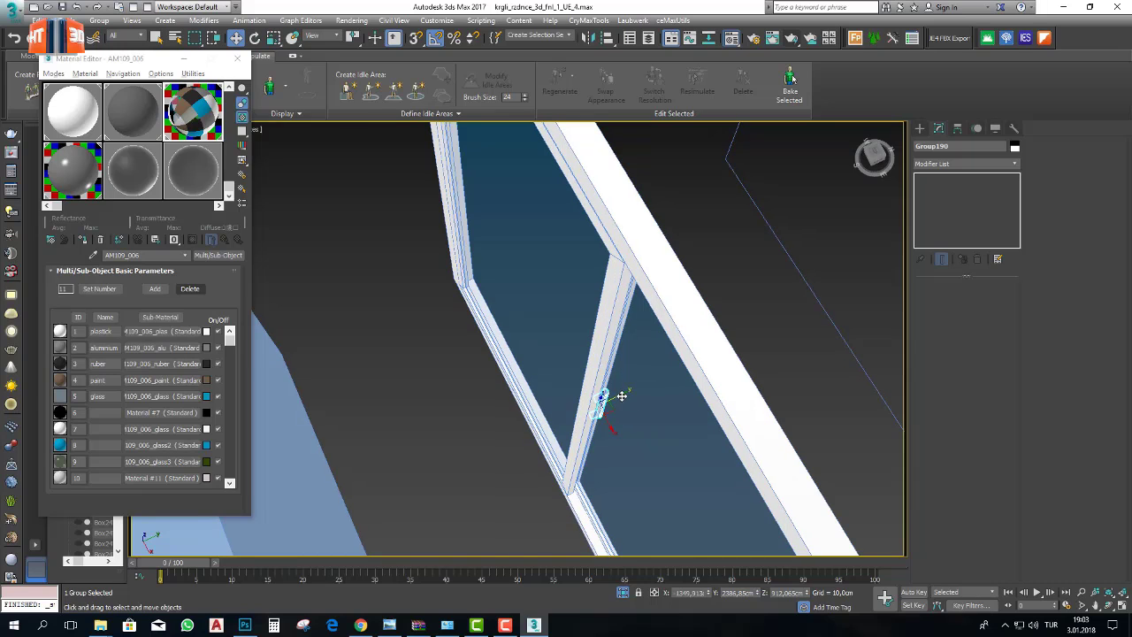
- Clone the handle group along Y to the other side of the stile as a single independent copy
left_click_drag(622, 396, 585, 417, "shift")
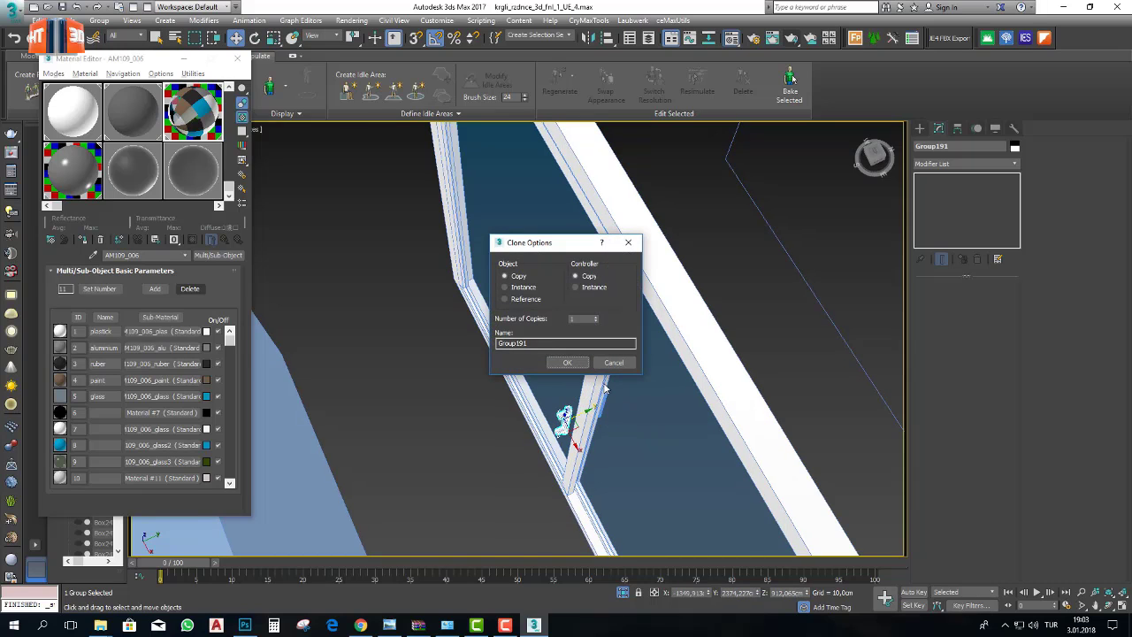
left_click(567, 362)
middle_click_drag(602, 389, 625, 392, "alt")
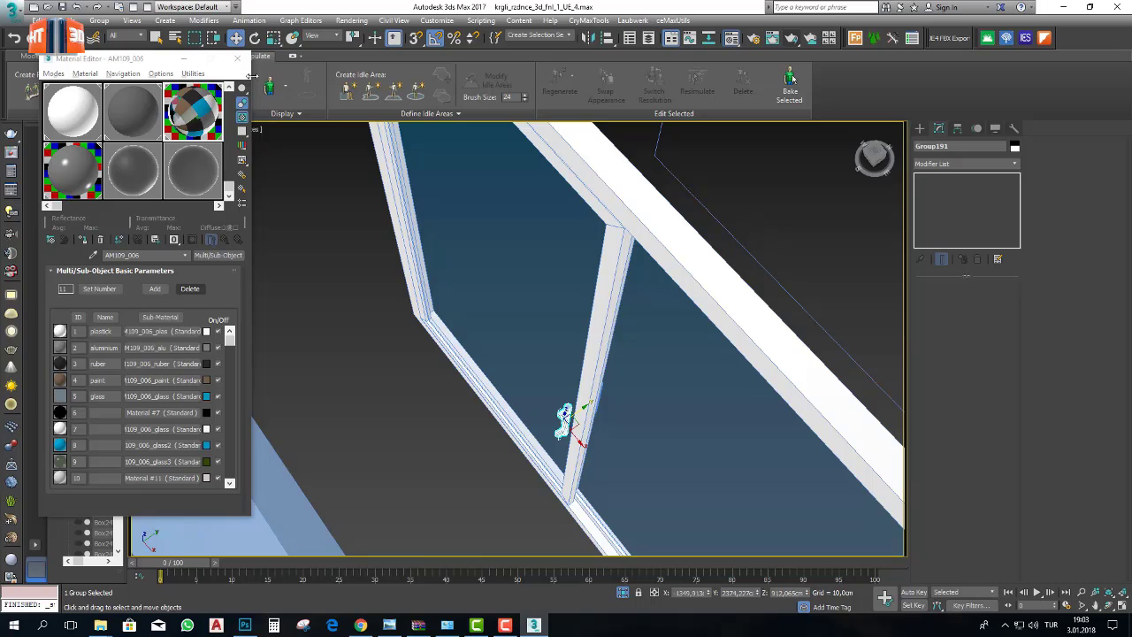
- Set the cloned handle's absolute world Z rotation to 0 degrees
key("e")
key("F12")
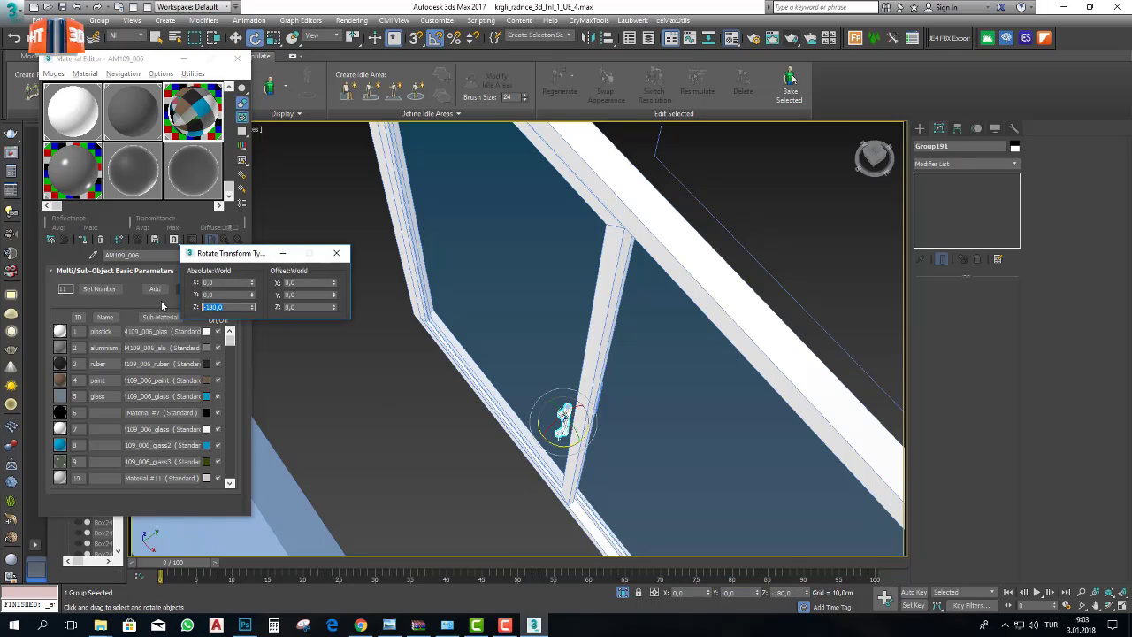
left_click(336, 253)
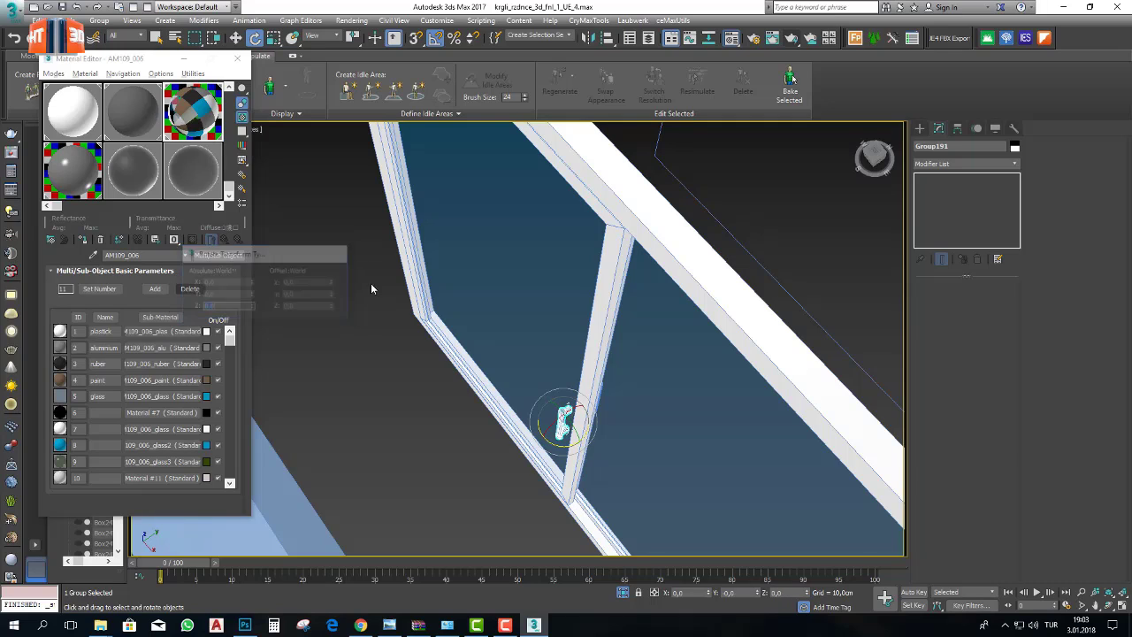
- Move the cloned handle along Y and X until its posts seat on the stile's face, at about X -1348 cm and Y 2377 cm
left_click(235, 37)
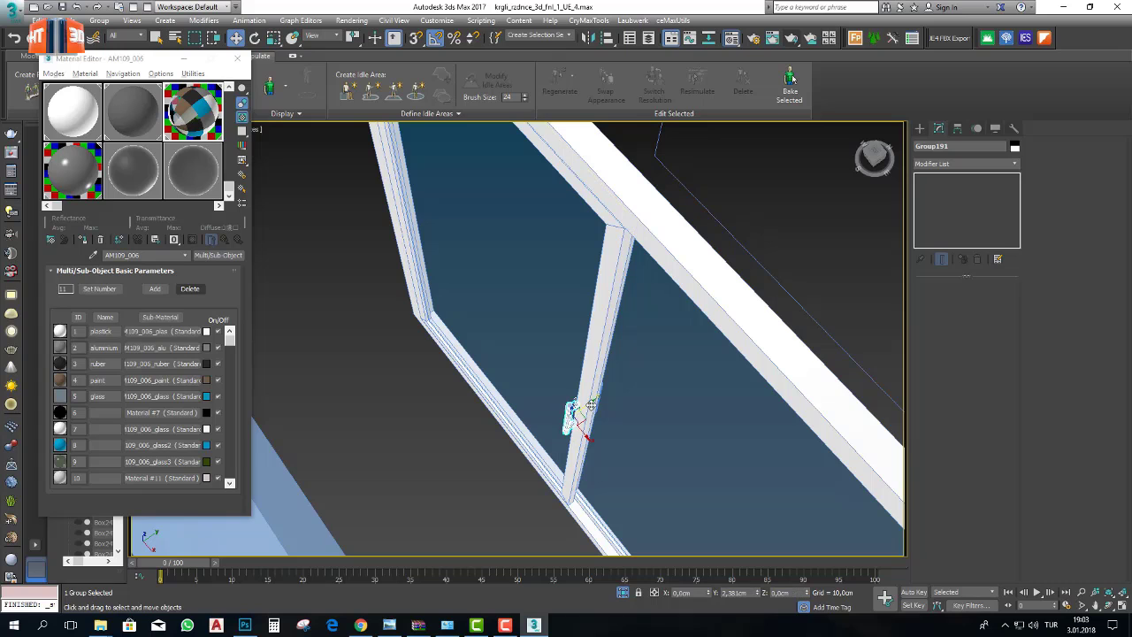
scroll(588, 414, "up", 5)
middle_click_drag(590, 414, 566, 398, "alt")
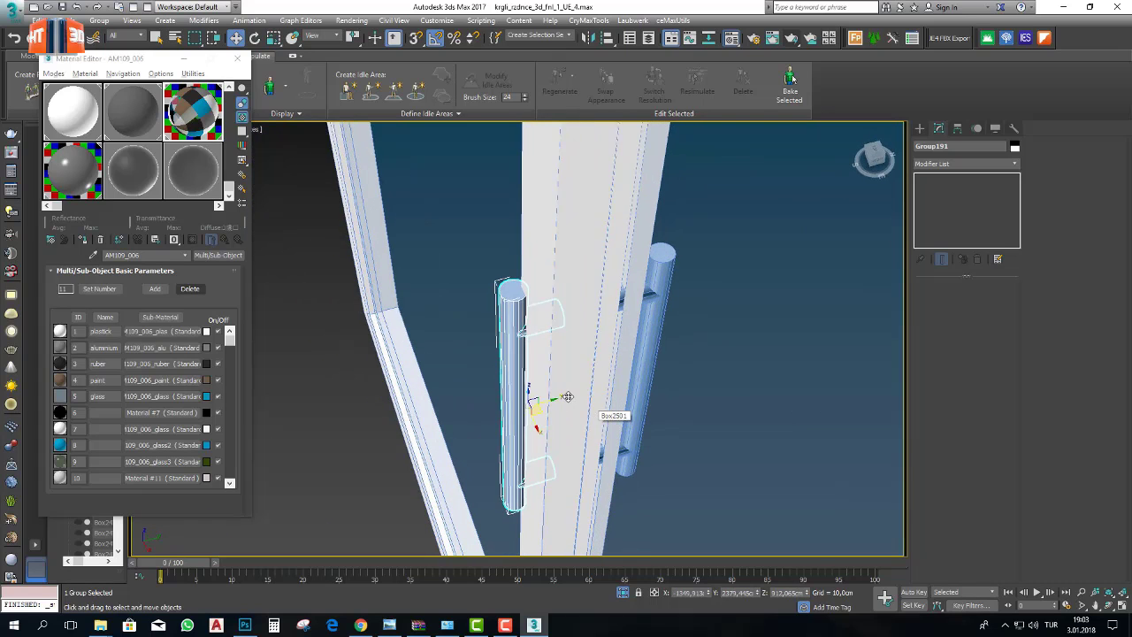
left_click_drag(553, 403, 530, 409)
middle_click_drag(529, 408, 502, 432, "alt")
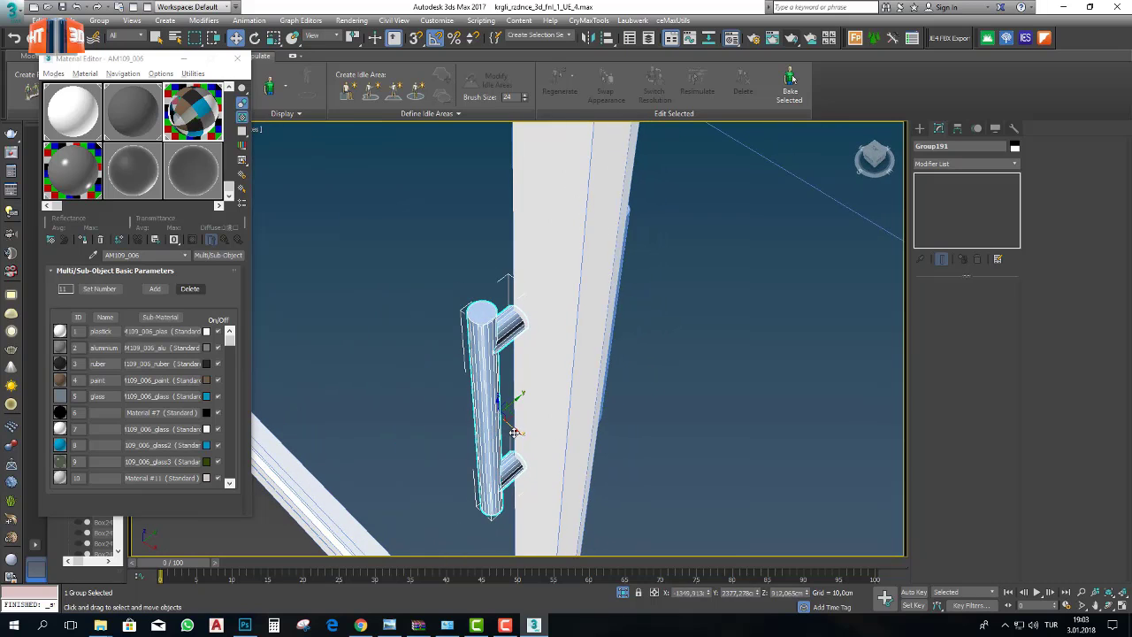
left_click_drag(502, 434, 529, 424)
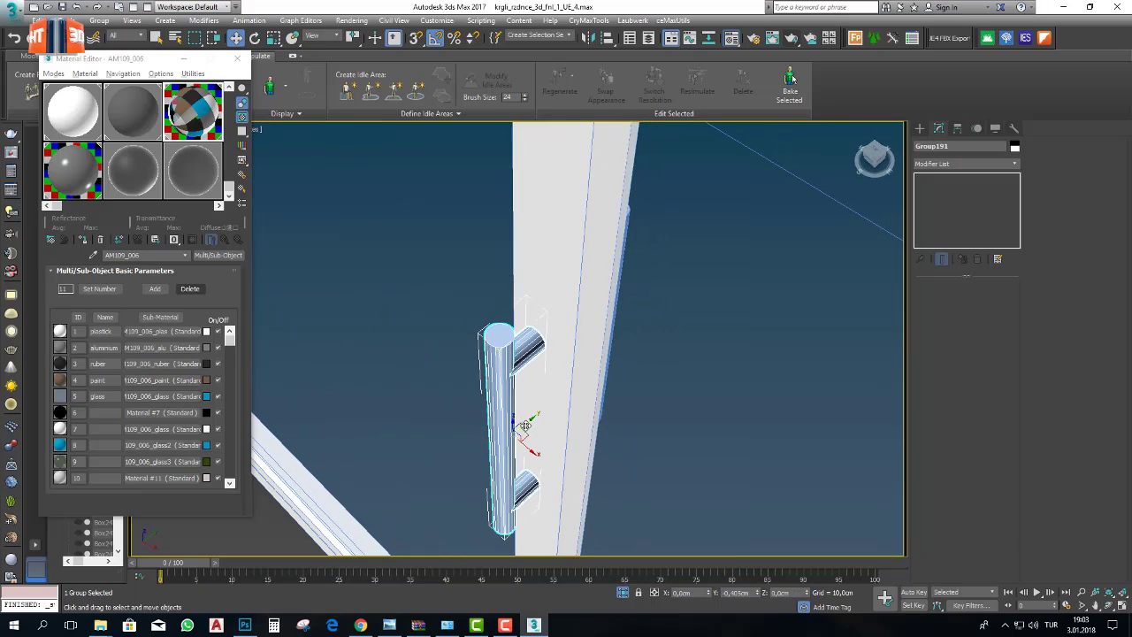
middle_click_drag(529, 425, 469, 441, "alt")
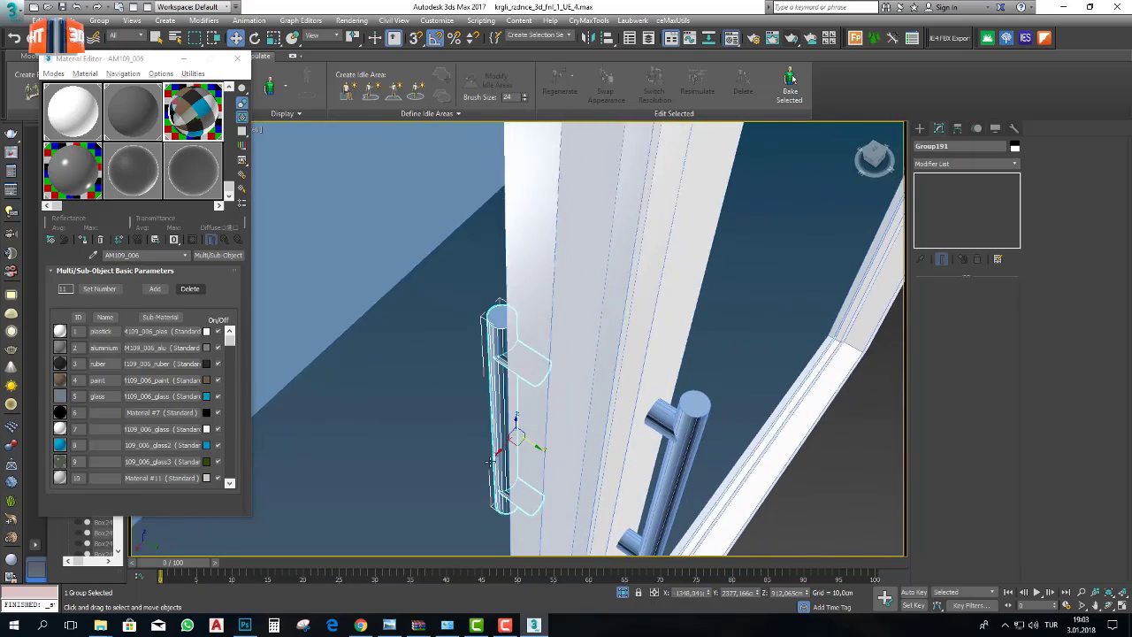
scroll(528, 454, "down", 5)
middle_click_drag(571, 470, 388, 356)
scroll(510, 377, "up", 3)
scroll(388, 357, "up", 3)
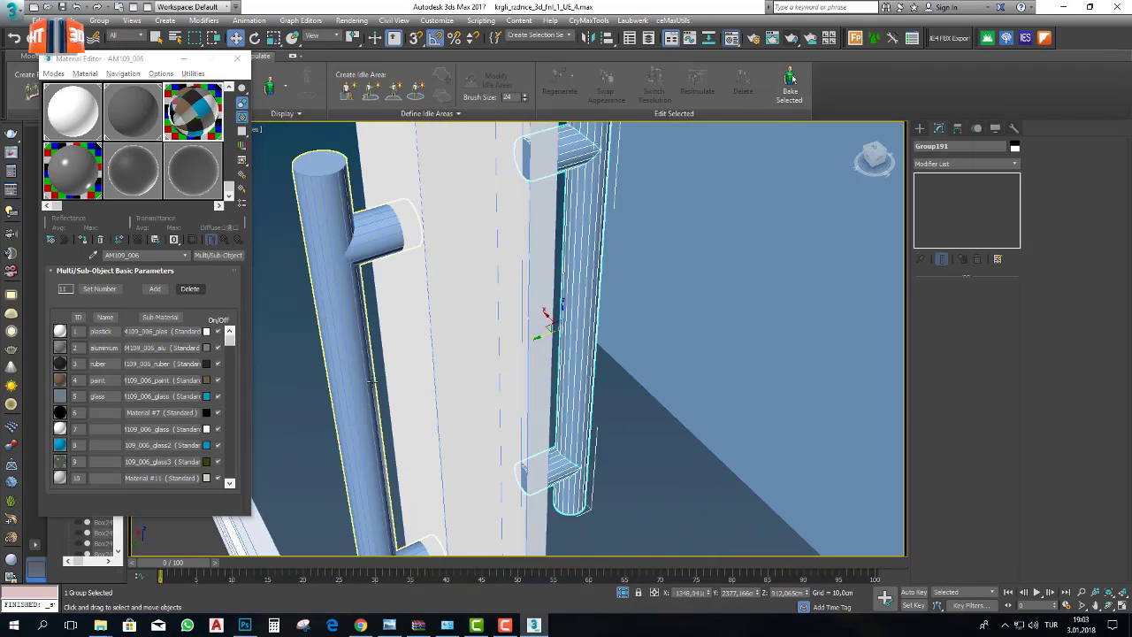
- Move the first handle about 0.6 cm along Y so its posts seat against the stile's face
left_click(373, 383)
left_click_drag(368, 439, 353, 445)
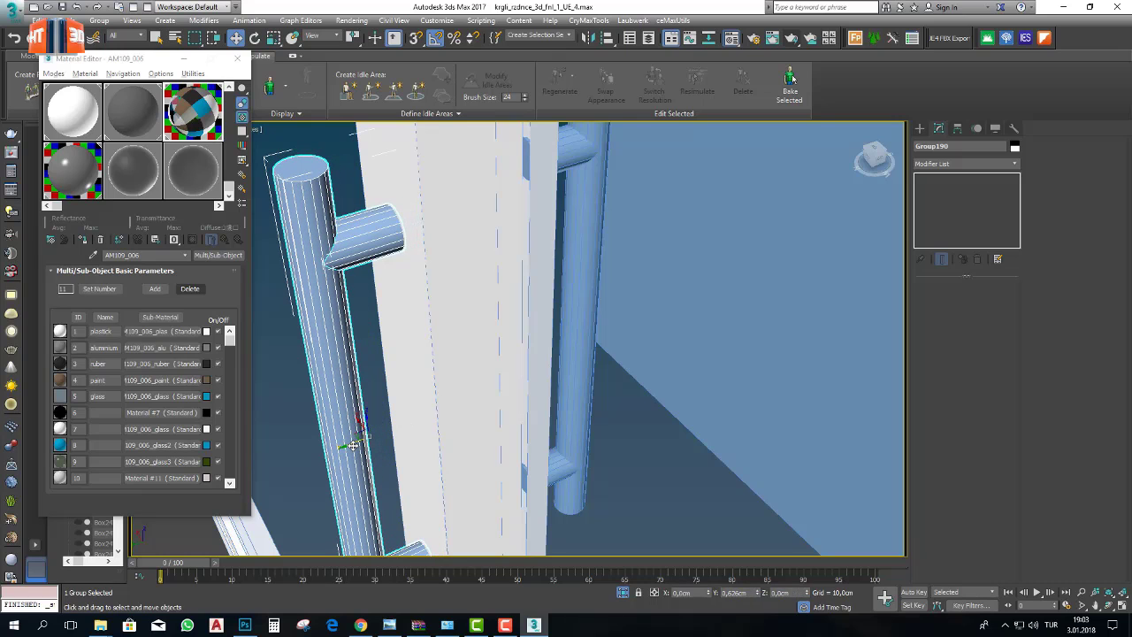
- Select both handle groups and apply one Edit Poly modifier to them
middle_click_drag(372, 441, 539, 397, "alt")
left_click(457, 478, "ctrl")
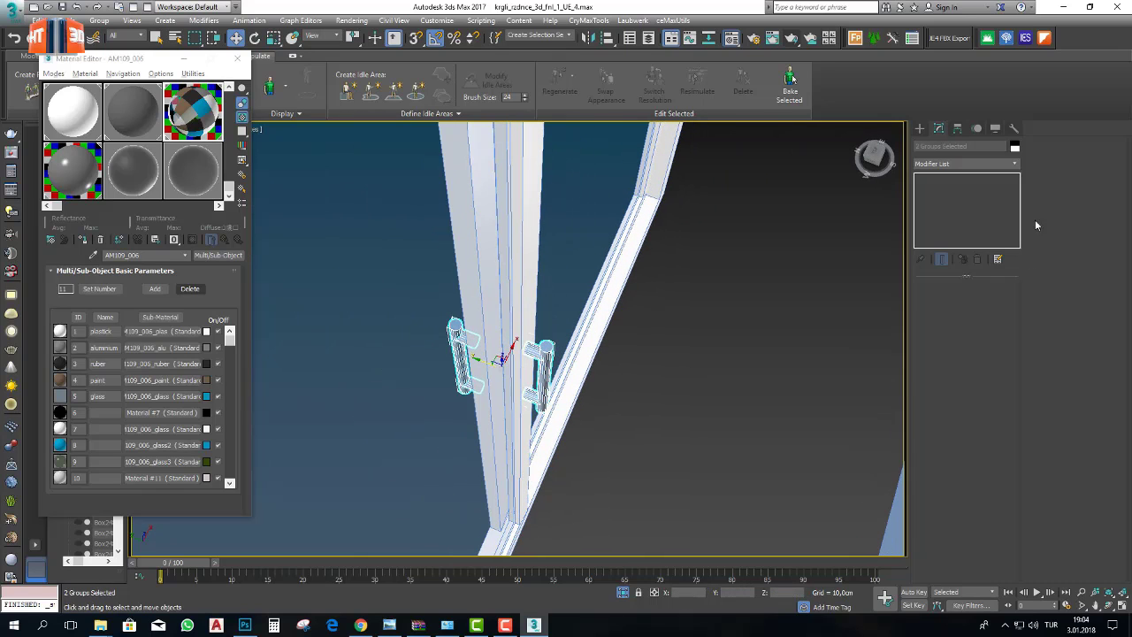
right_click(941, 178)
left_click(940, 165)
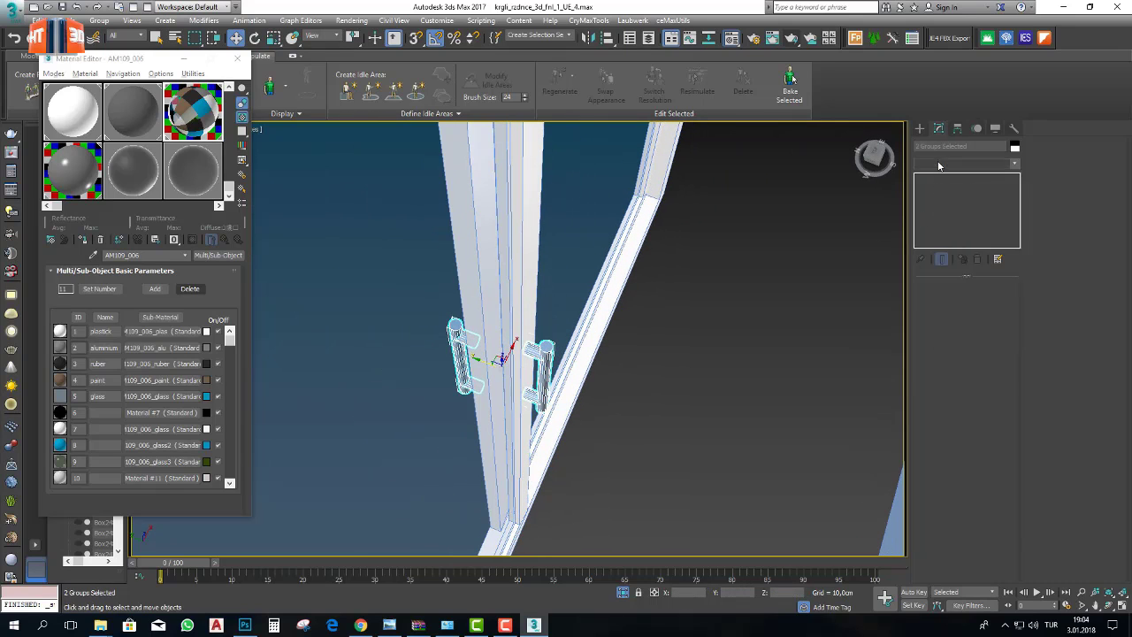
left_click(940, 164)
scroll(940, 548, "down", 3)
scroll(938, 530, "down", 1)
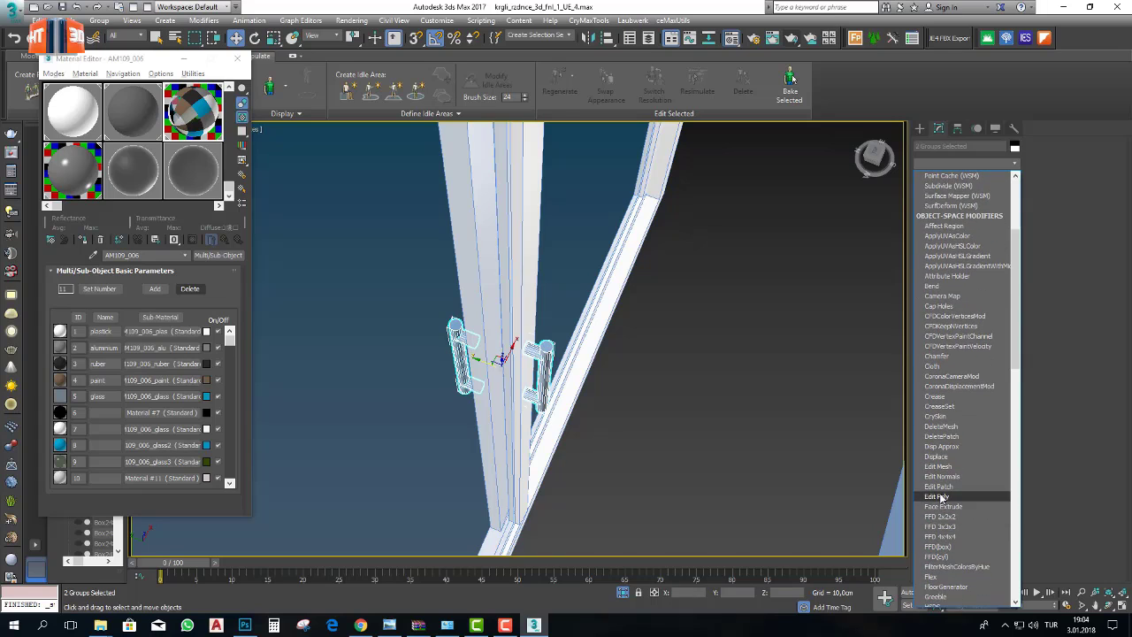
left_click(936, 497)
- Assign material ID 1 to all elements of both handles and leave element editing
left_click(991, 379)
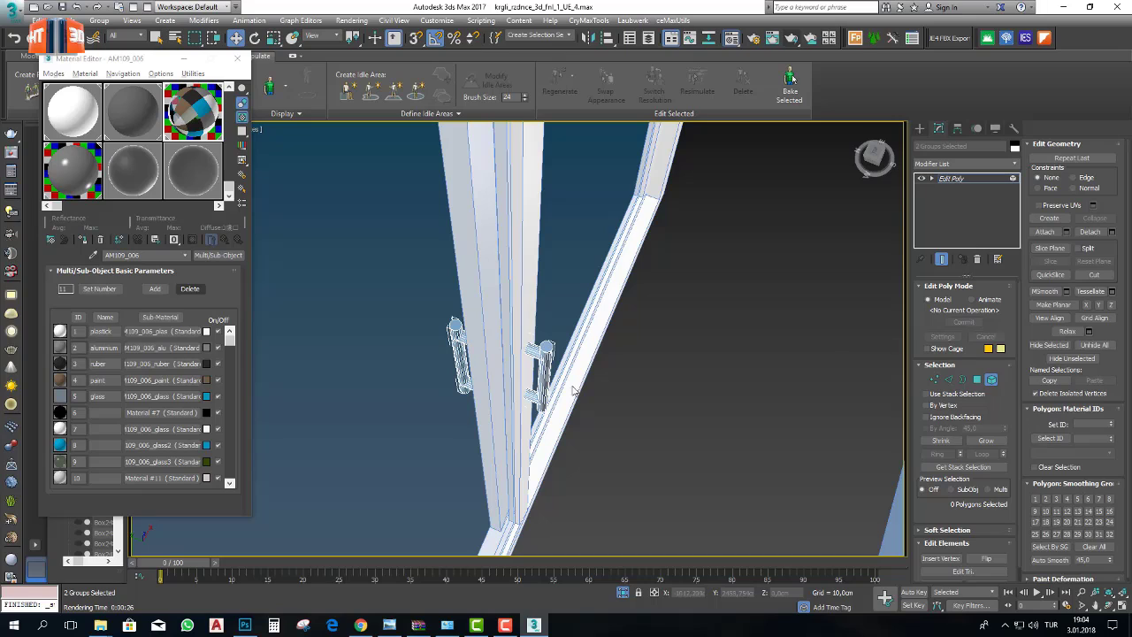
key("ctrl+a")
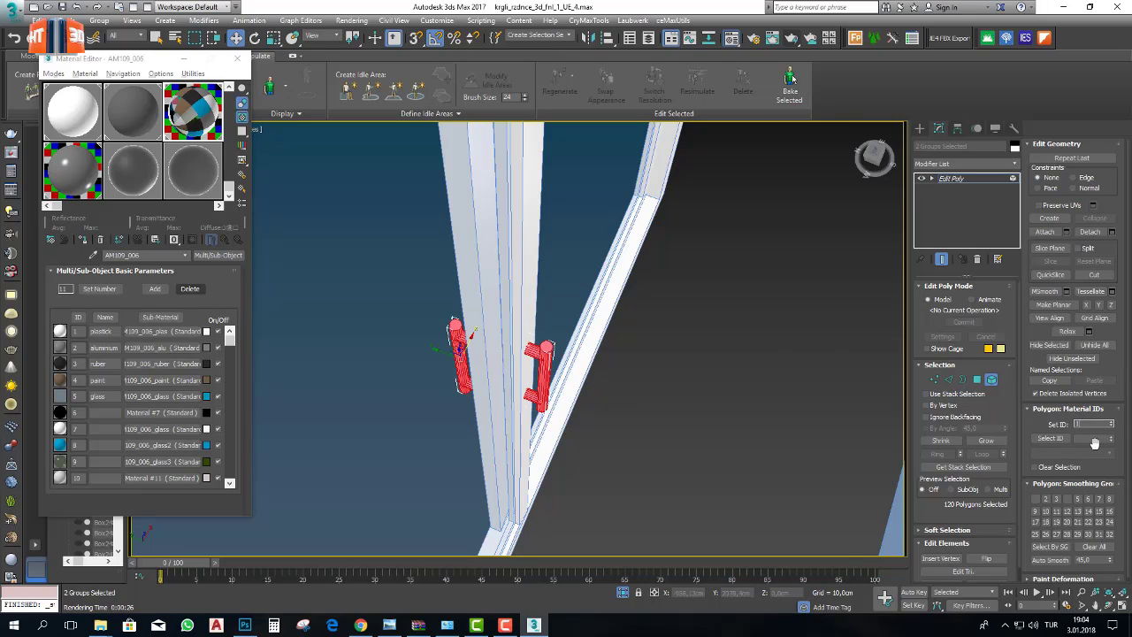
left_click(1090, 438)
middle_click_drag(610, 438, 798, 401, "alt")
scroll(563, 429, "down", 8)
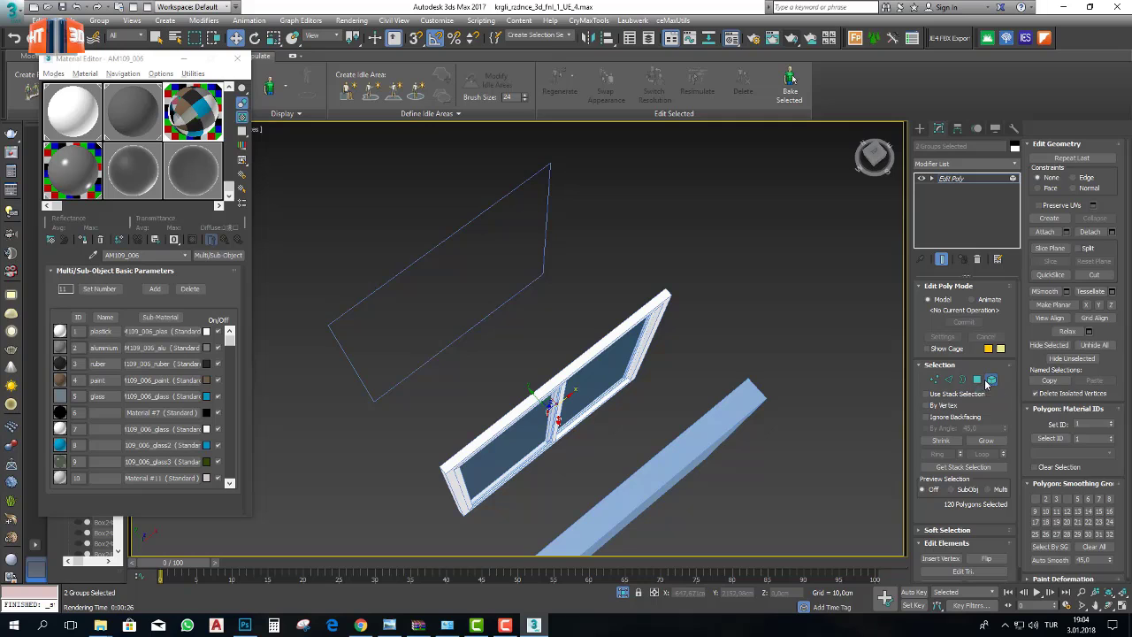
left_click(991, 379)
middle_click_drag(492, 428, 560, 401, "alt")
left_click_drag(541, 516, 422, 240)
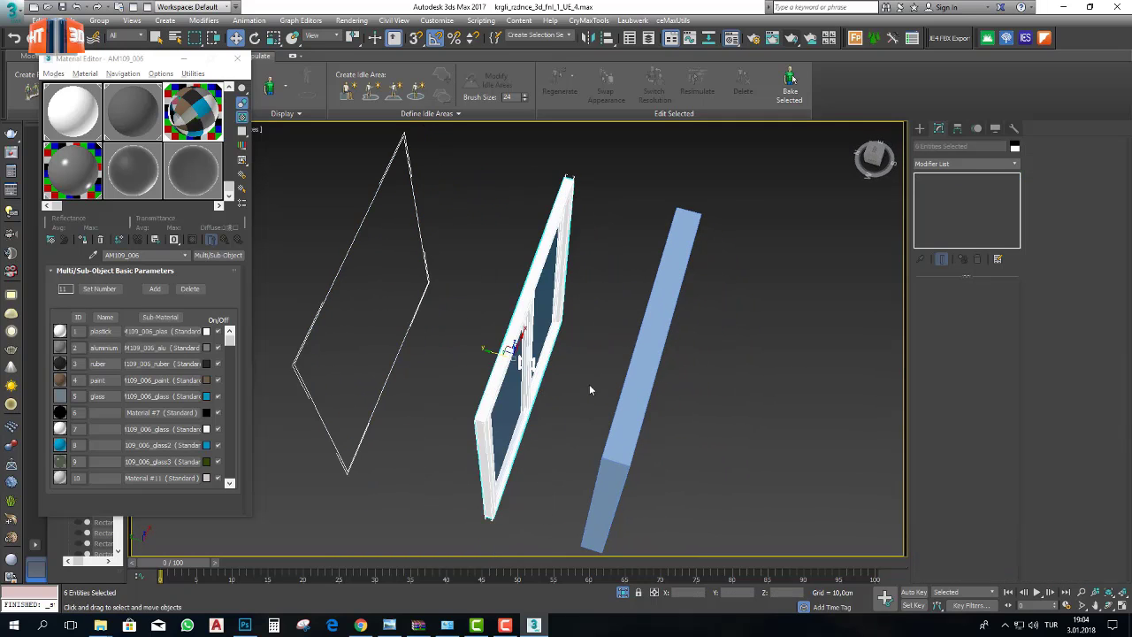
left_click(426, 285, "alt")
left_click(636, 362)
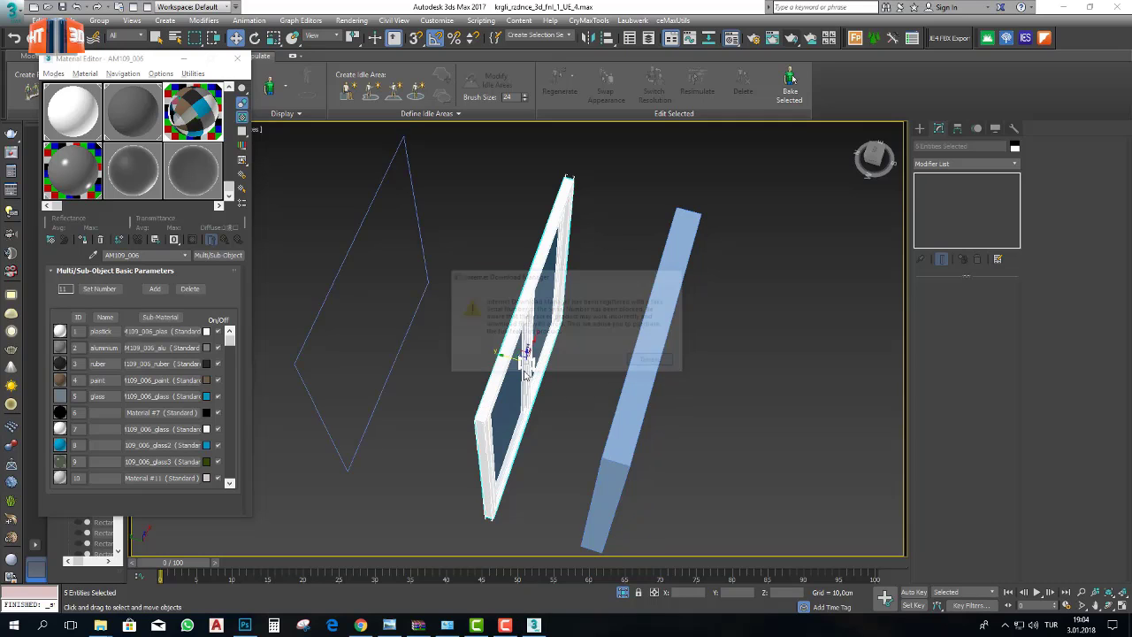
left_click(636, 367)
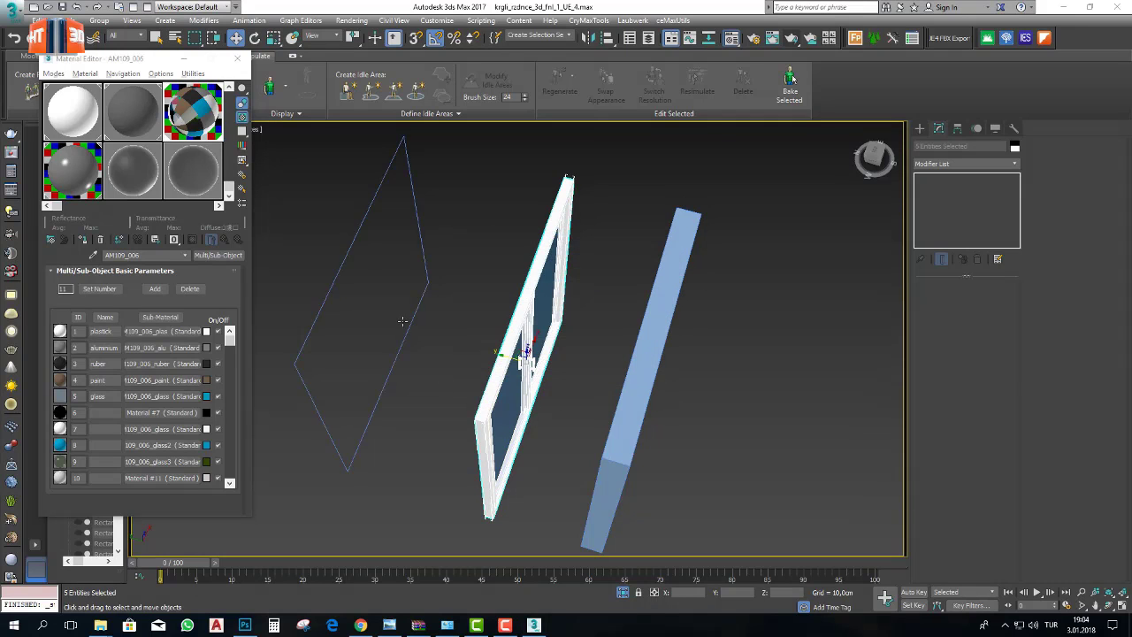
left_click_drag(431, 357, 356, 292)
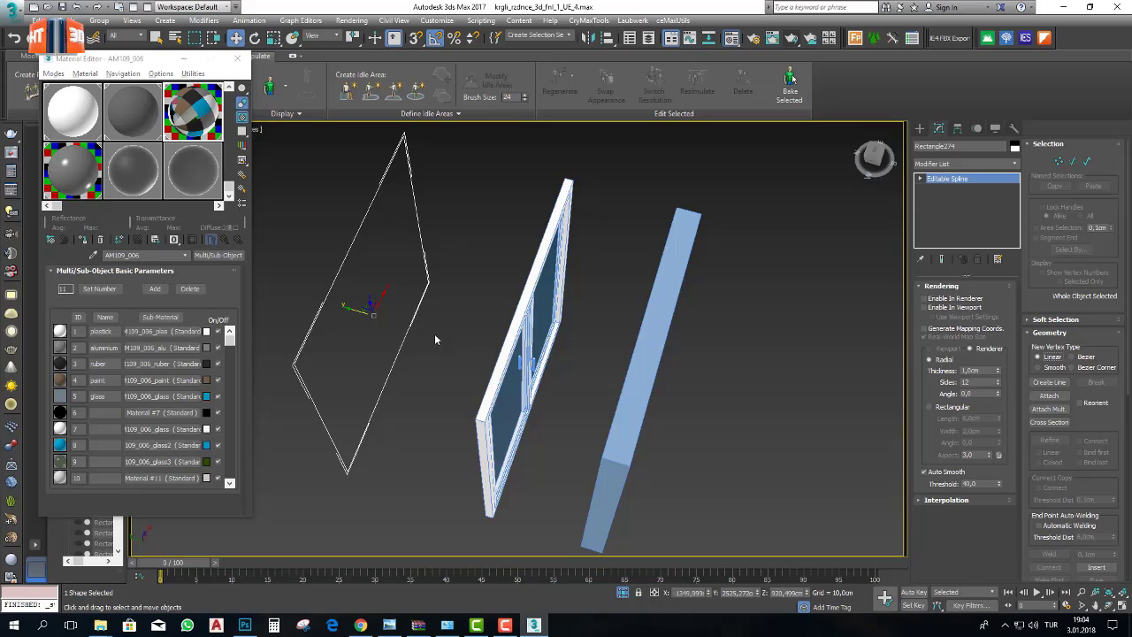
middle_click_drag(458, 360, 507, 423, "alt")
- Group all the window's parts, including glass and both handles but not the rectangle spline, under the name blkn_kapi
left_click_drag(508, 423, 469, 322)
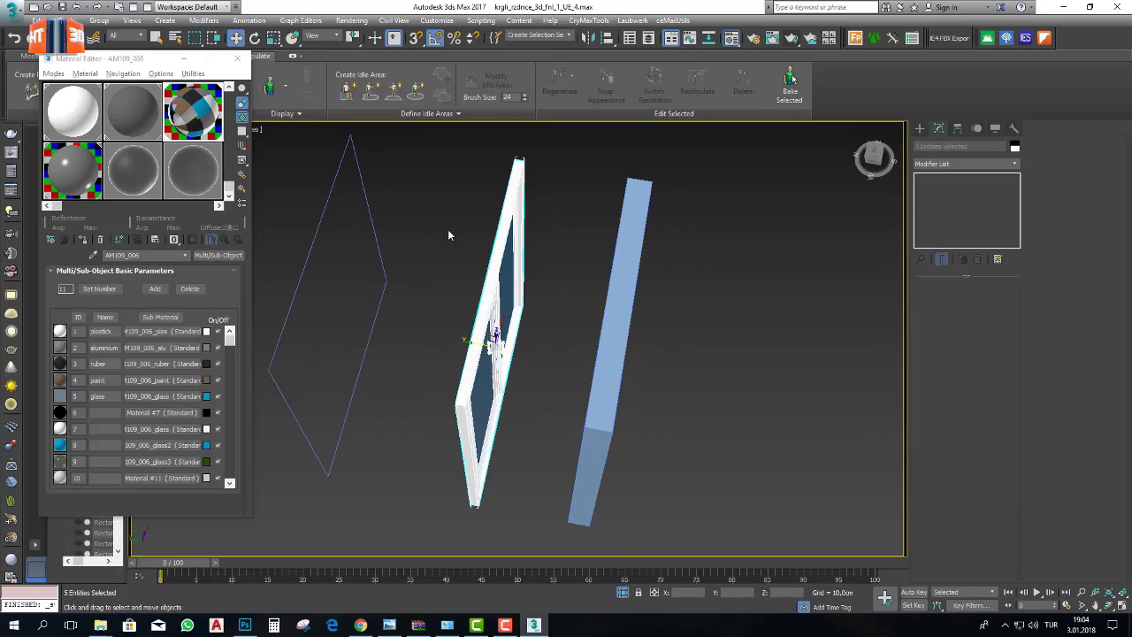
left_click(99, 21)
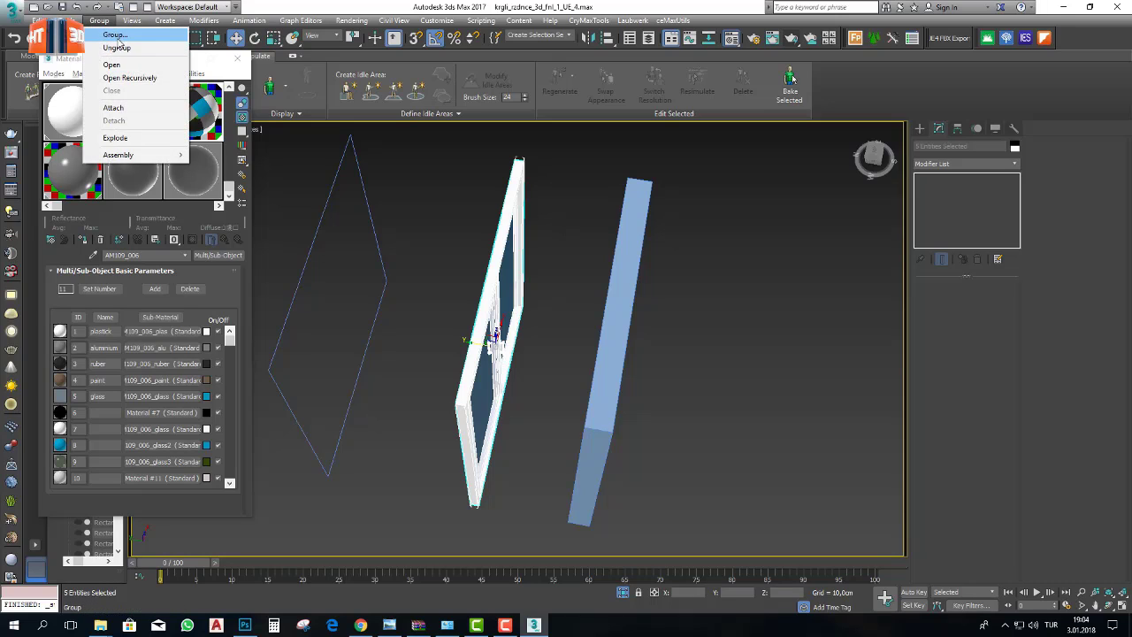
left_click(118, 39)
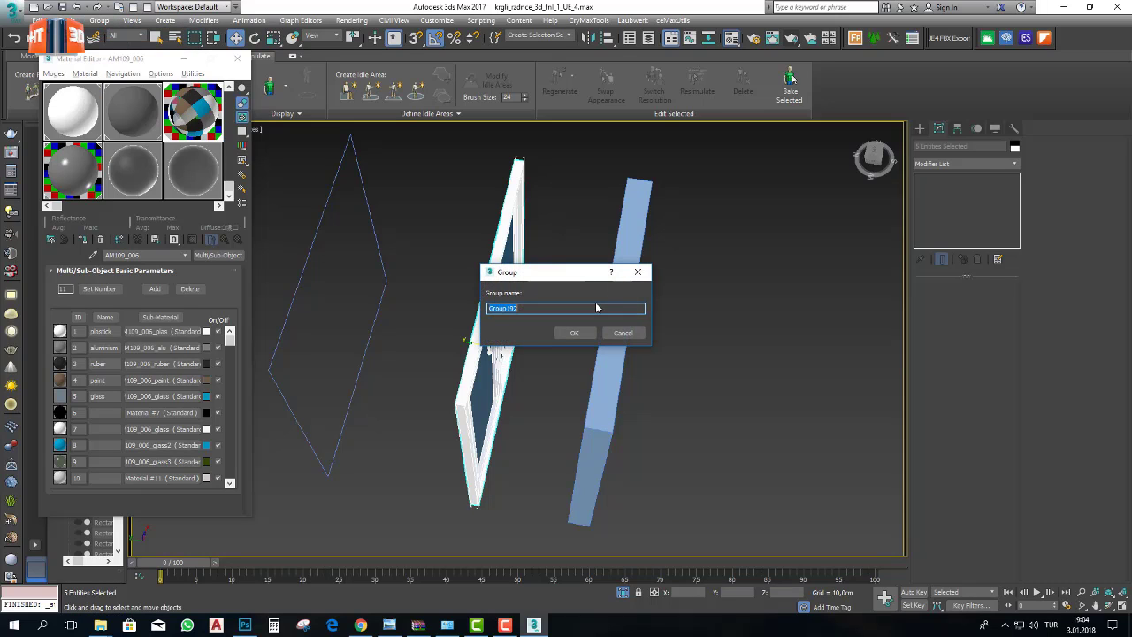
type("blin_d")
key("BackSpace")
type("kapi")
left_click(574, 332)
- Move the blkn_kapi group along Y into the light-blue reference box, to about Y 2283.6 cm
middle_click_drag(634, 380, 498, 382, "alt")
left_click(578, 359)
left_click(458, 311)
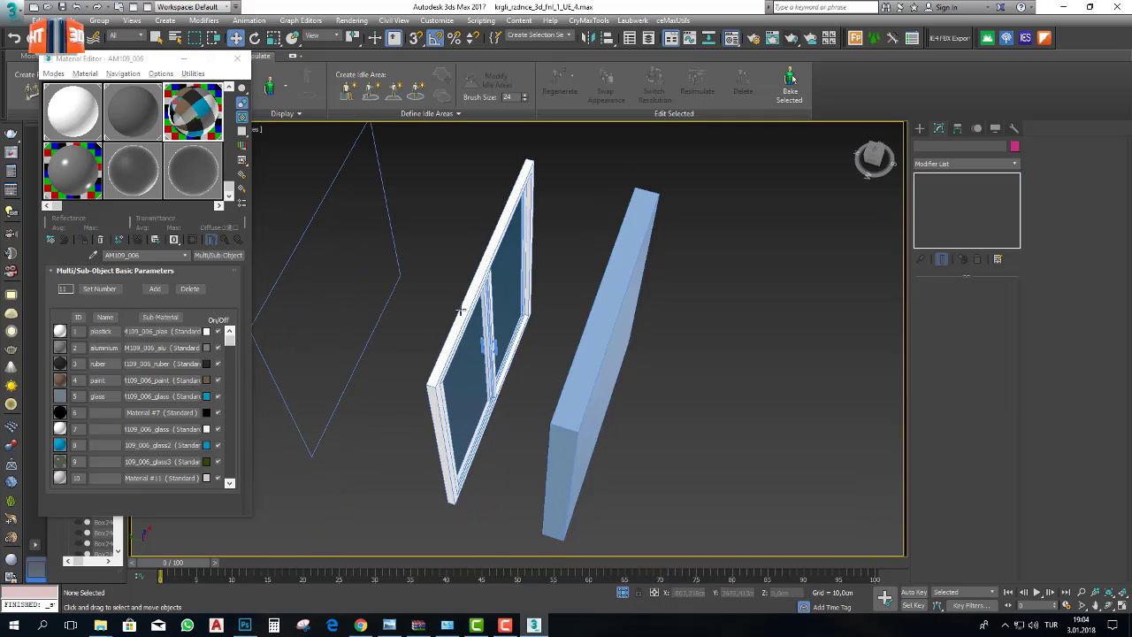
left_click_drag(467, 340, 569, 392)
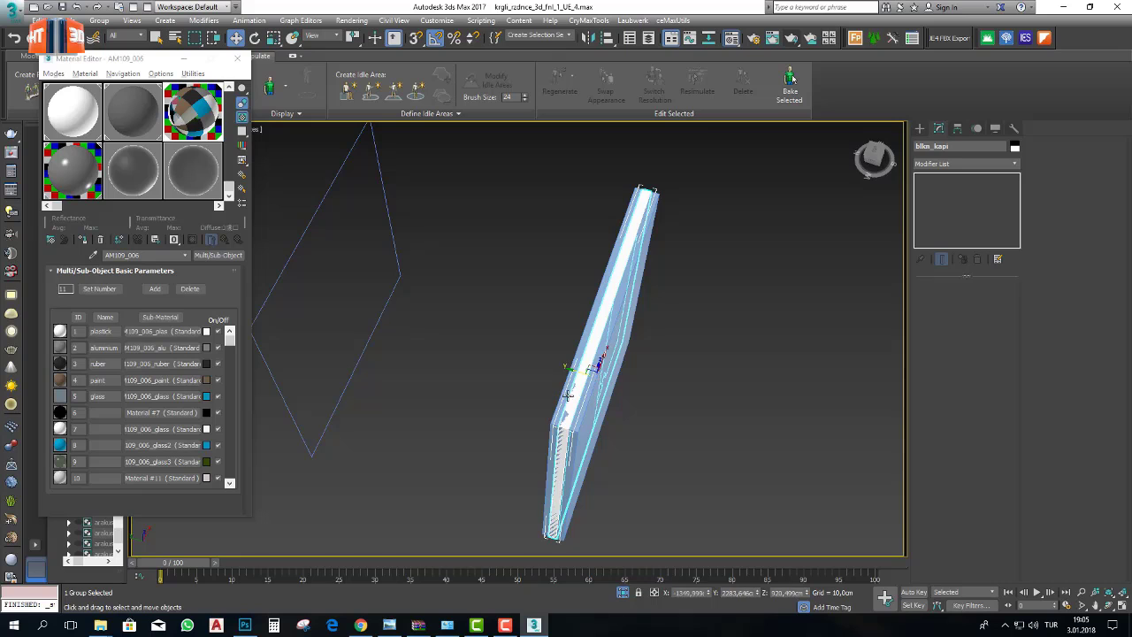
- Delete the light-blue reference box around the window and end isolation to show the whole building
middle_click_drag(569, 393, 672, 371, "alt")
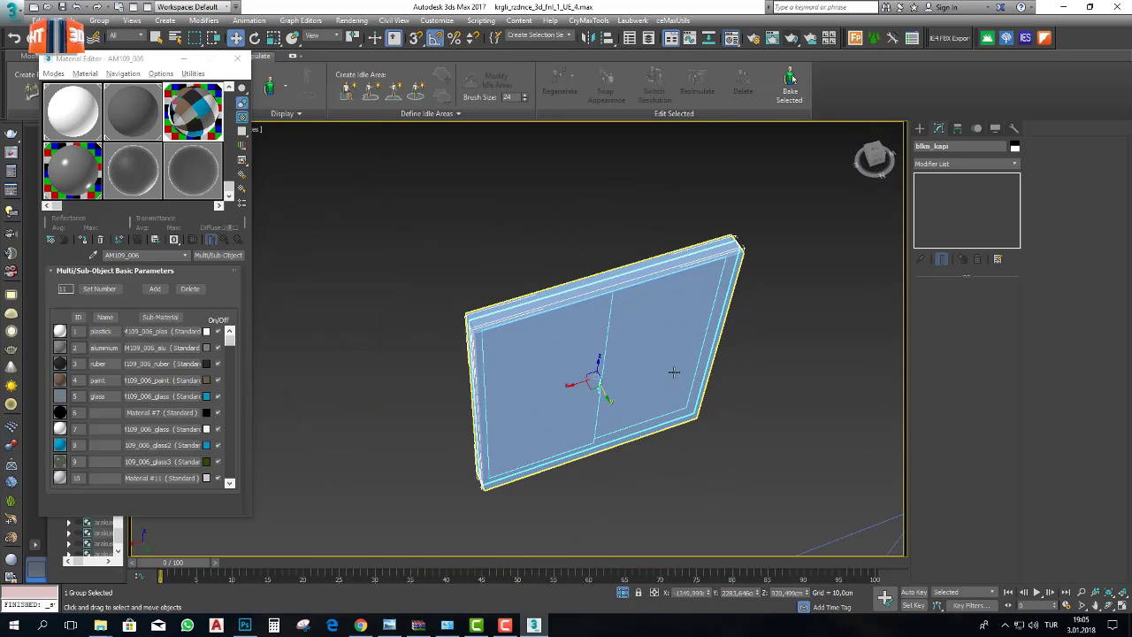
left_click(665, 356)
key("Delete")
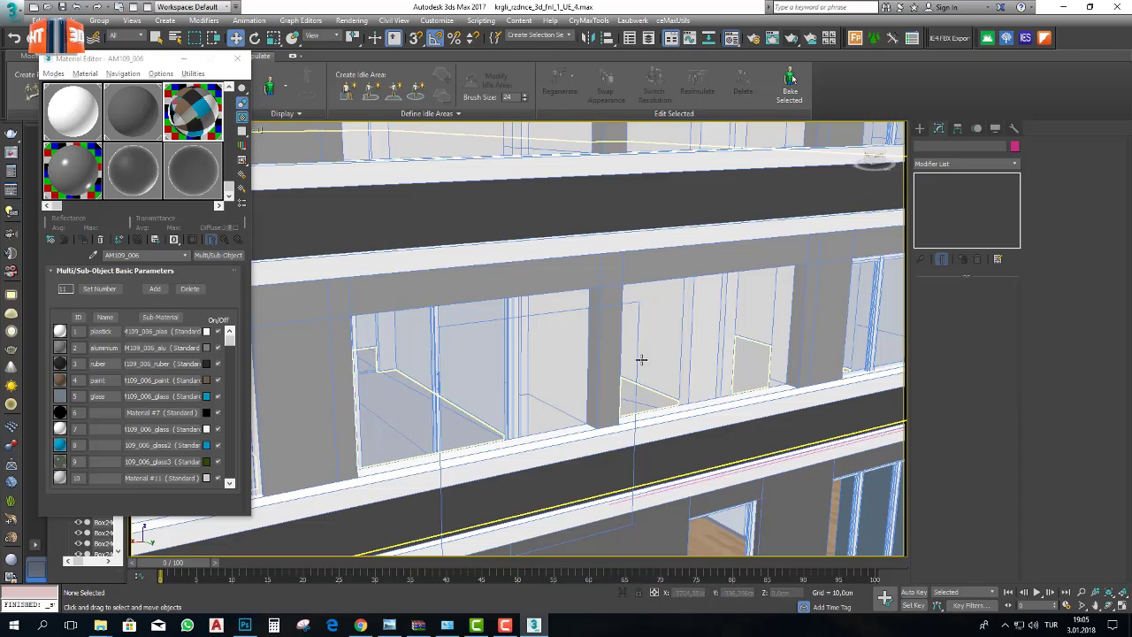
- Clone the blkn_kapi group along X into the neighbouring opening on the same floor, at about X -1620.4 cm
middle_click_drag(641, 357, 711, 164, "alt")
scroll(534, 295, "up", 2)
middle_click_drag(534, 295, 675, 291, "alt")
scroll(509, 310, "up", 4)
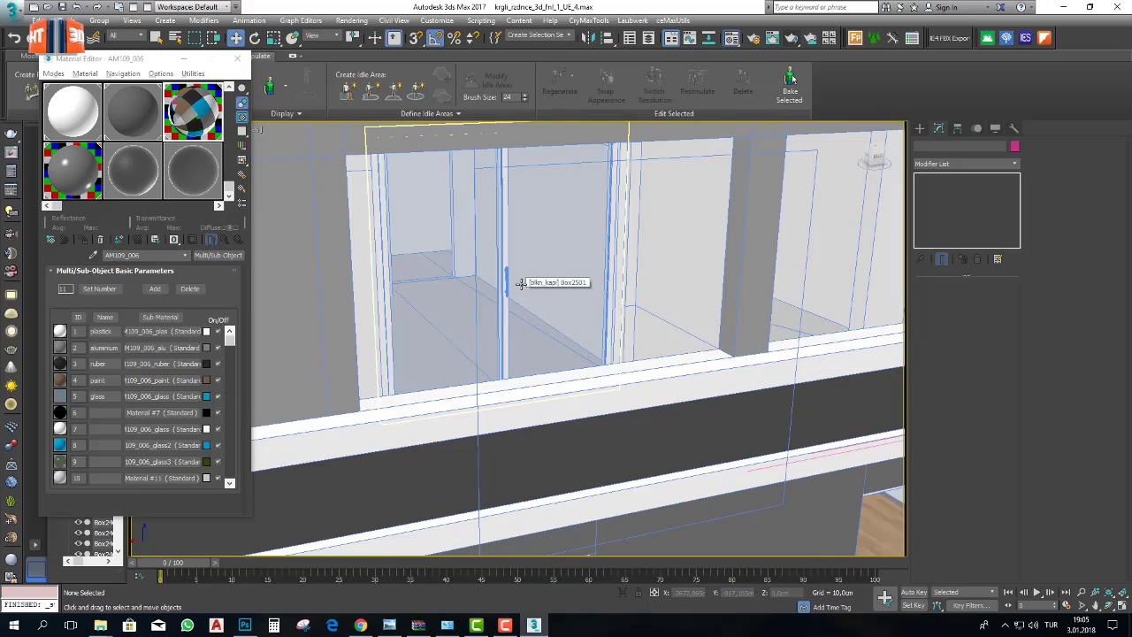
scroll(521, 284, "down", 4)
middle_click_drag(521, 284, 573, 293)
middle_click_drag(452, 381, 468, 243)
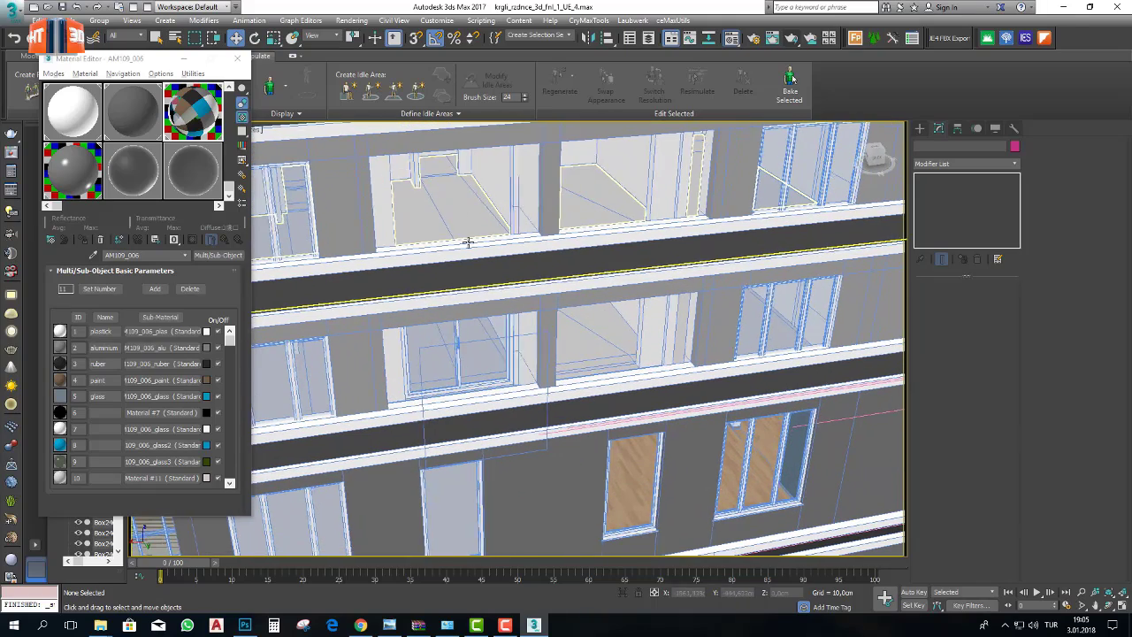
left_click(459, 337)
middle_click_drag(459, 337, 497, 375, "alt")
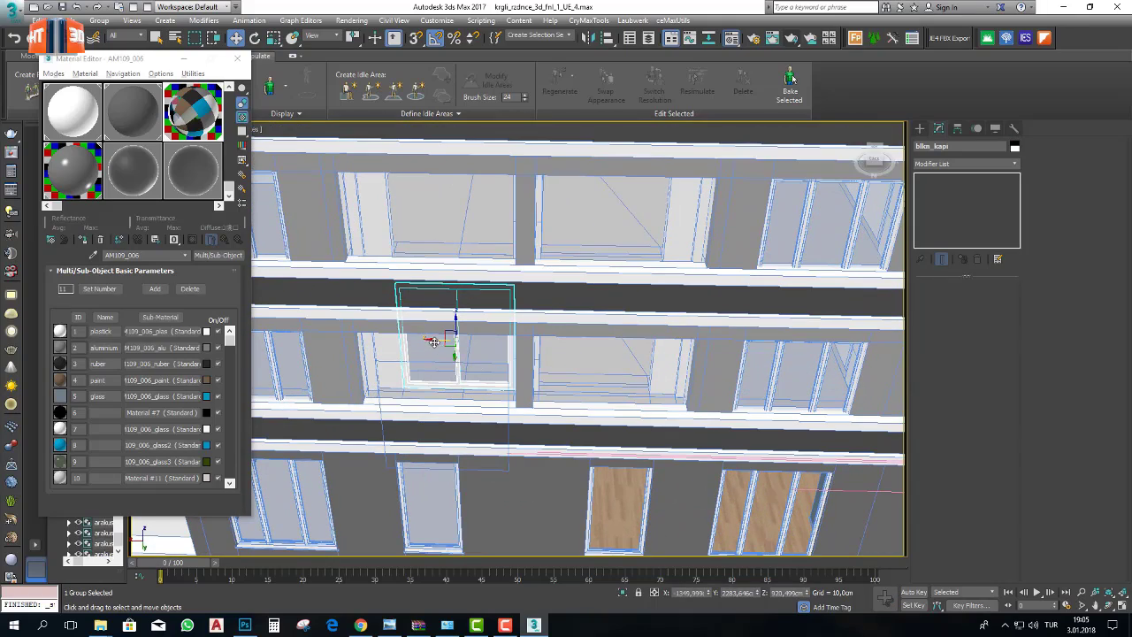
mouse_move(560, 358)
left_mouse_down()
mouse_move(579, 362)
mouse_move(575, 371)
left_mouse_up()
left_click(559, 361)
- Array both blkn_kapi windows up the facade as instances in one dimension, with a count of 22 and a 300 cm Z increment
scroll(552, 382, "up", 6)
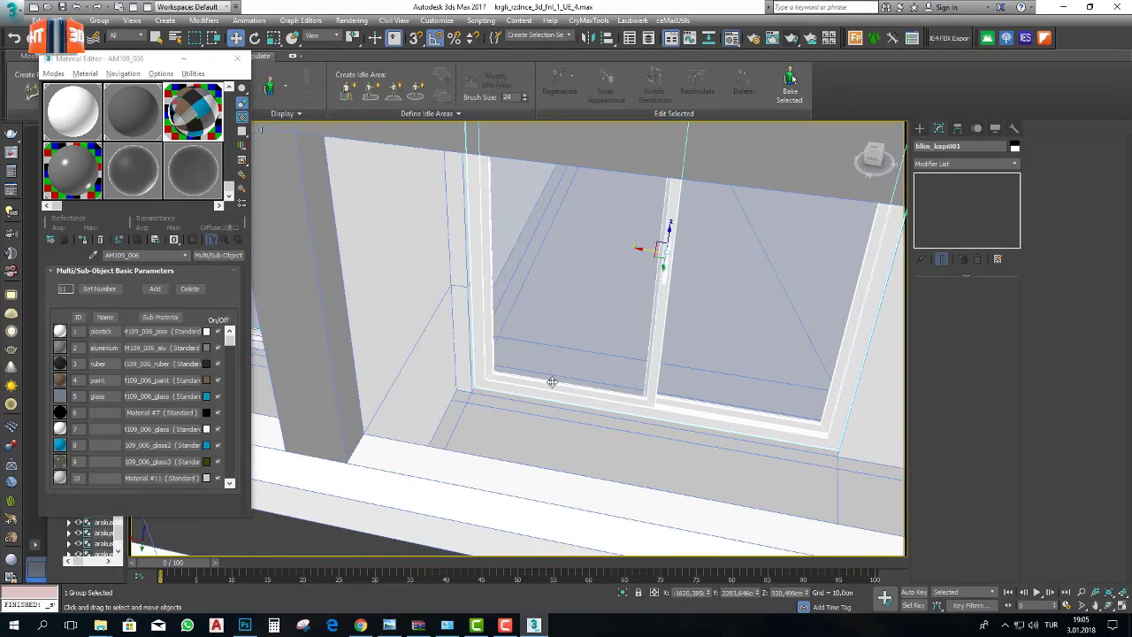
mouse_move(552, 382)
middle_mouse_down("alt")
mouse_move(536, 359)
mouse_move(566, 346)
mouse_move(563, 379)
middle_mouse_up("alt")
middle_click_drag(563, 380, 535, 446)
middle_click_drag(534, 447, 555, 450, "alt")
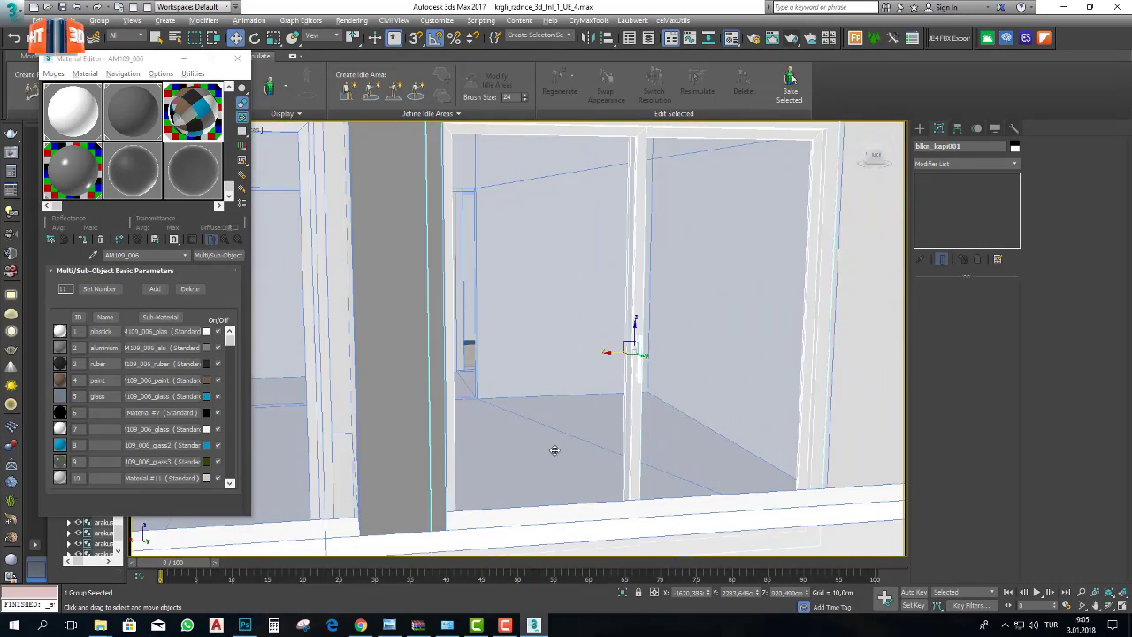
scroll(554, 450, "down", 10)
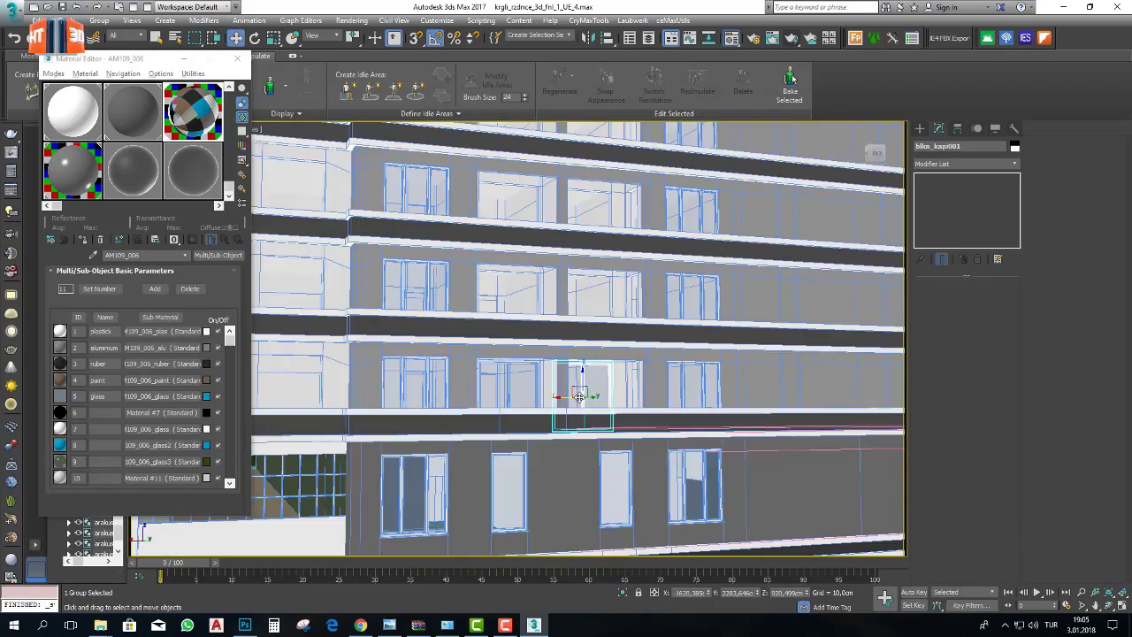
middle_click_drag(580, 397, 542, 415, "alt")
left_click(518, 395, "ctrl")
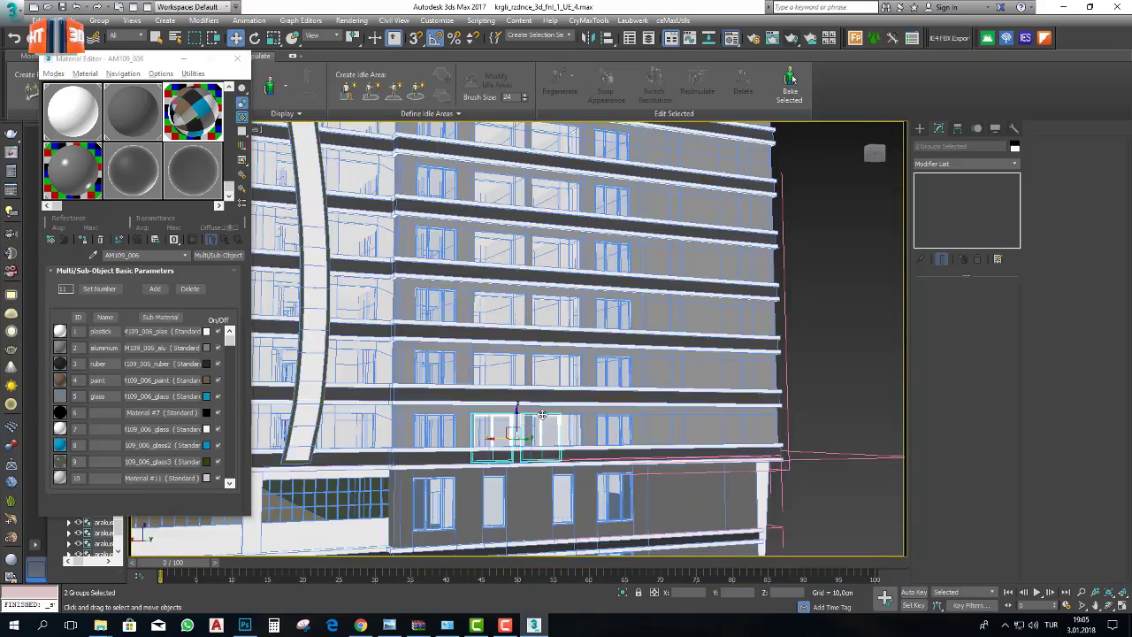
scroll(542, 415, "down", 10)
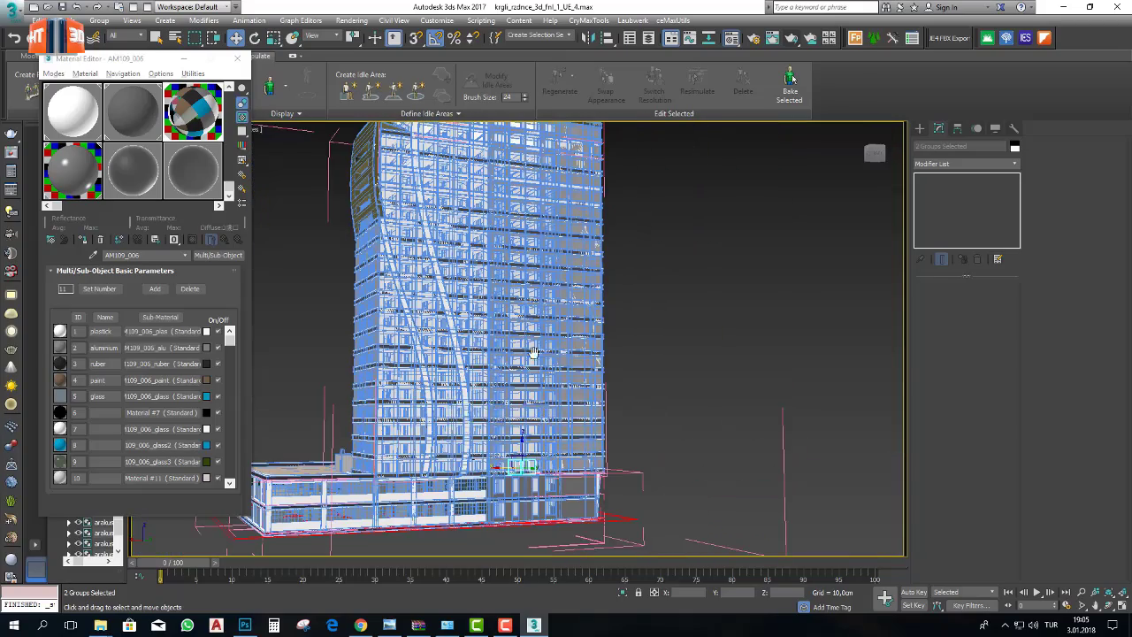
middle_click_drag(533, 352, 520, 400, "alt")
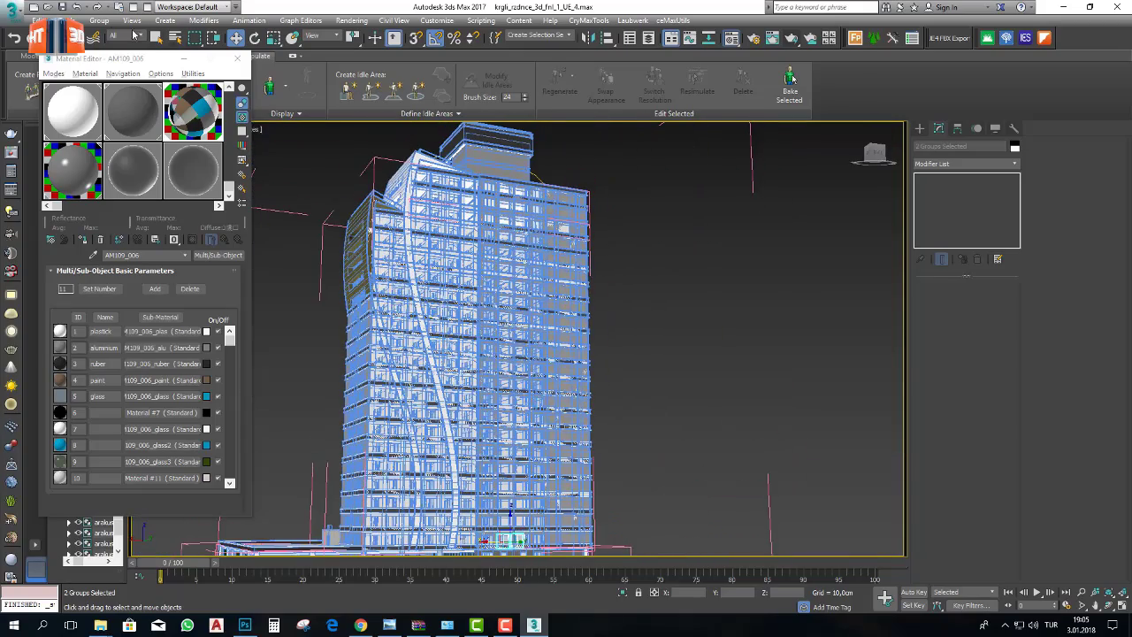
left_click(69, 20)
left_click(89, 222)
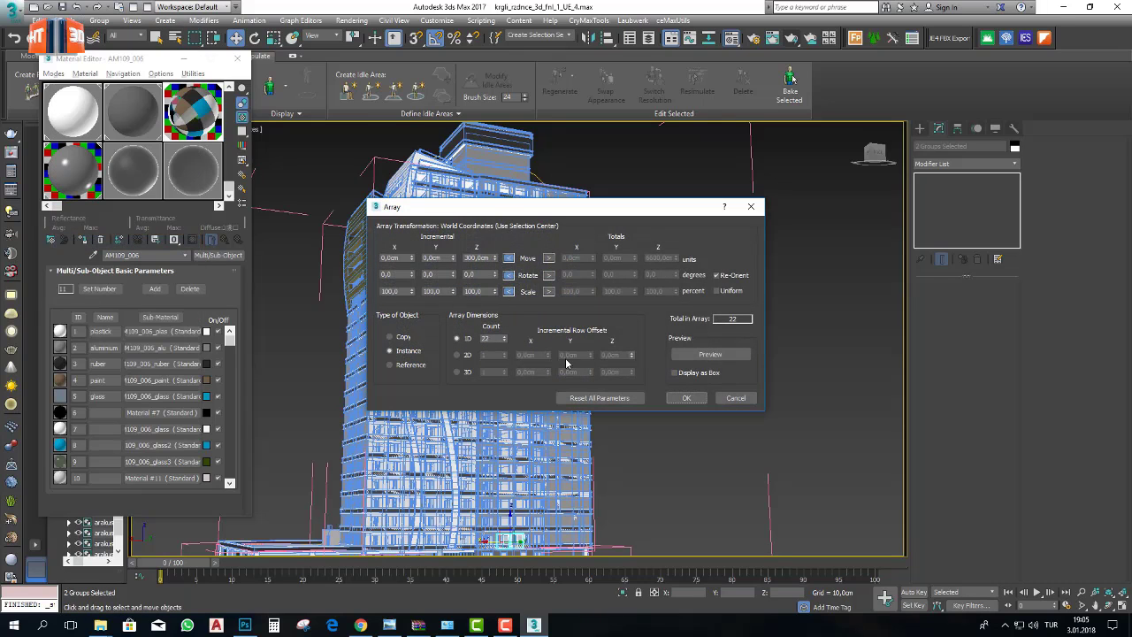
left_click(687, 398)
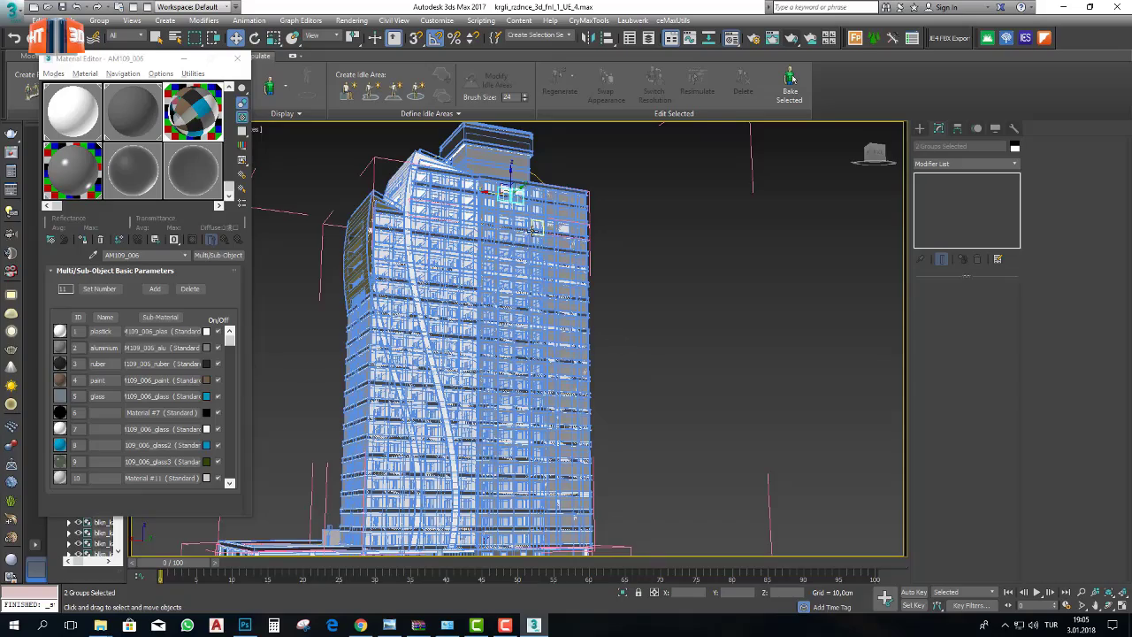
- Run a V-Ray test render of the upper facade from a low angle and close the frame buffer
scroll(535, 195, "up", 10)
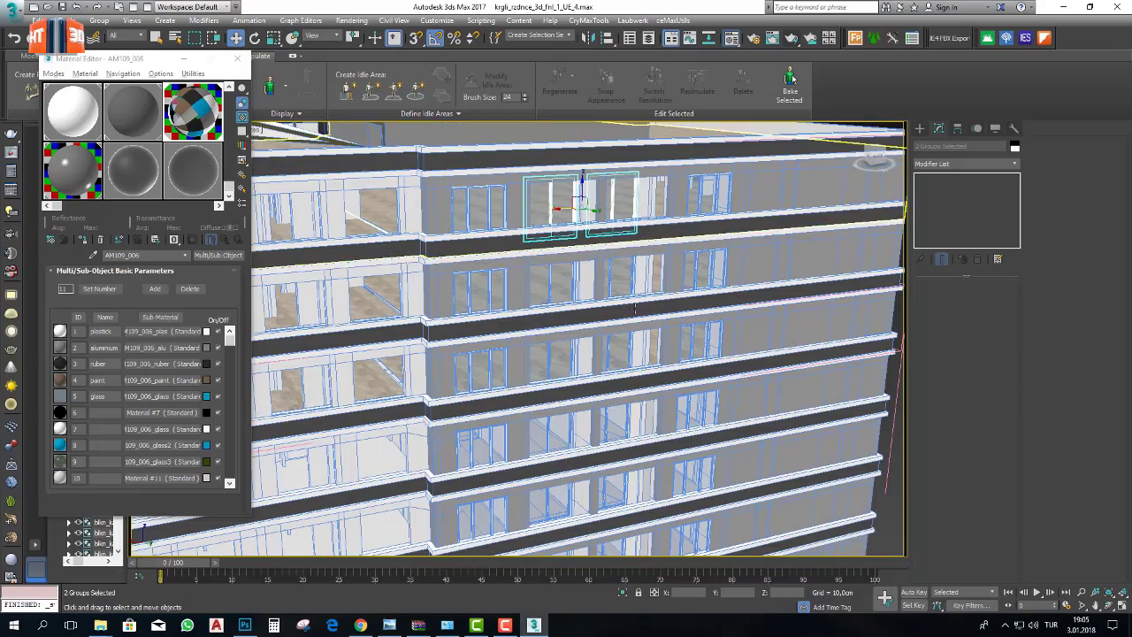
middle_click_drag(634, 308, 627, 279, "alt")
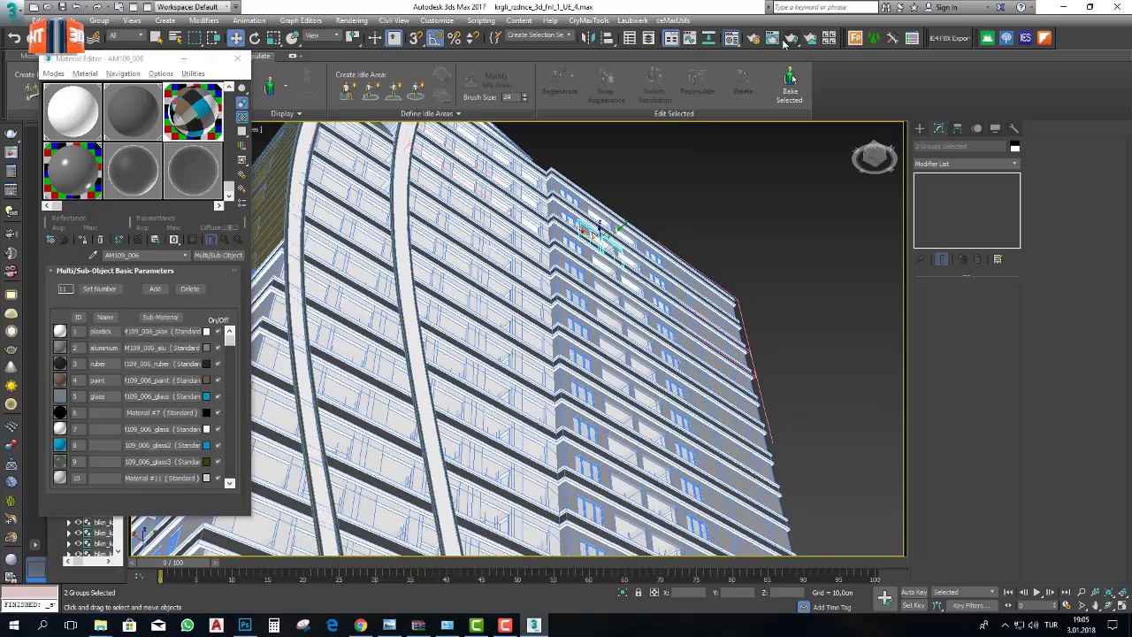
left_click(791, 39)
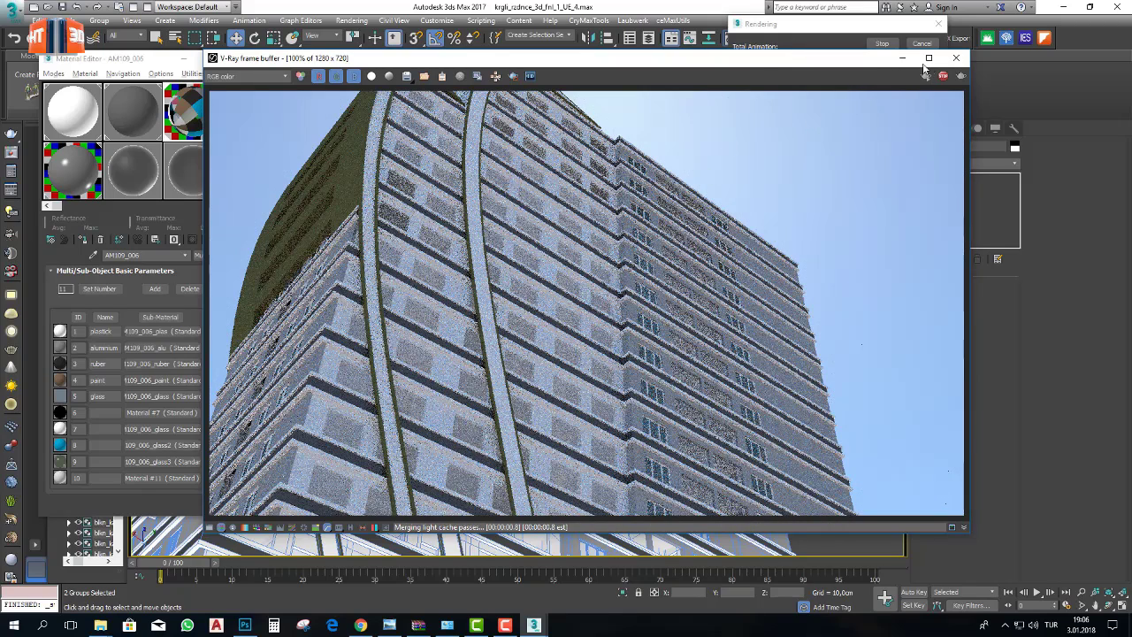
left_click(957, 58)
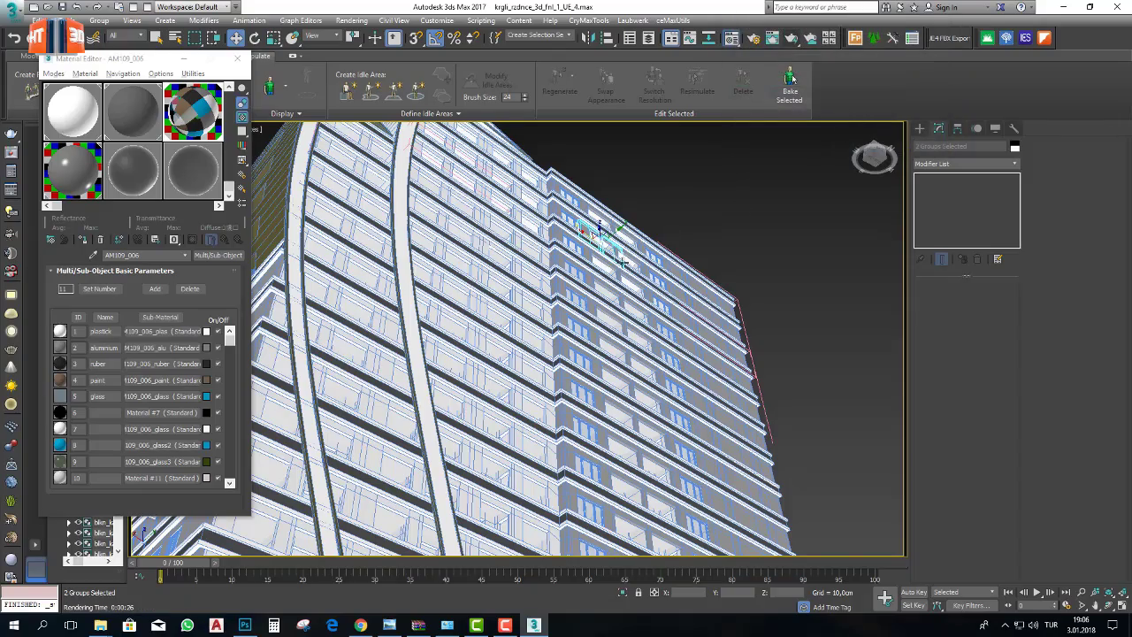
- Save the scene as a new file
middle_click_drag(621, 263, 659, 311, "alt")
scroll(660, 203, "down", 3)
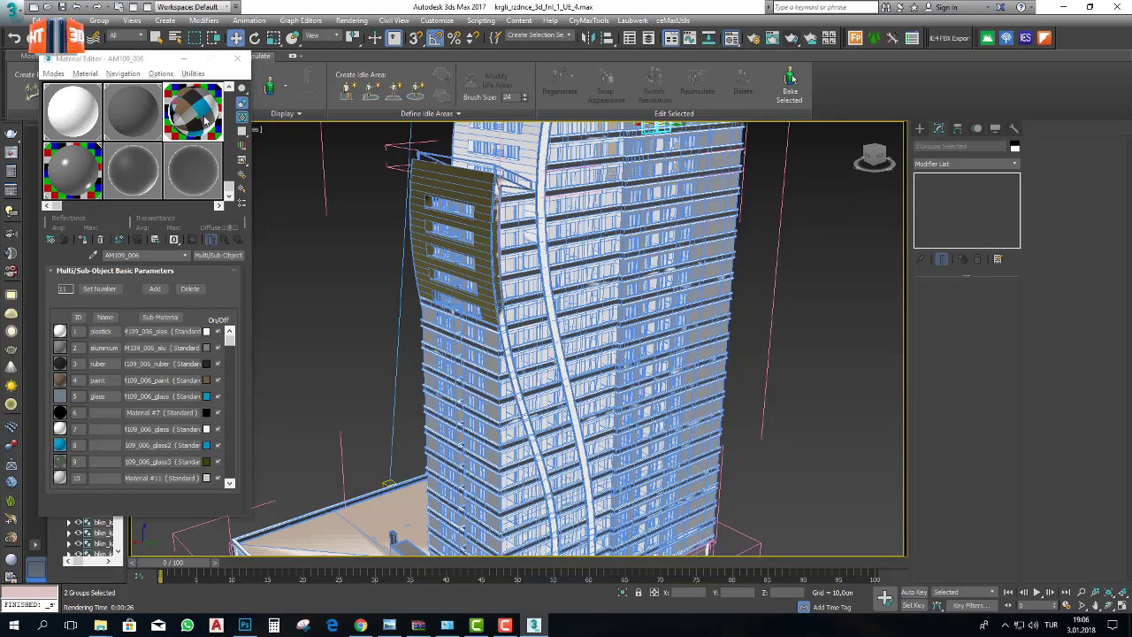
left_click(10, 16)
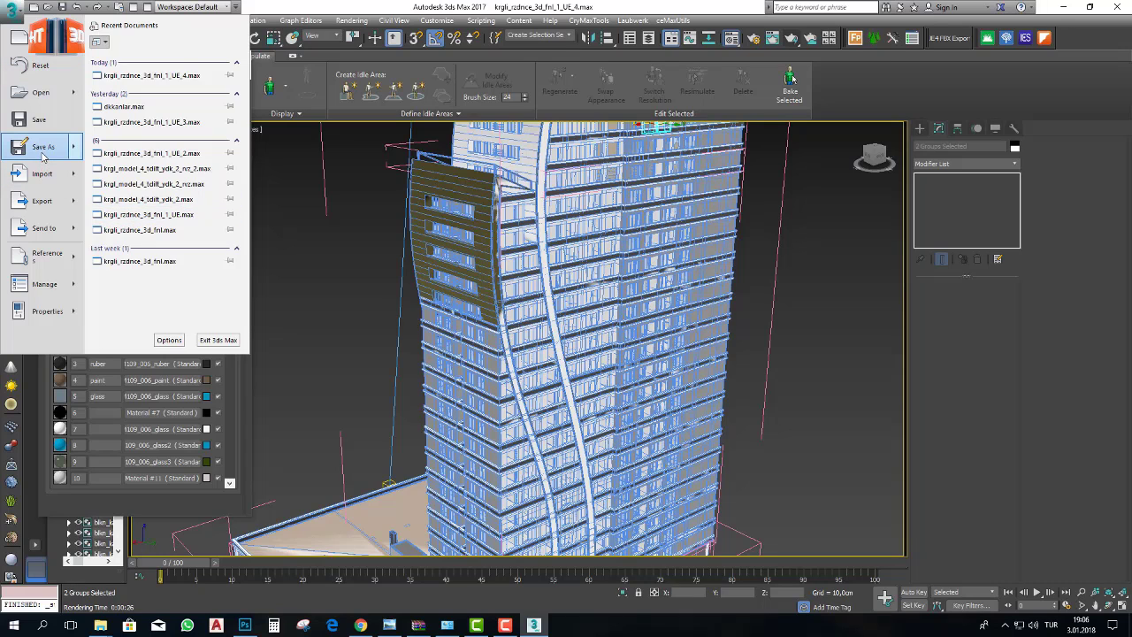